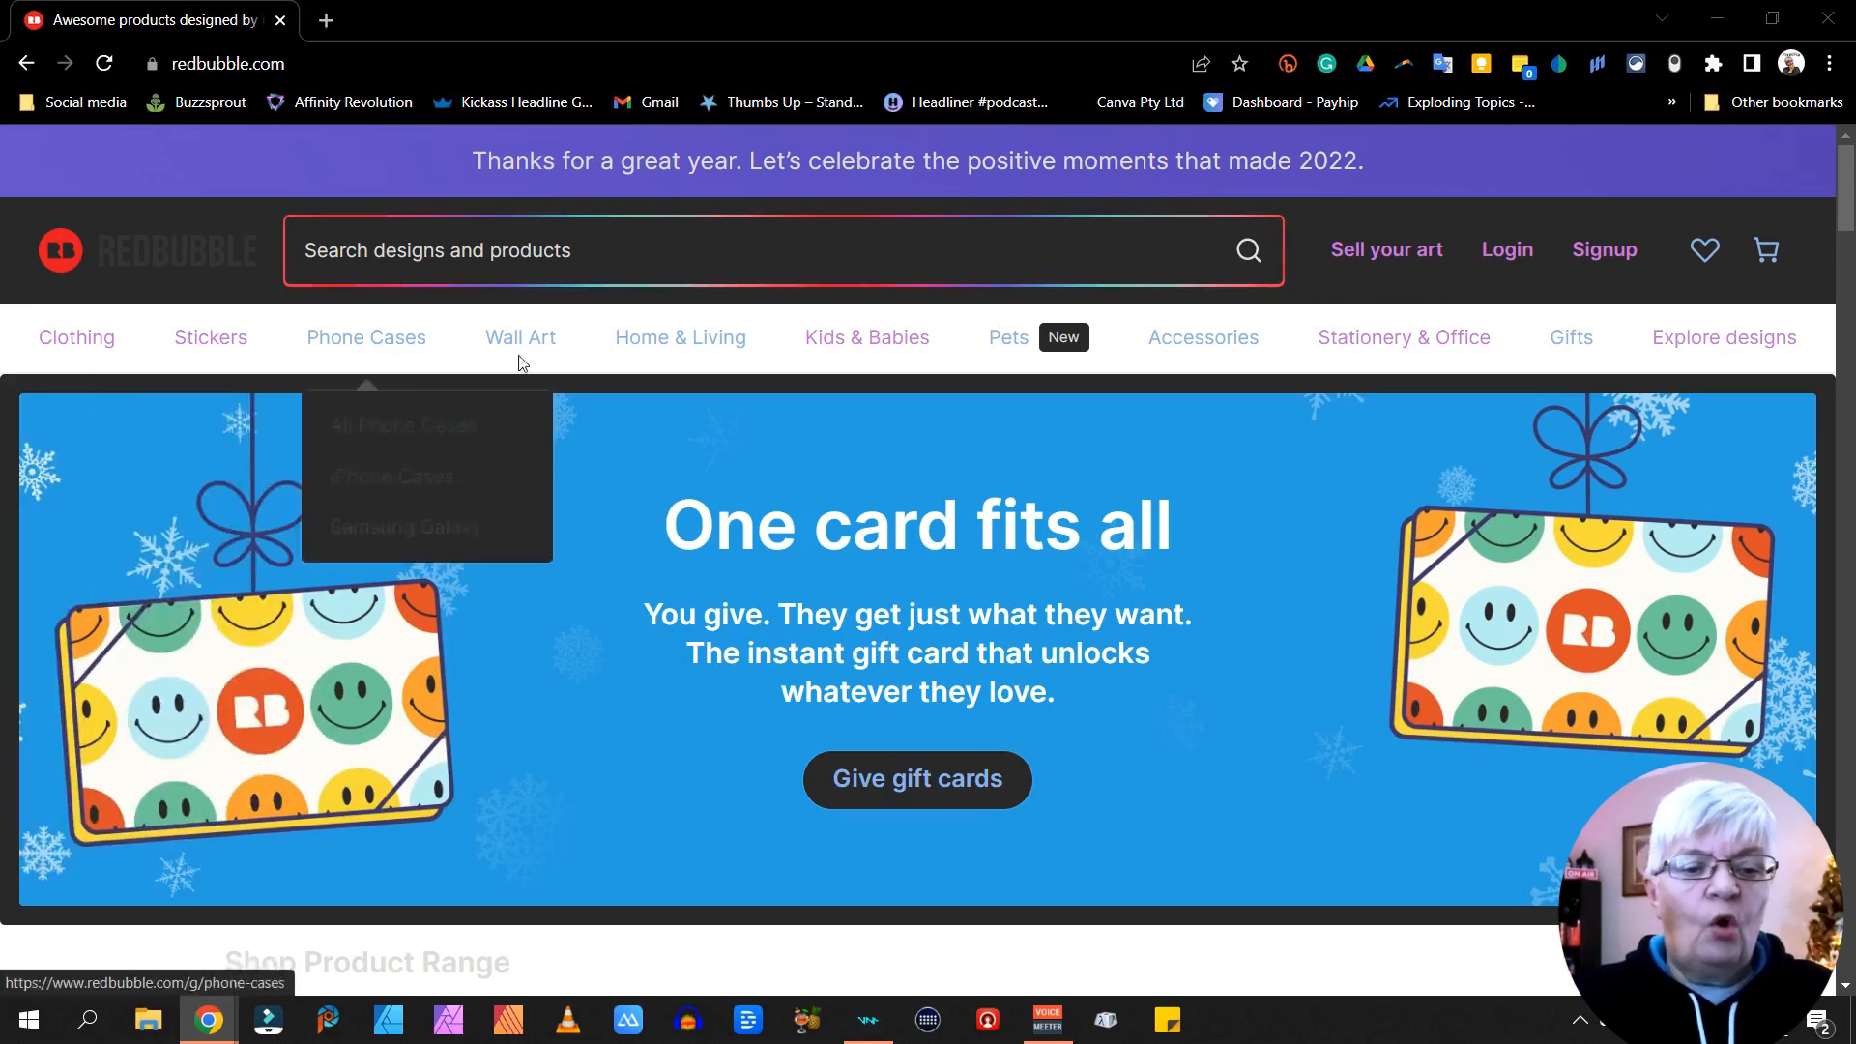
# Look through the product categories in the site navigation and open the Pop Culture designs collection
pyautogui.moveTo(550, 356)
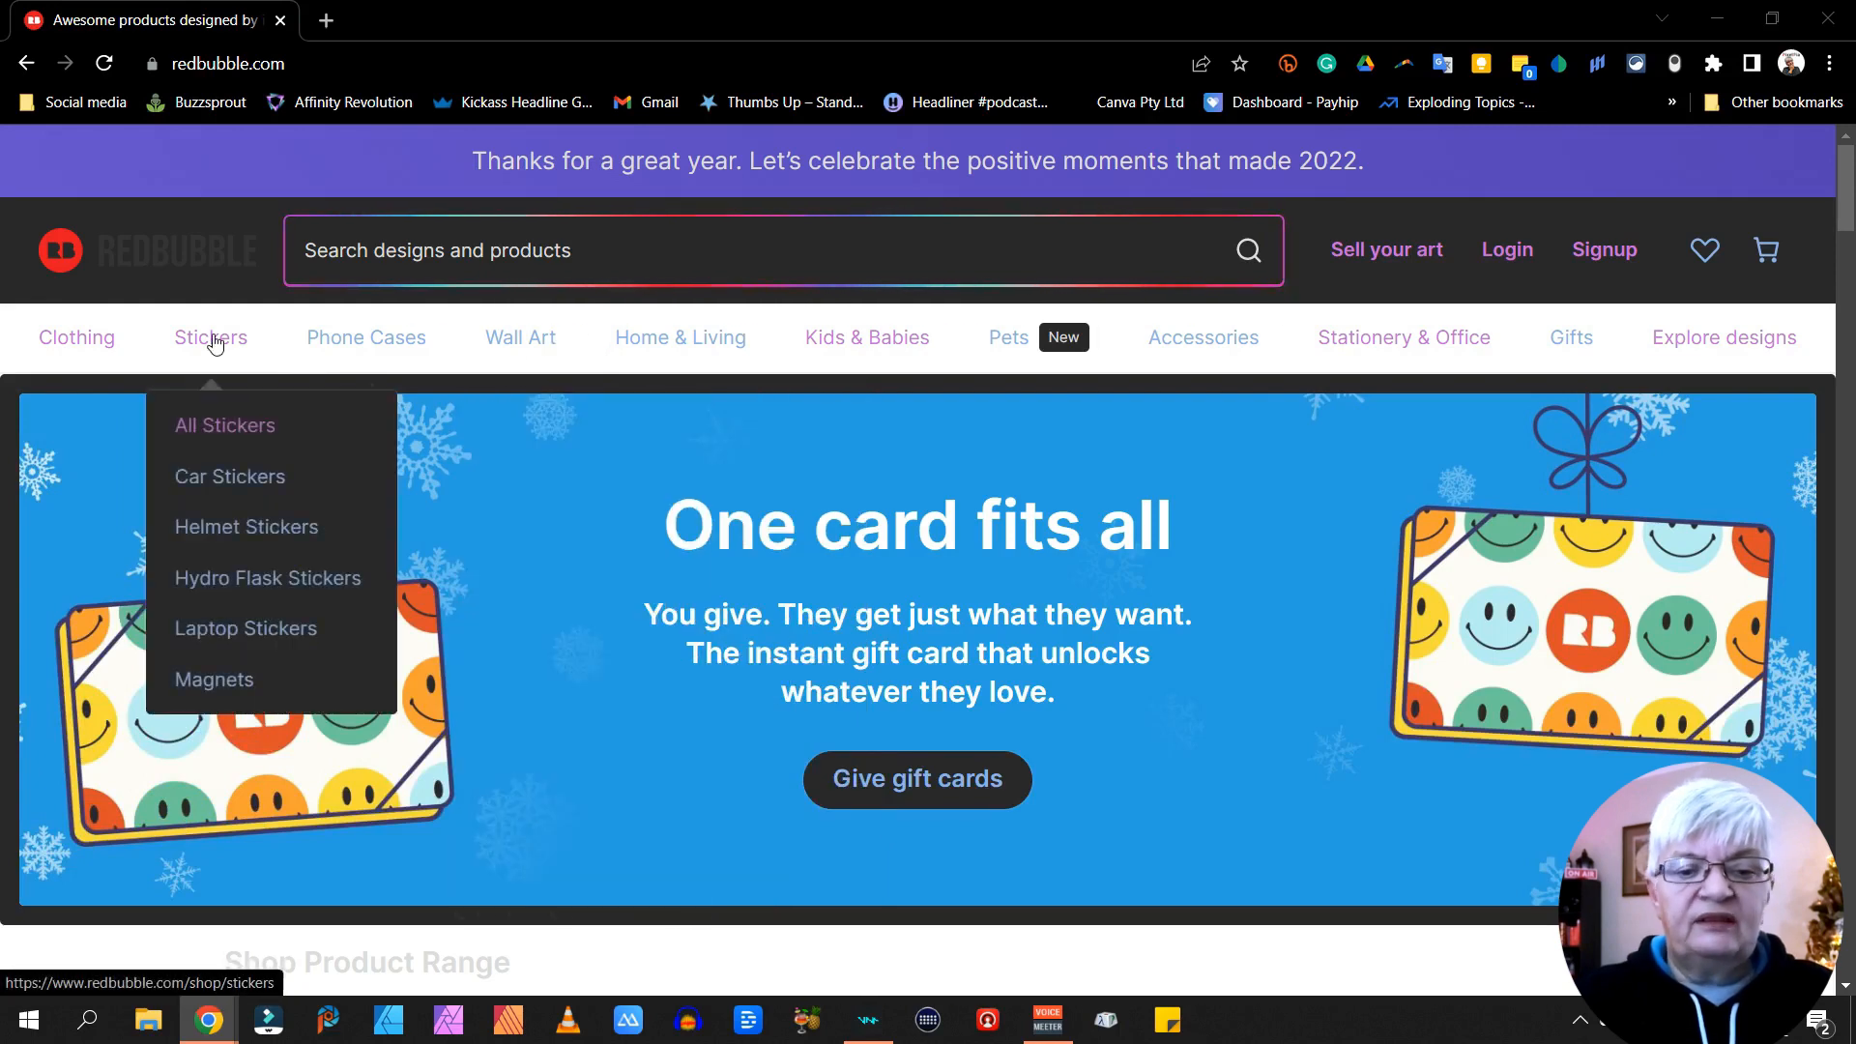
pyautogui.moveTo(83, 340)
pyautogui.moveTo(664, 330)
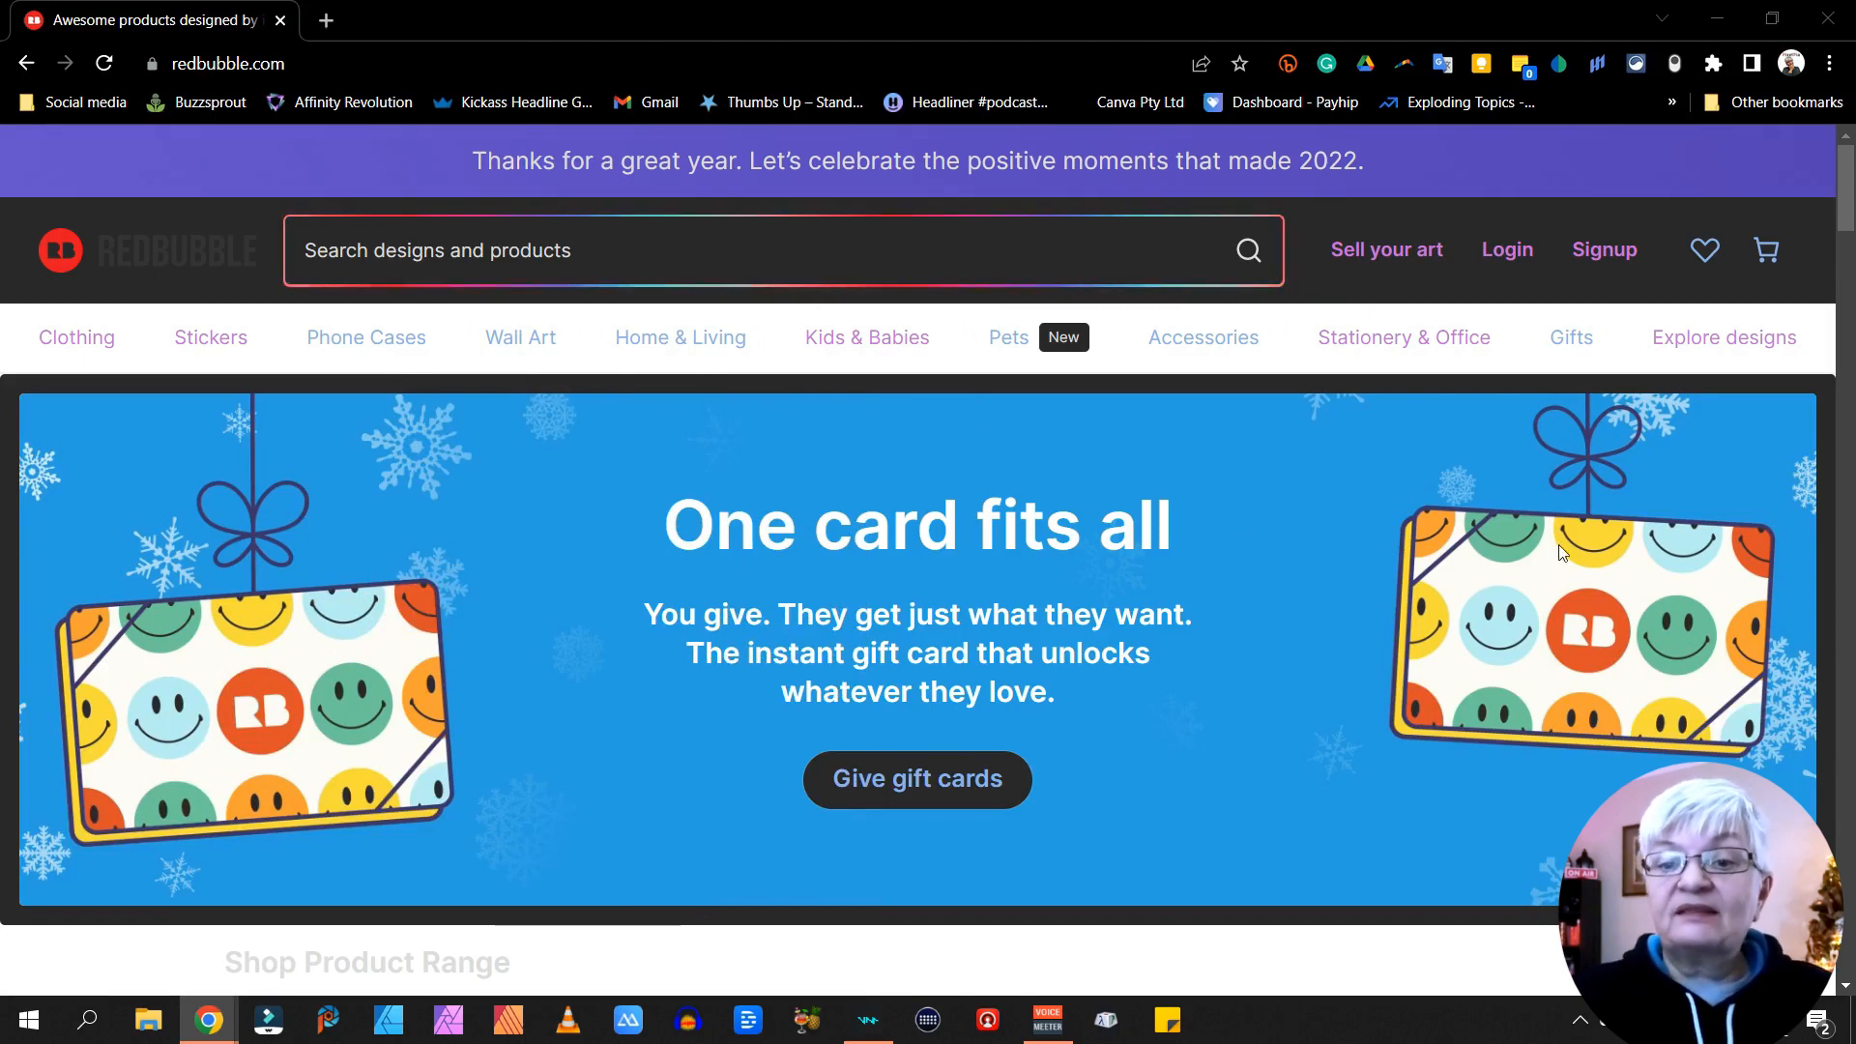
pyautogui.moveTo(1790, 346)
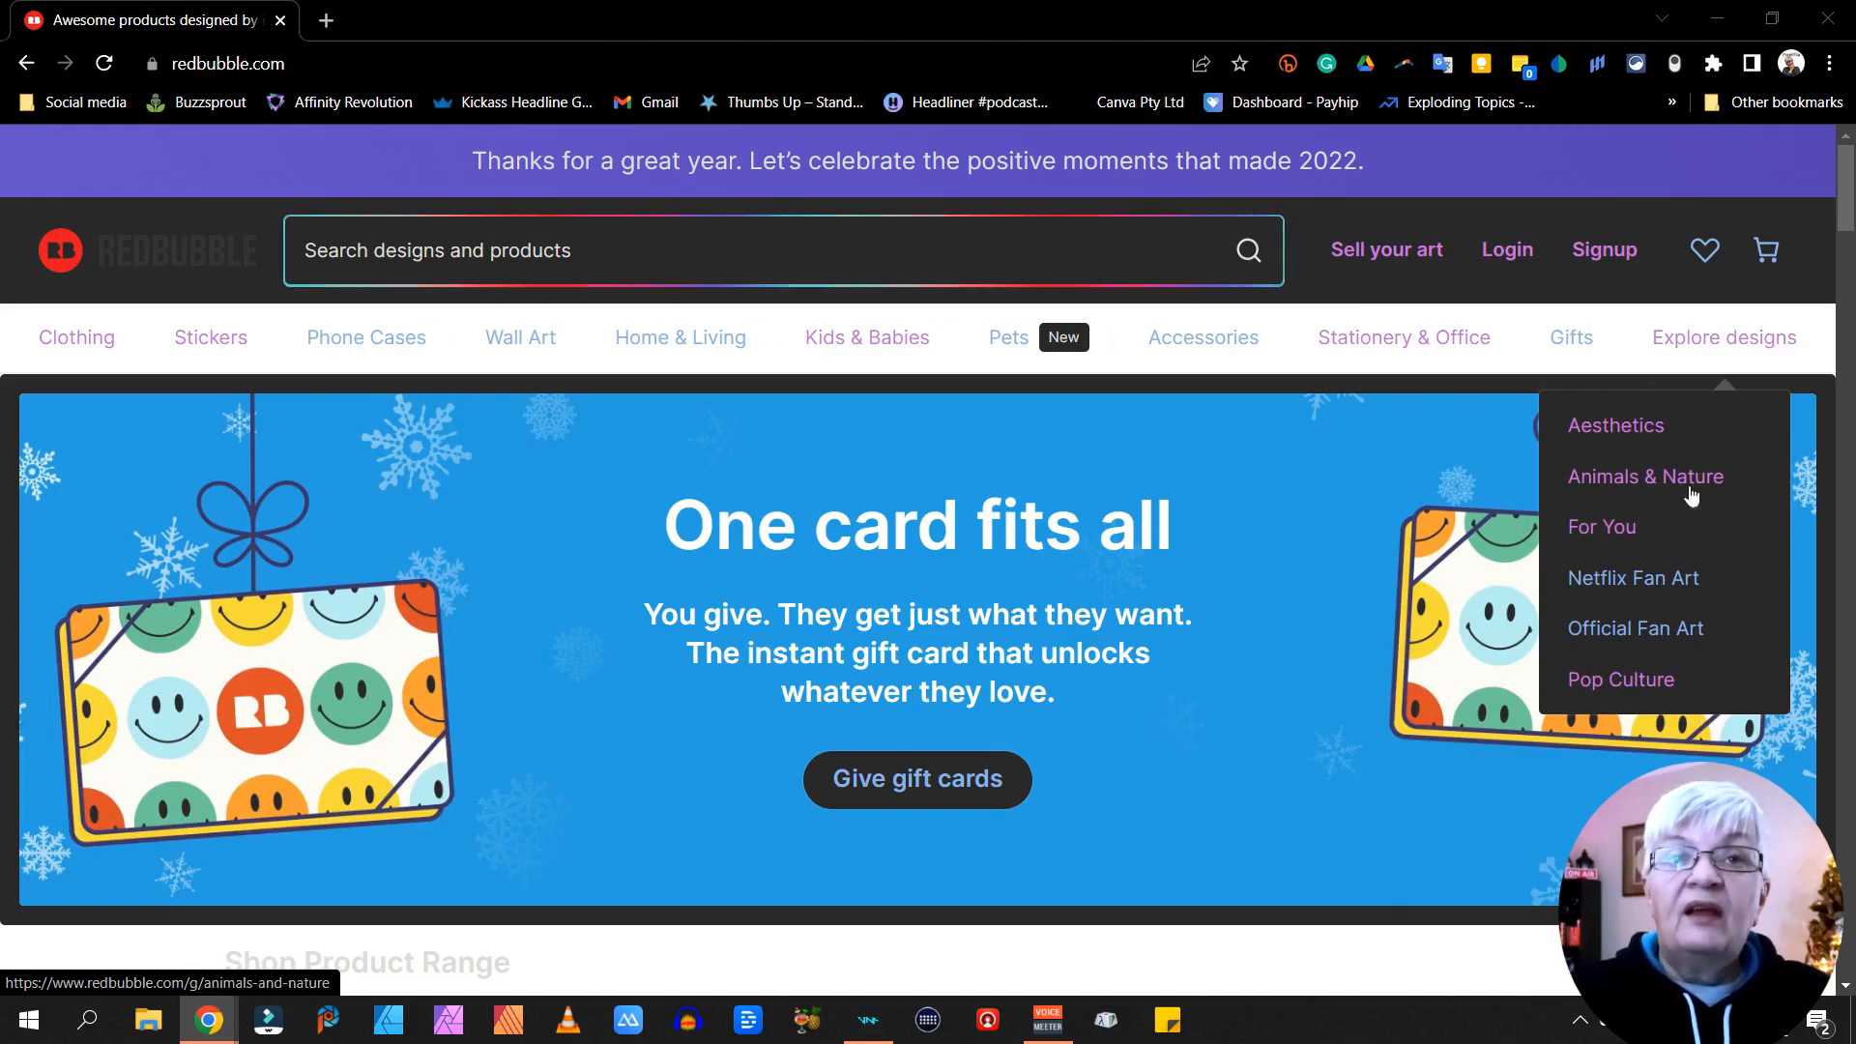
pyautogui.click(1632, 679)
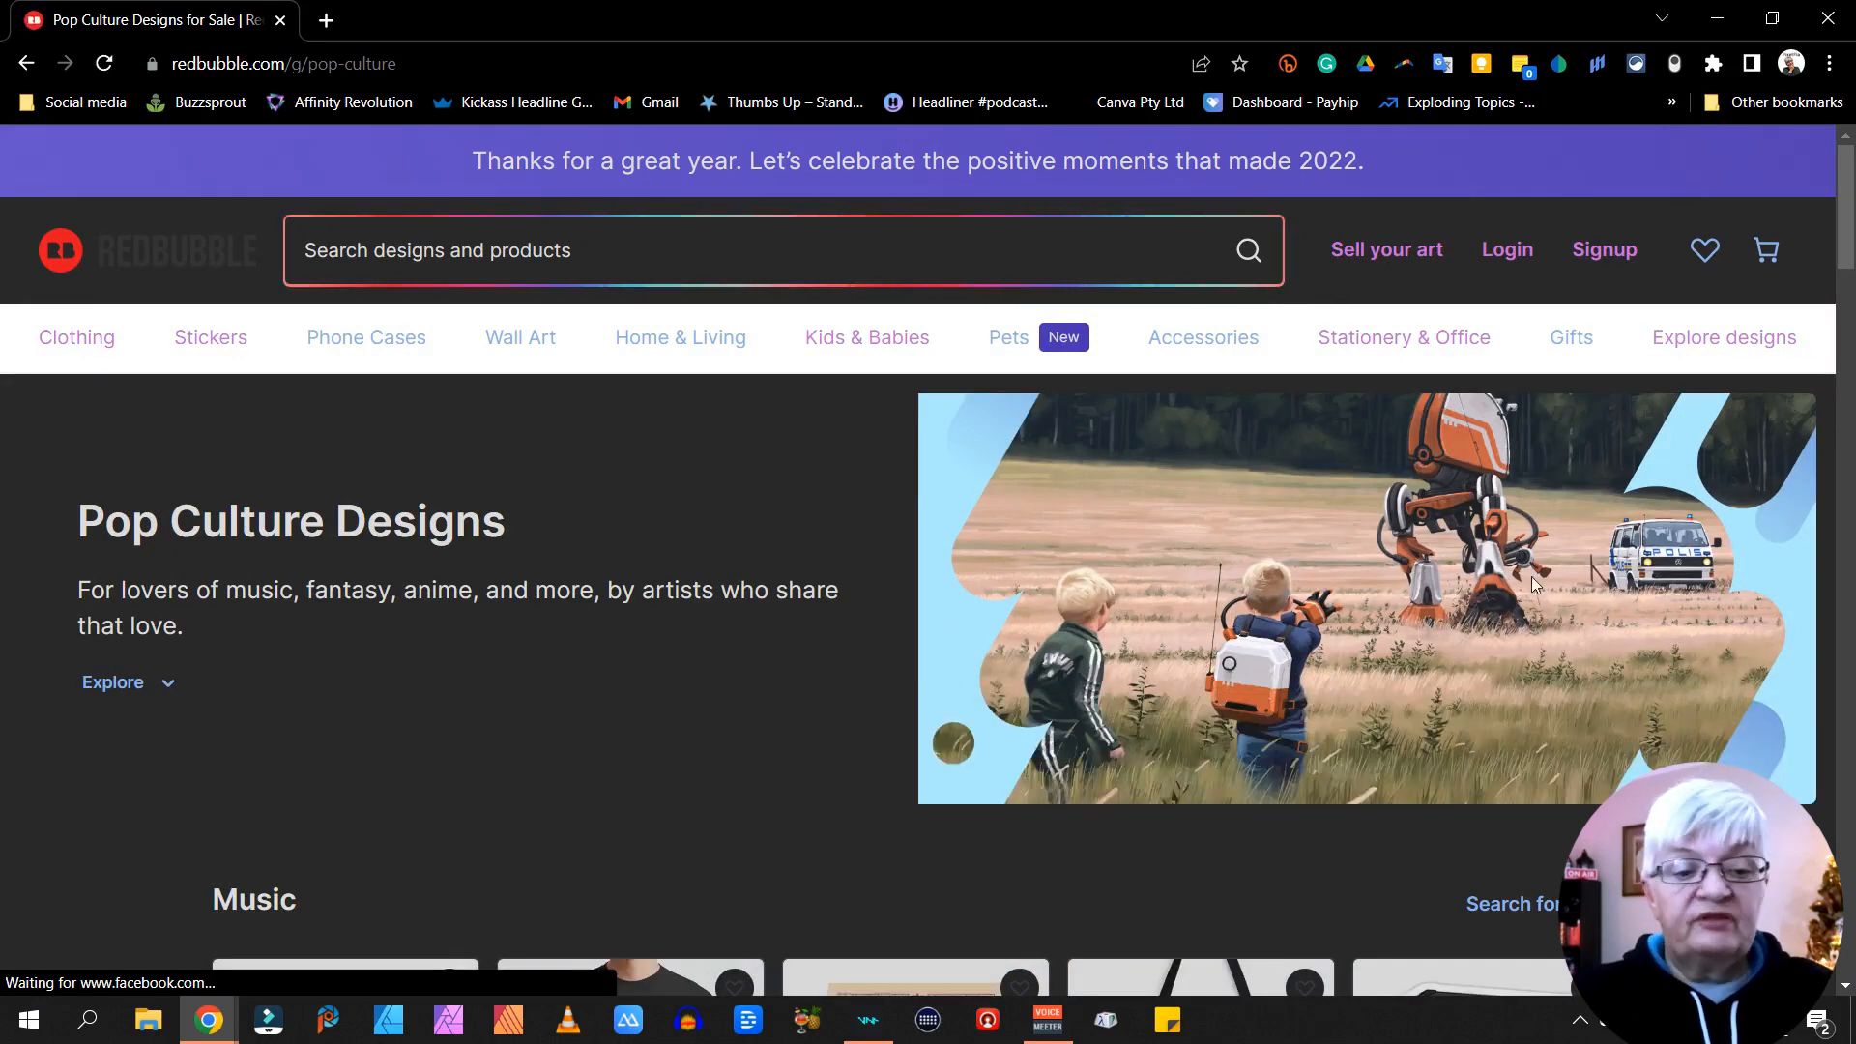
# Browse the Music and Books sections of the Pop Culture page, advancing the Books carousel twice
pyautogui.scroll(-3, 1532, 584)
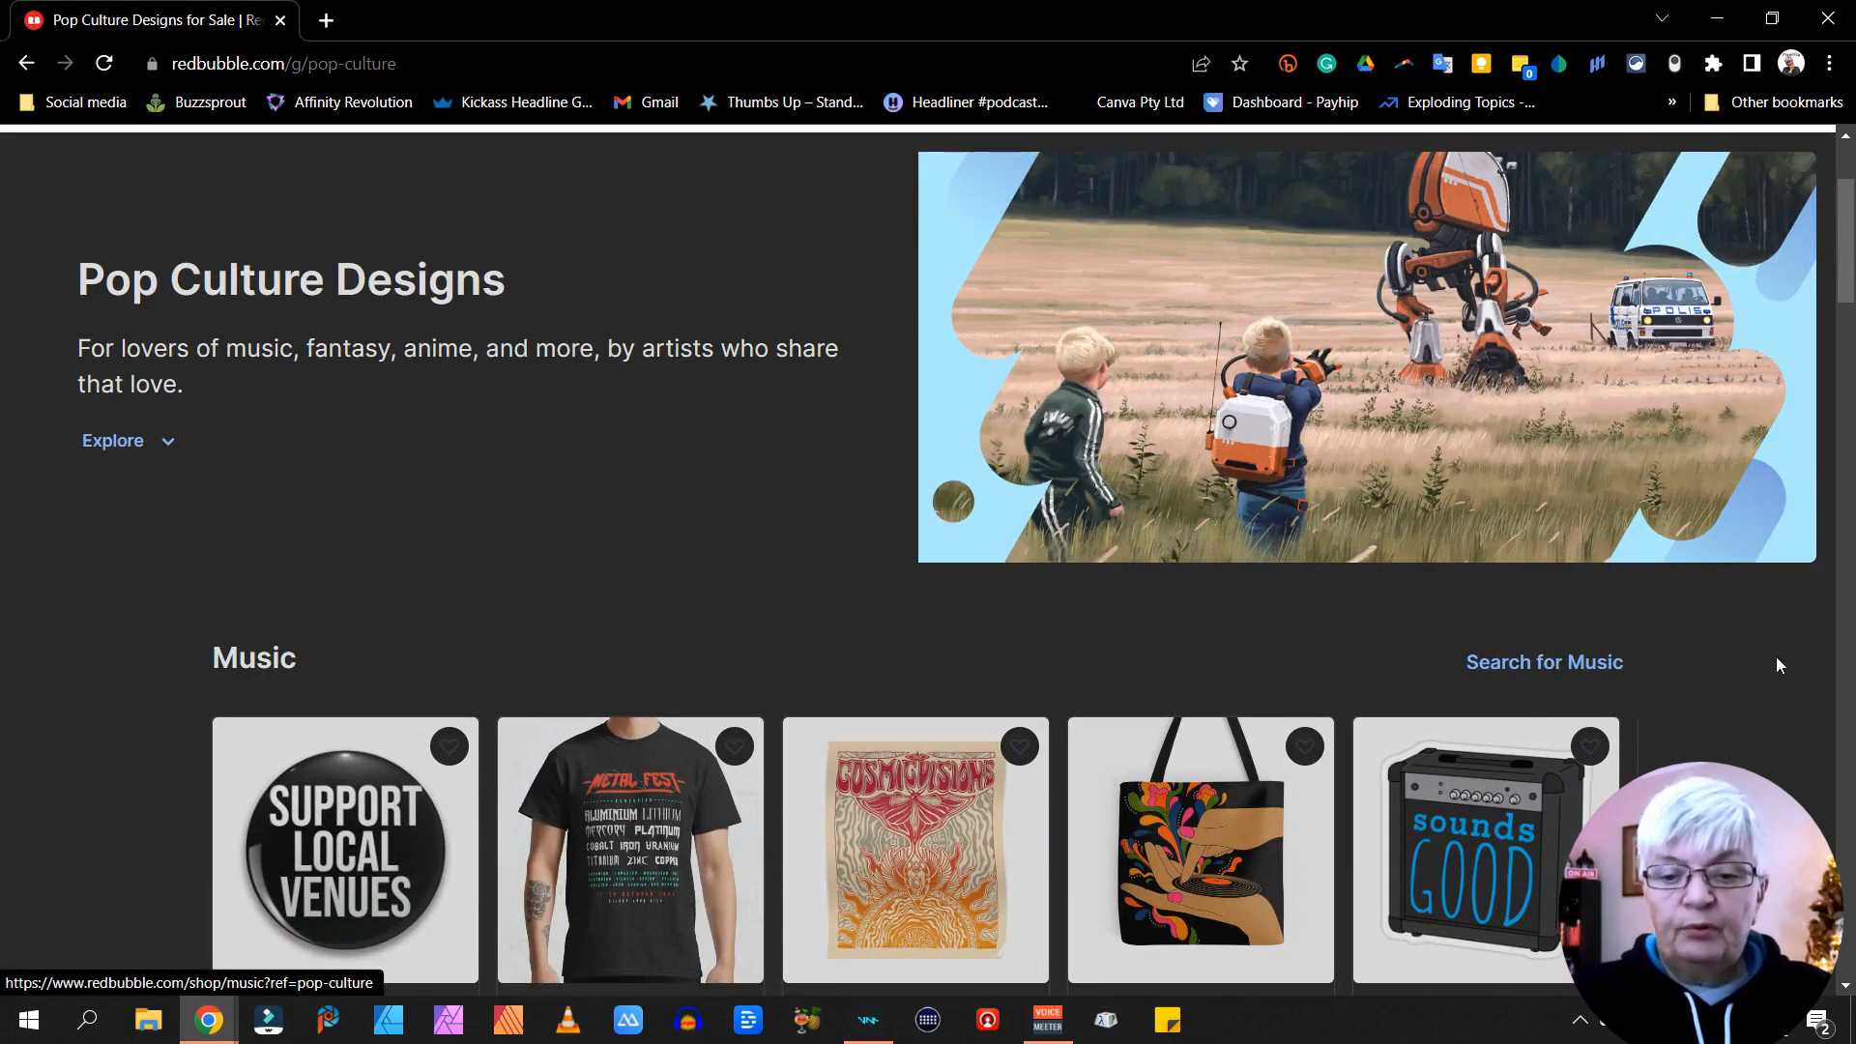
pyautogui.scroll(-7, 1776, 665)
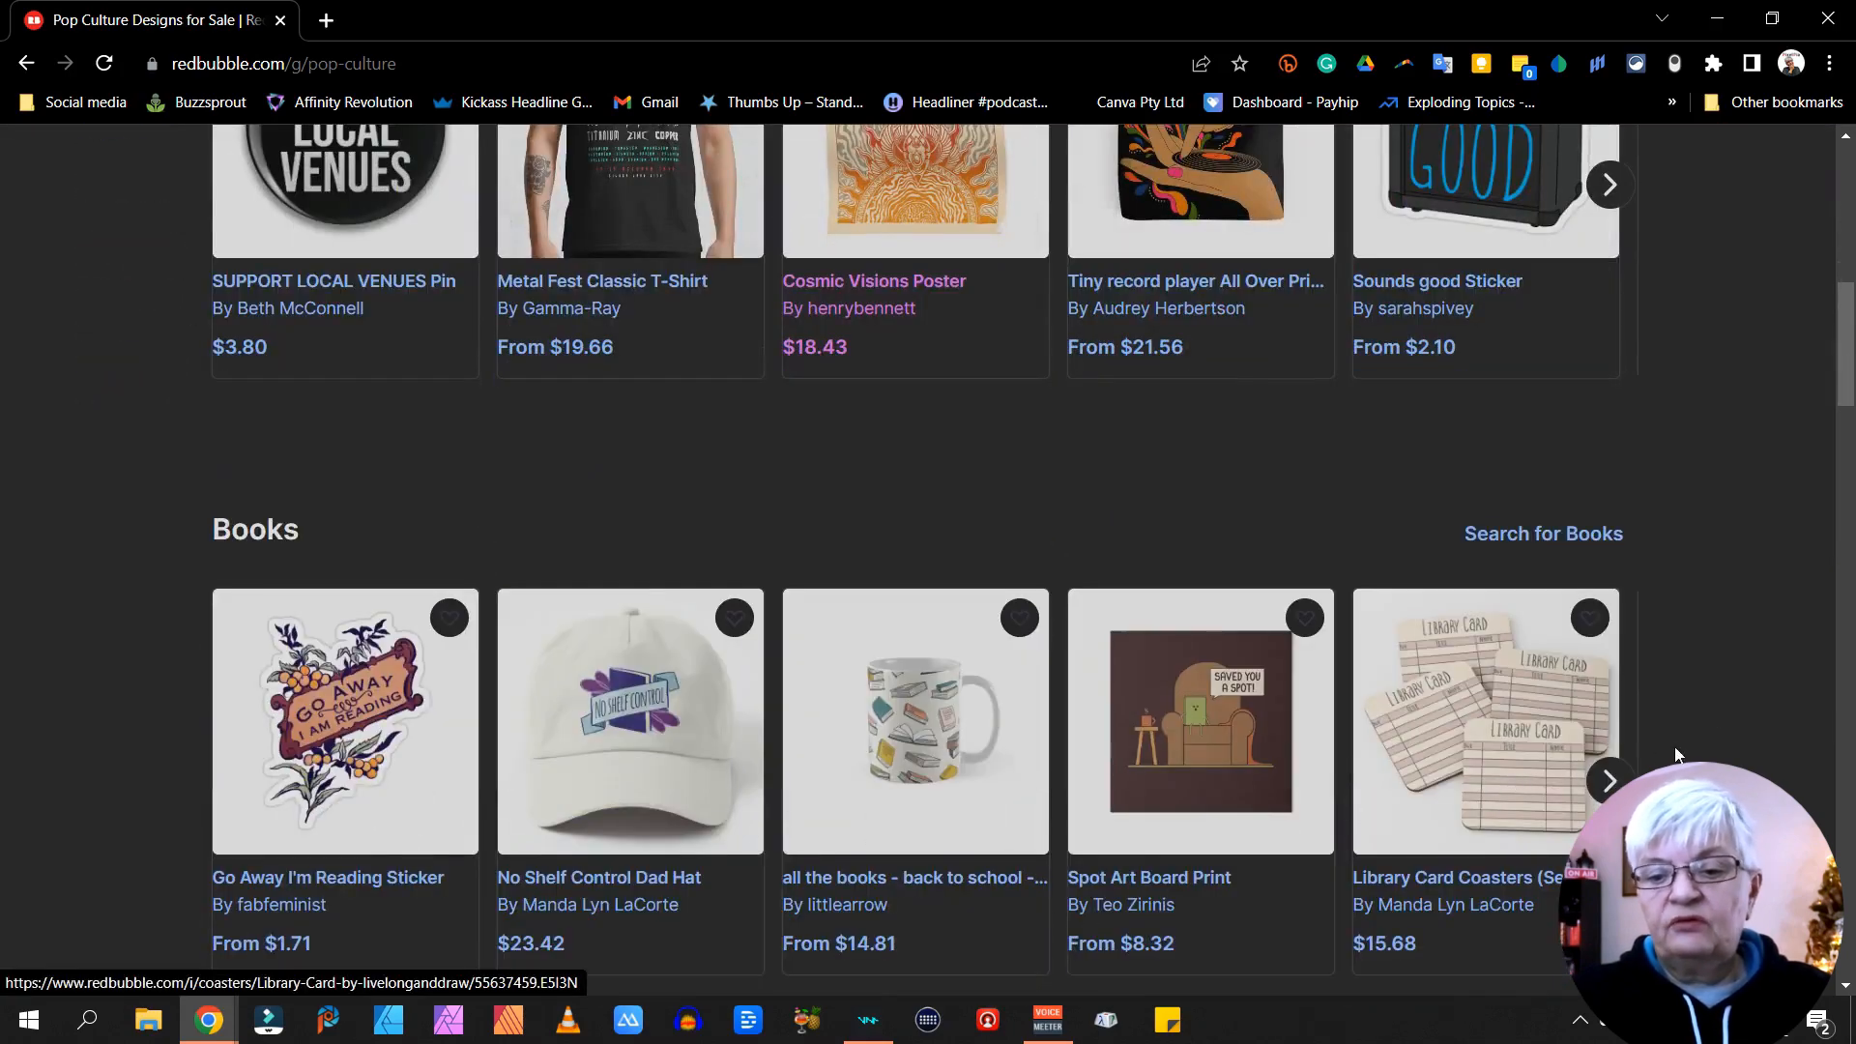
pyautogui.click(1608, 781)
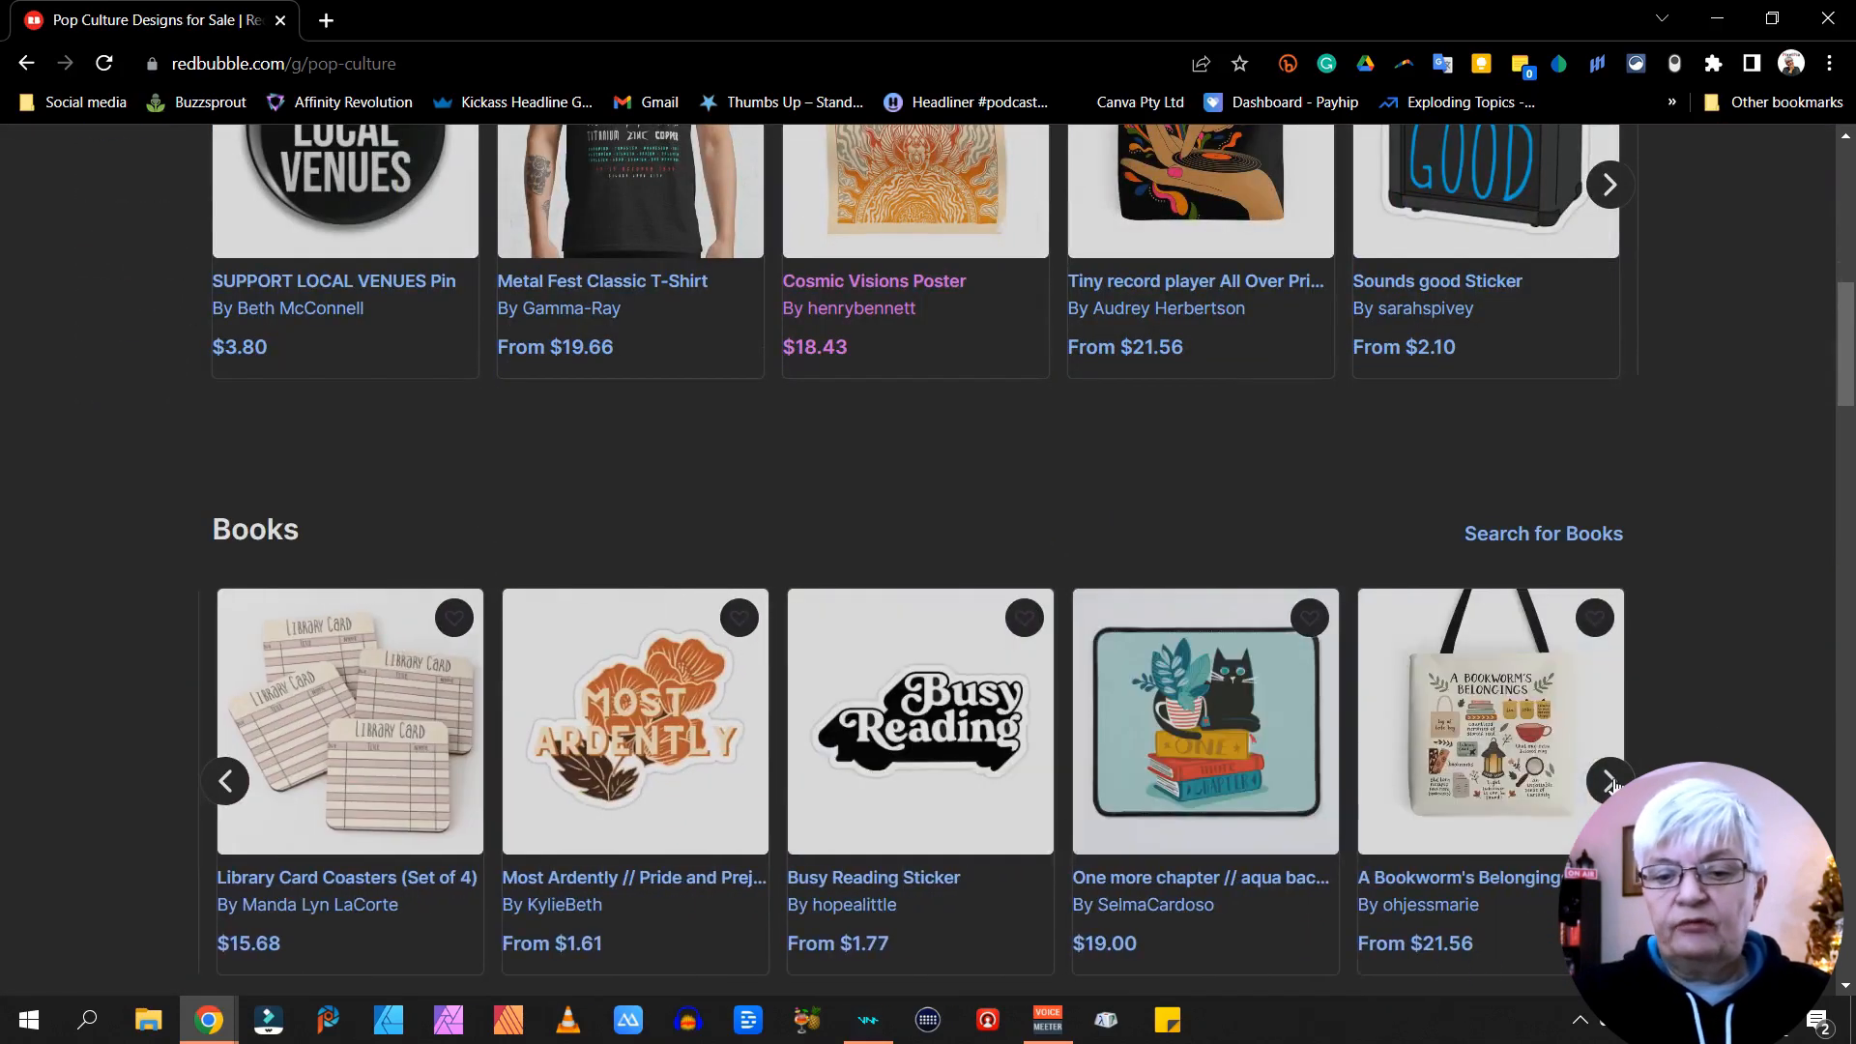
pyautogui.click(1610, 781)
pyautogui.scroll(-6, 877, 738)
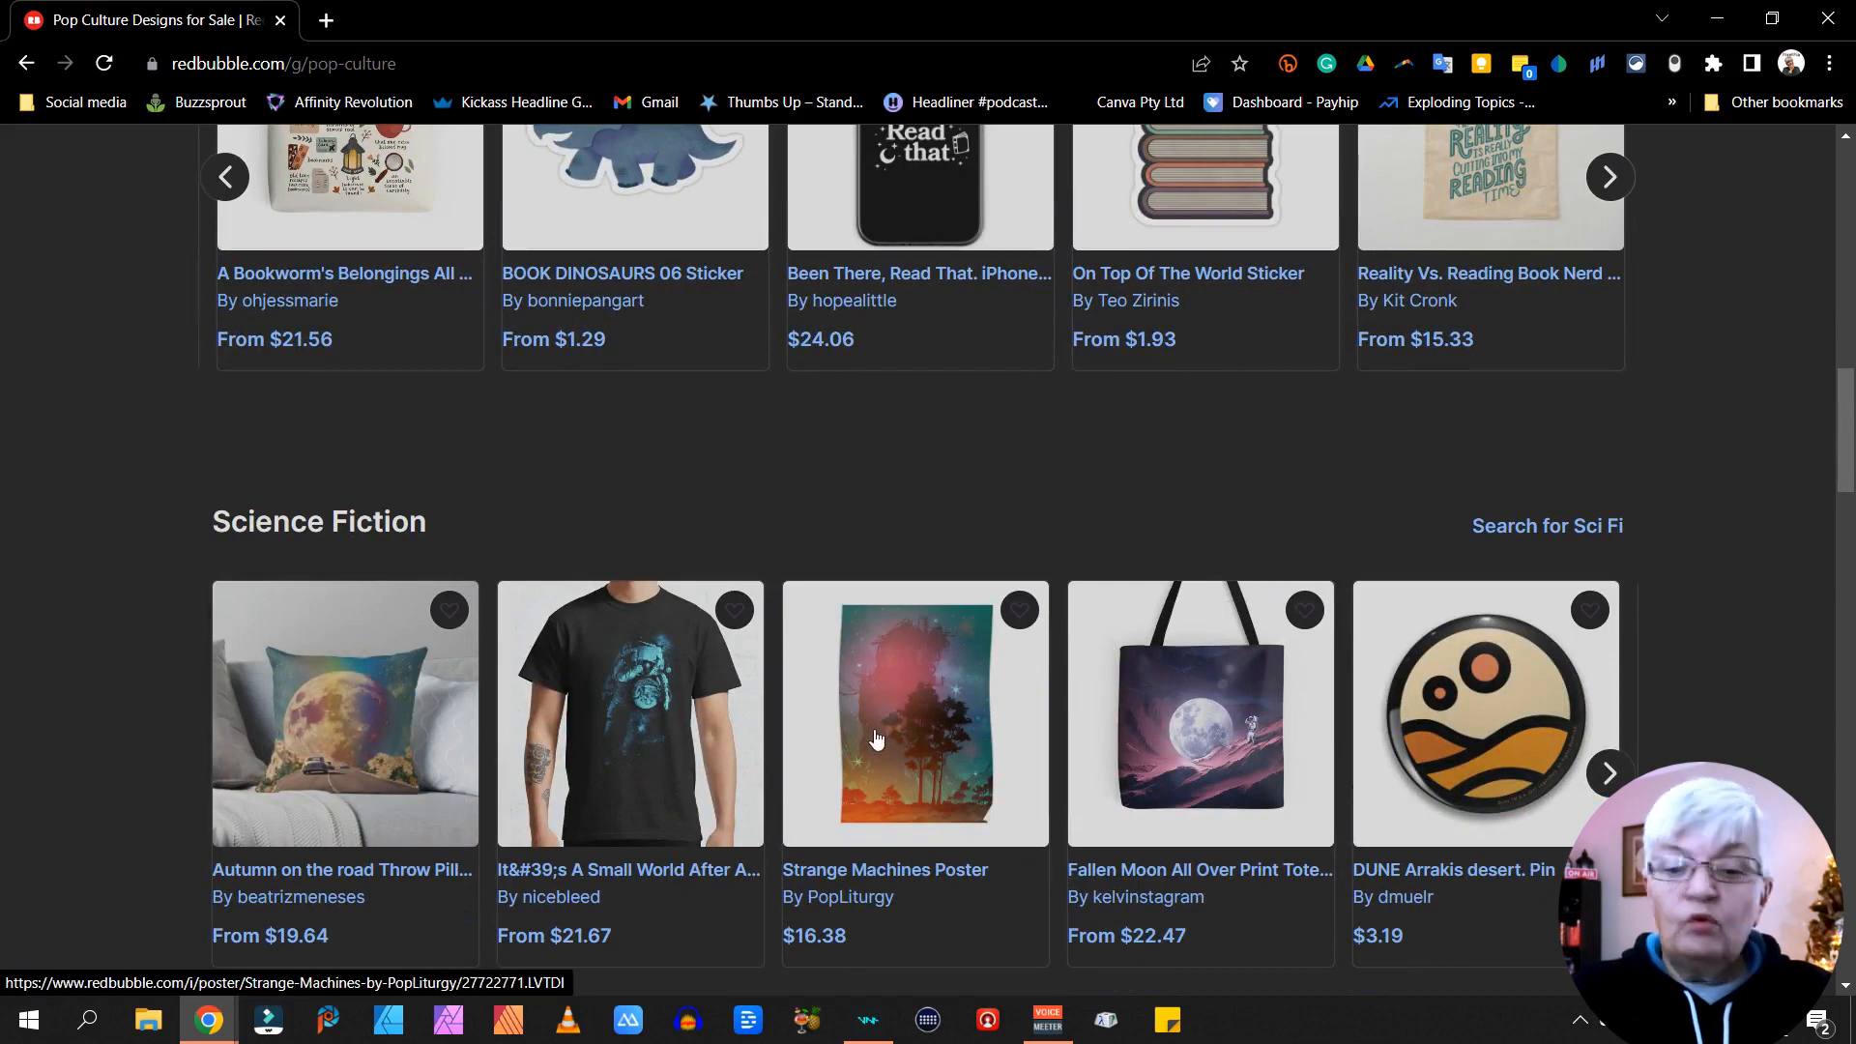
# Browse further products in the Science Fiction carousel
pyautogui.click(1608, 773)
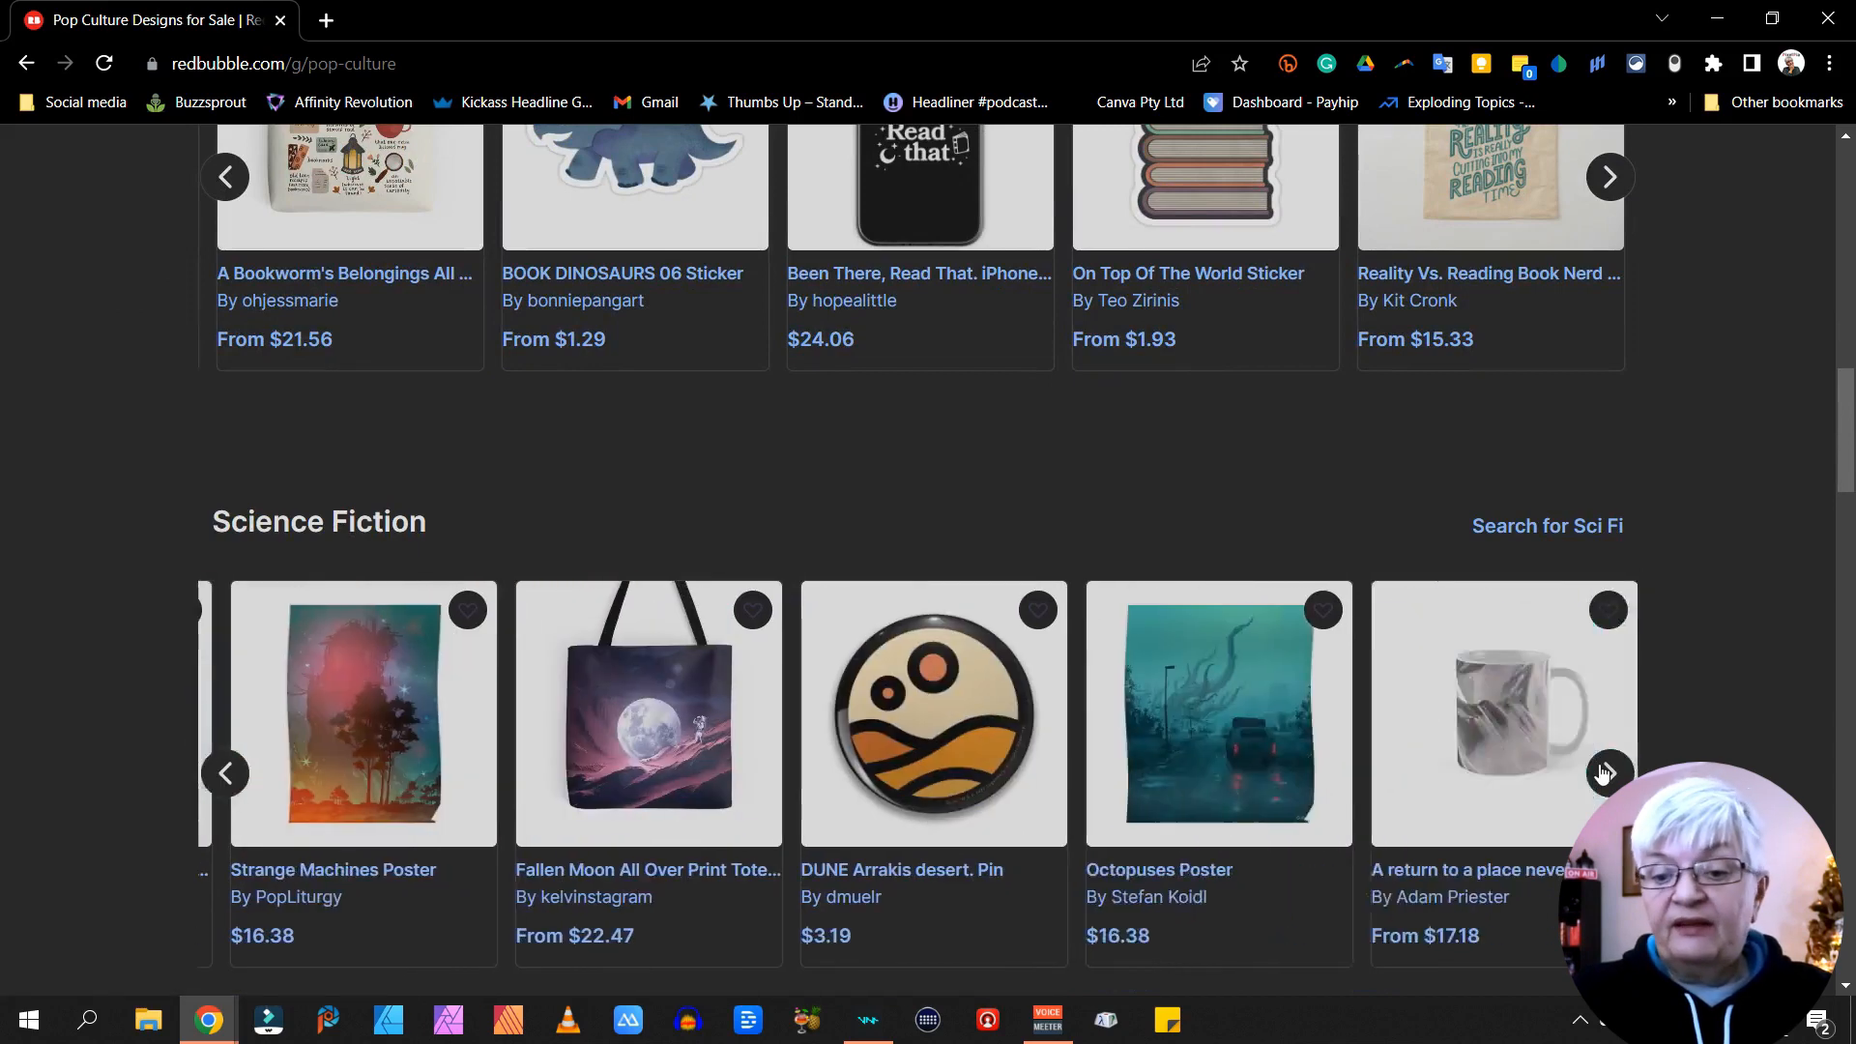
pyautogui.click(1605, 773)
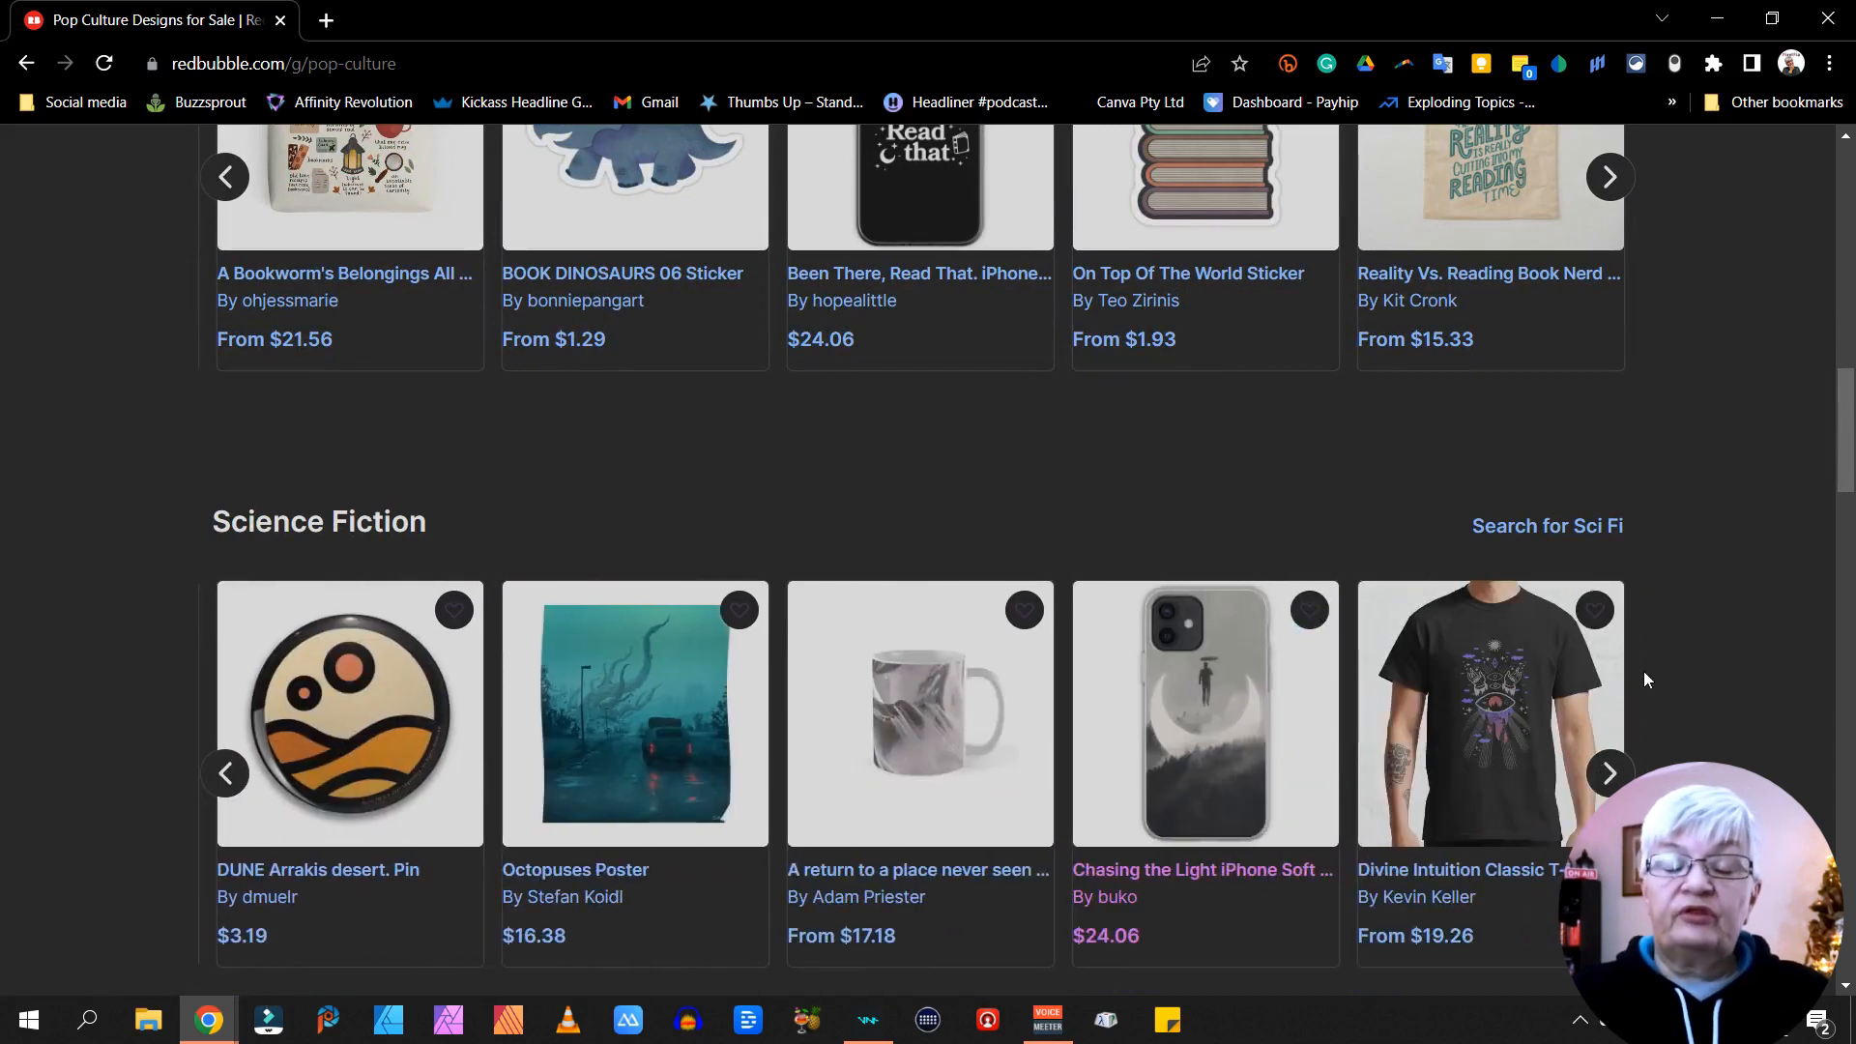
pyautogui.scroll(1, 1376, 831)
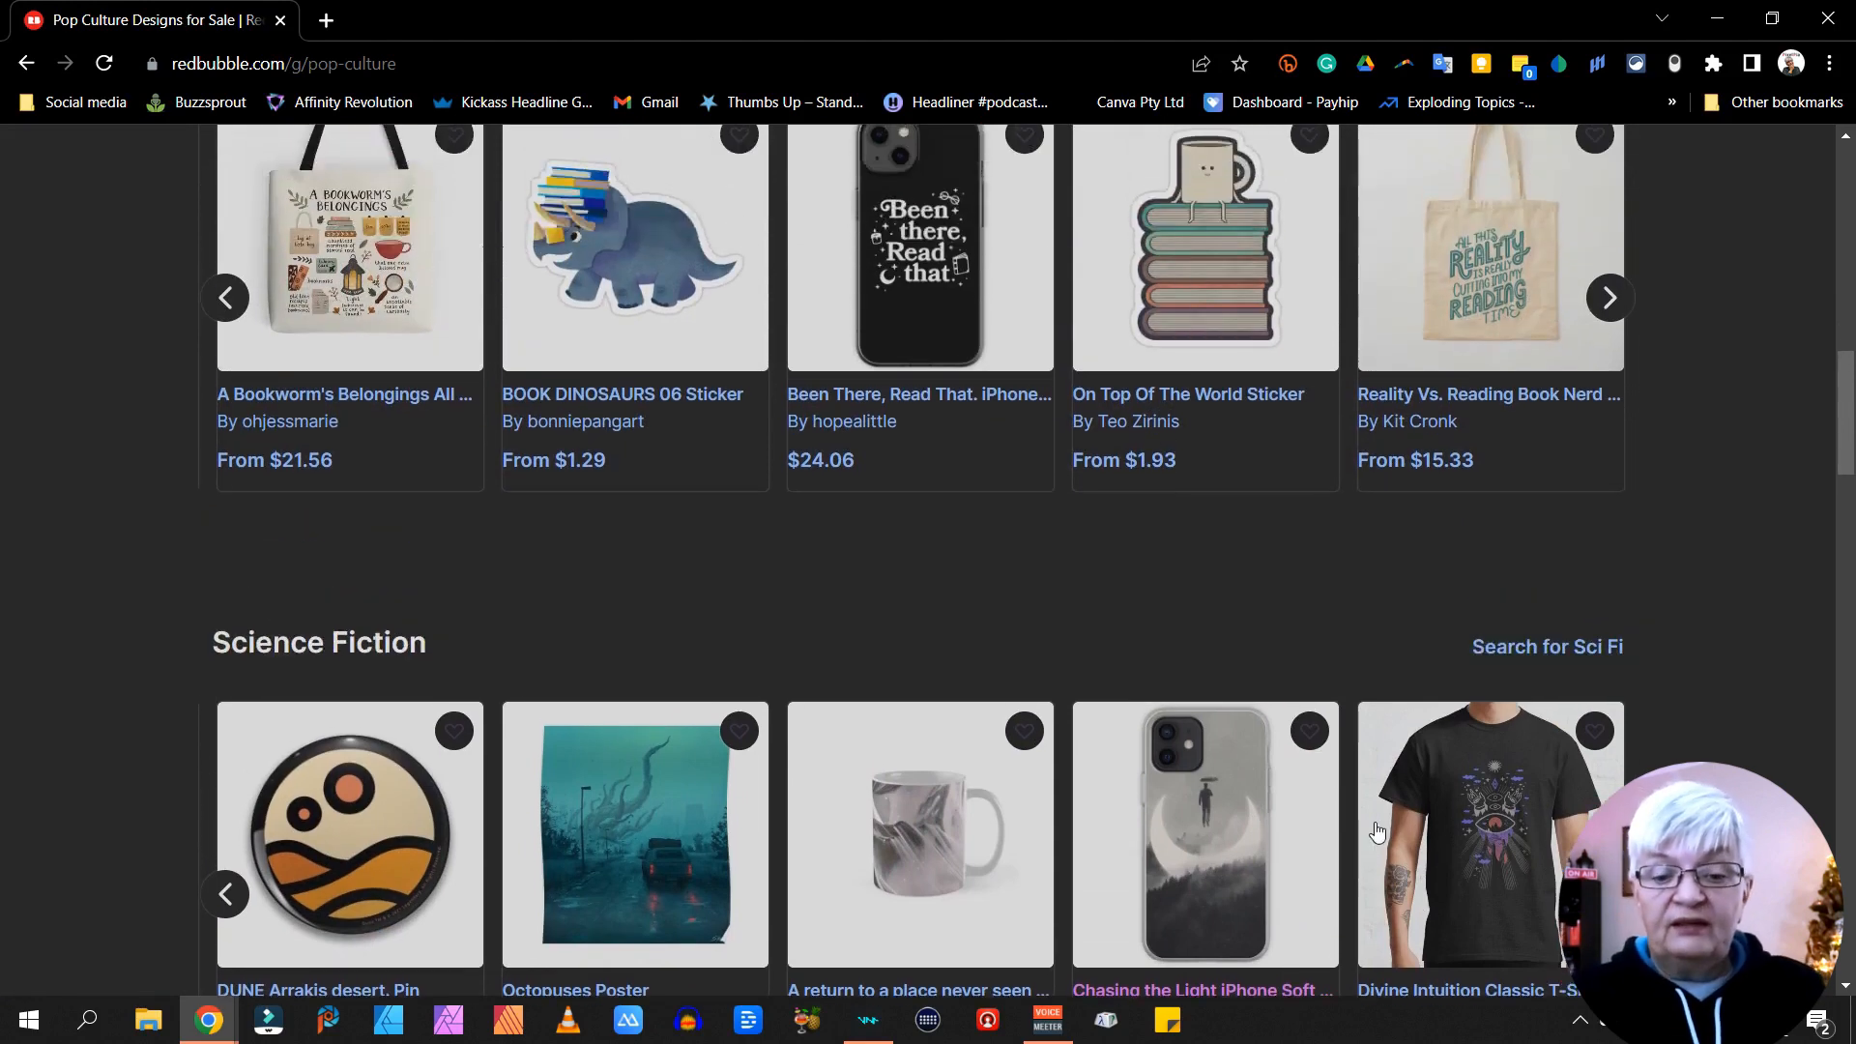
pyautogui.scroll(-2, 1241, 870)
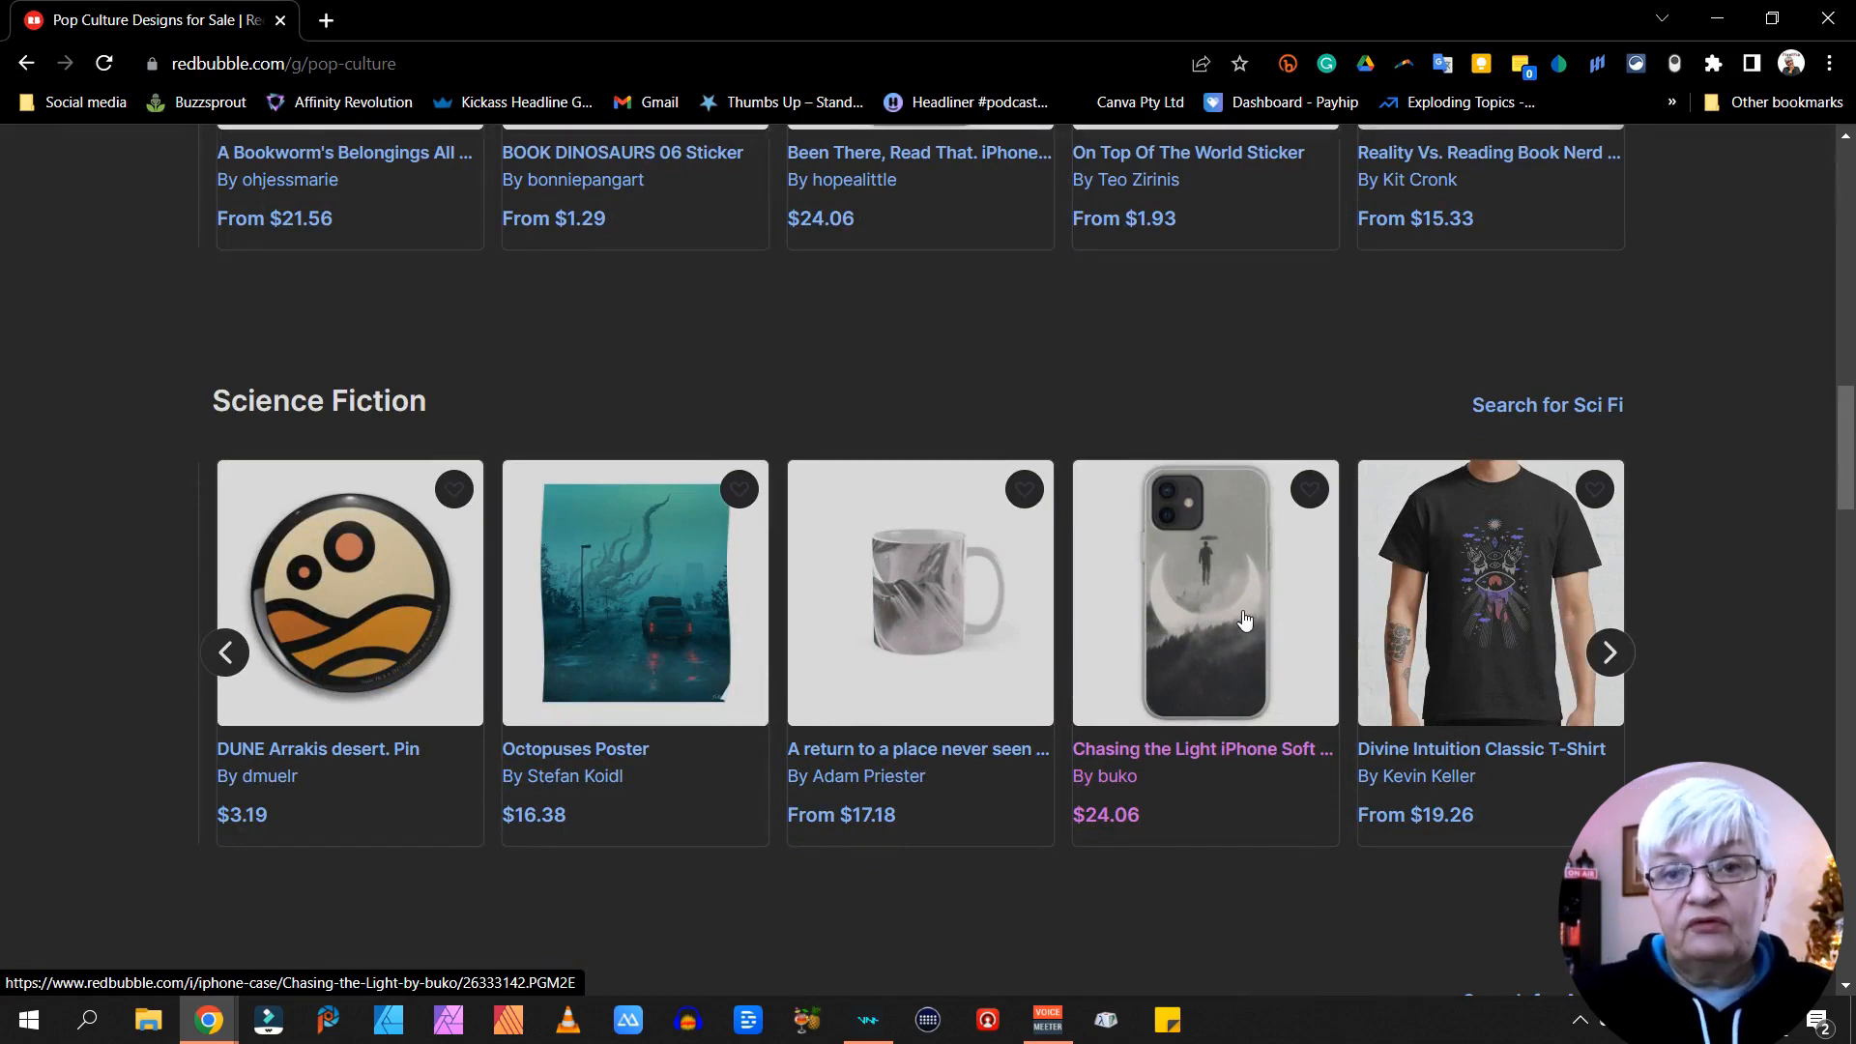
# Open the Chasing the Light iPhone case and review its features, reviews, photos and the other products carrying the design
pyautogui.click(1244, 620)
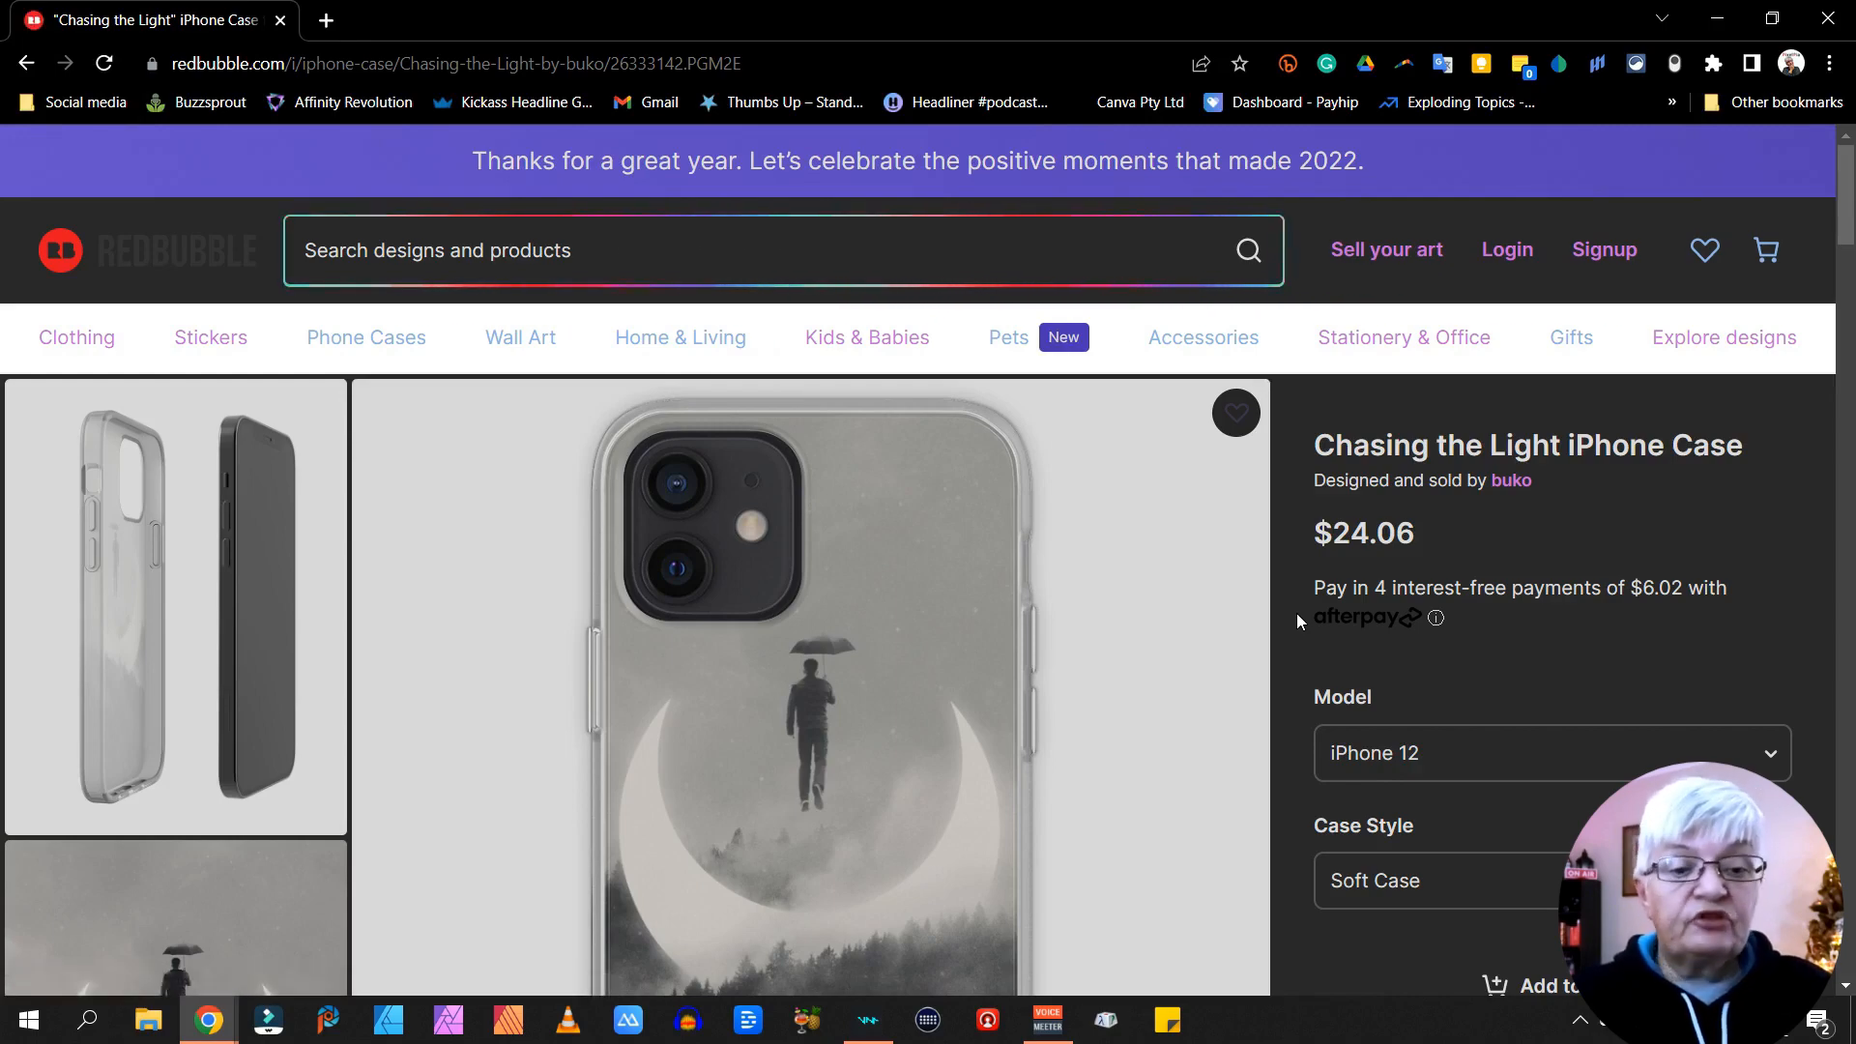
pyautogui.scroll(-10, 1297, 614)
pyautogui.scroll(-10, 1296, 615)
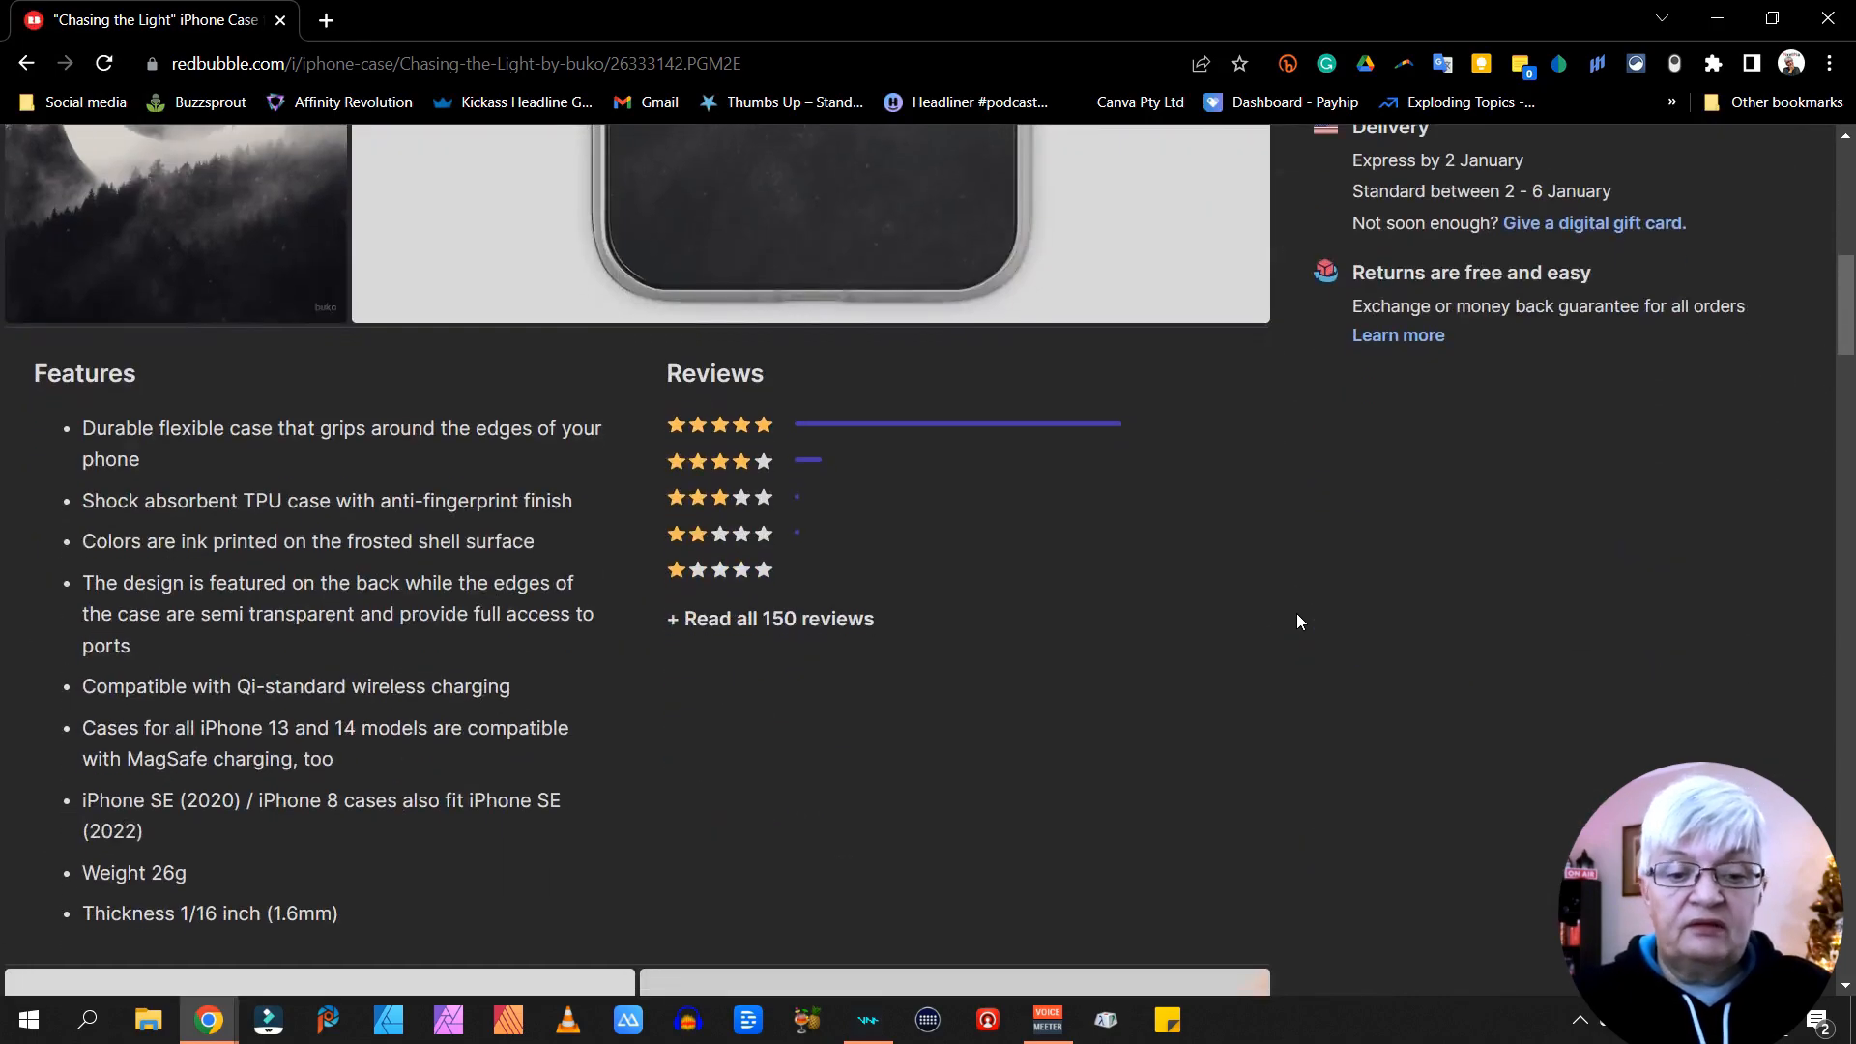
pyautogui.scroll(-4, 1296, 613)
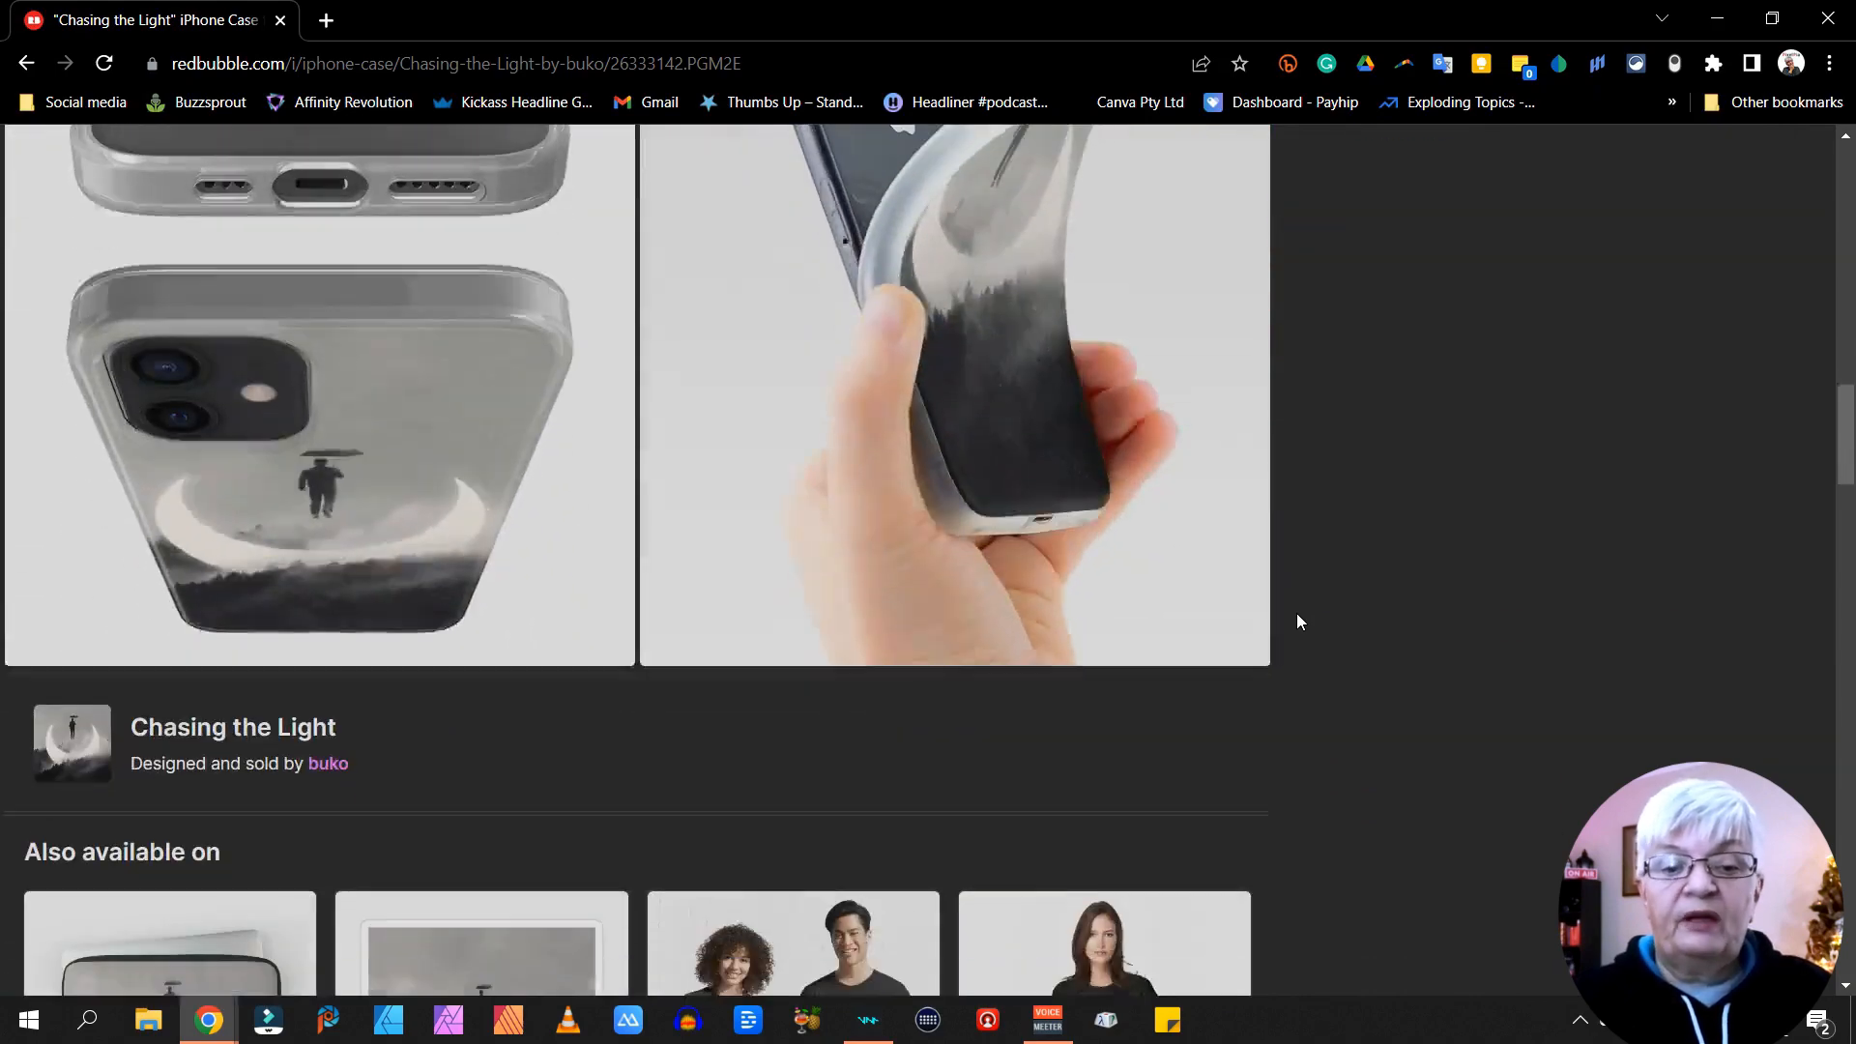
pyautogui.scroll(7, 1296, 613)
pyautogui.scroll(10, 1297, 612)
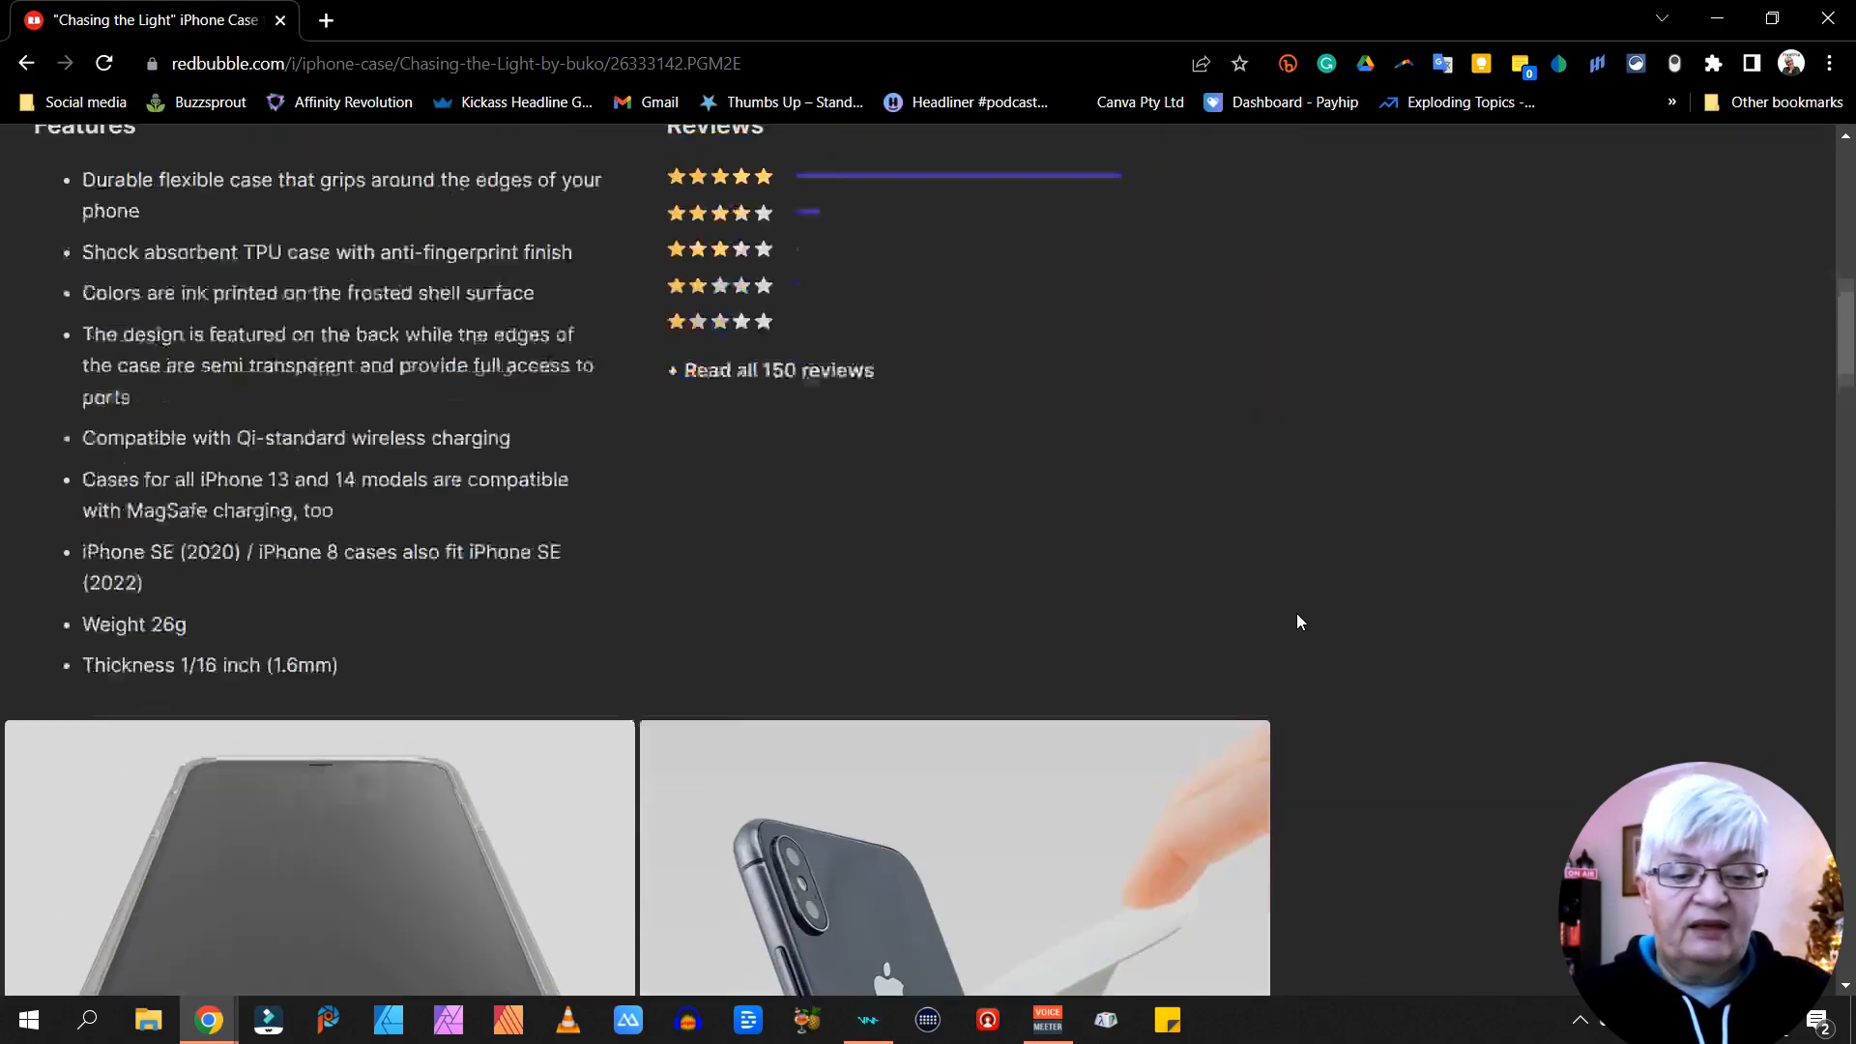
pyautogui.scroll(-11, 1296, 613)
pyautogui.scroll(-6, 1296, 613)
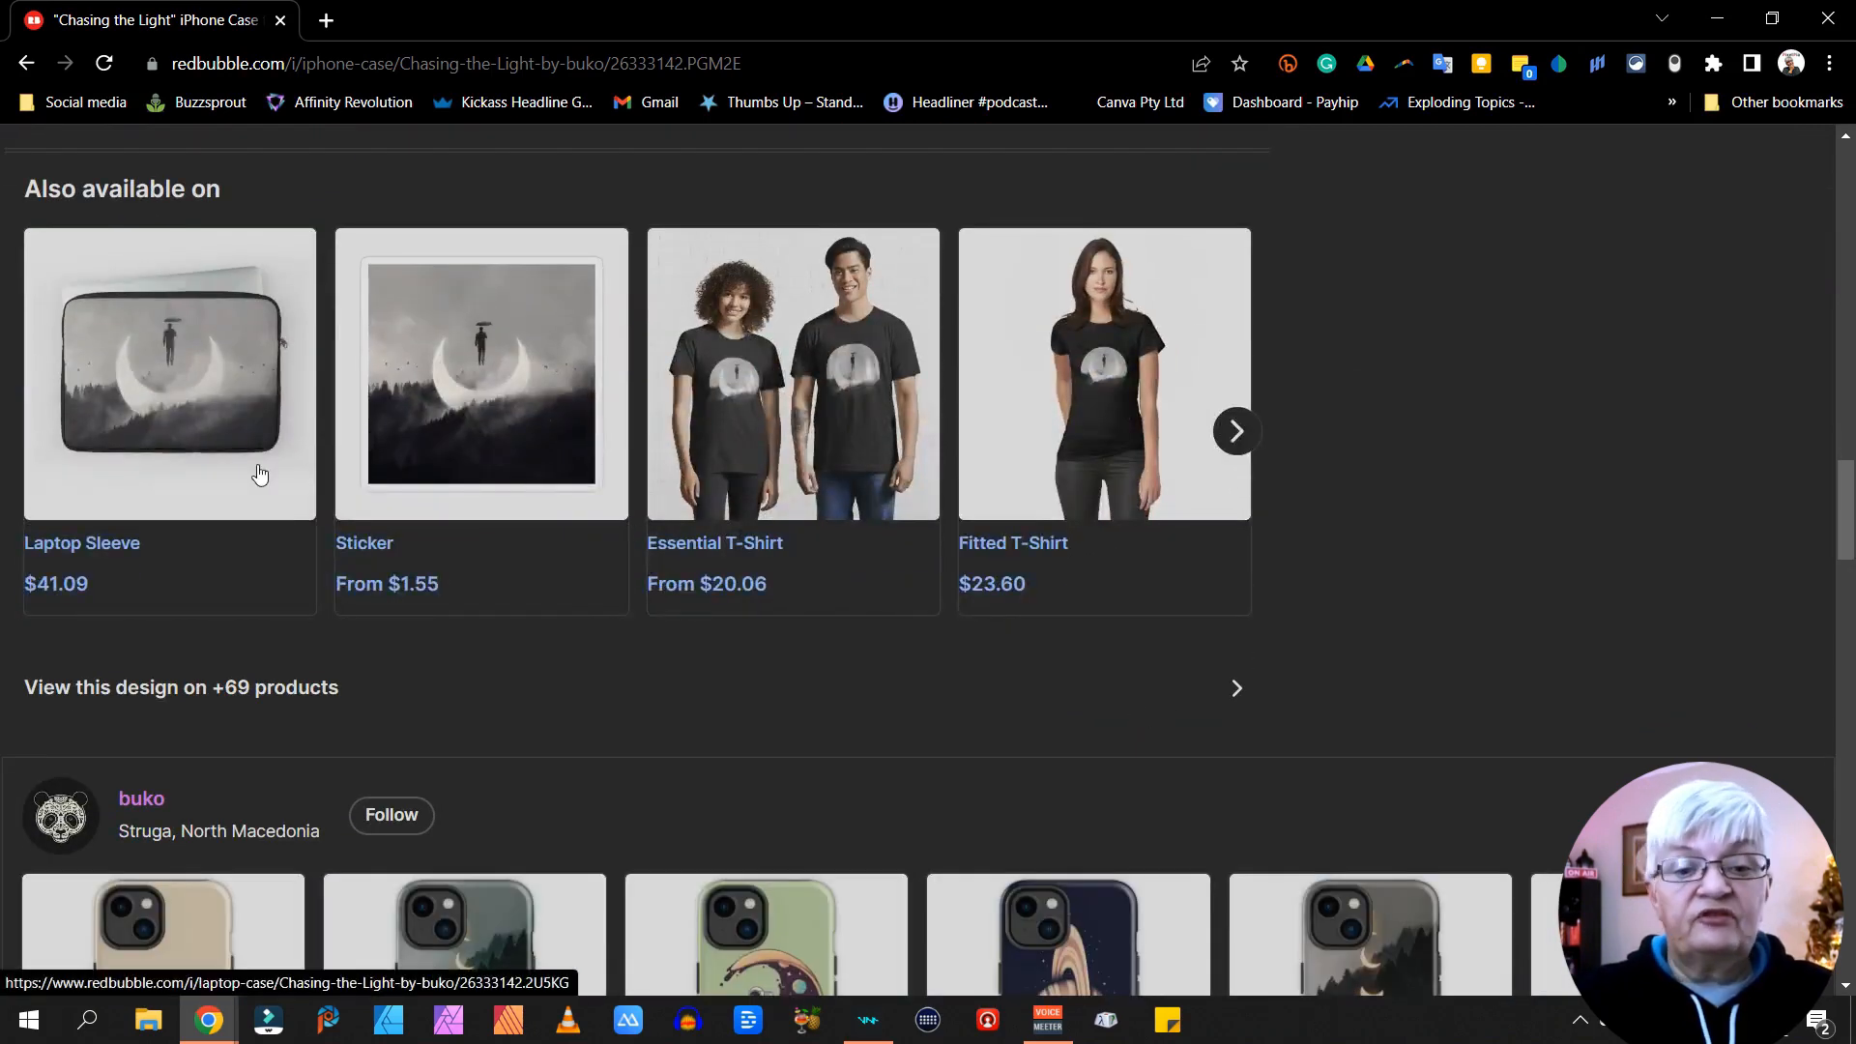
# Advance the "Also available on" carousel and view the full list of products available with this design
pyautogui.click(1236, 432)
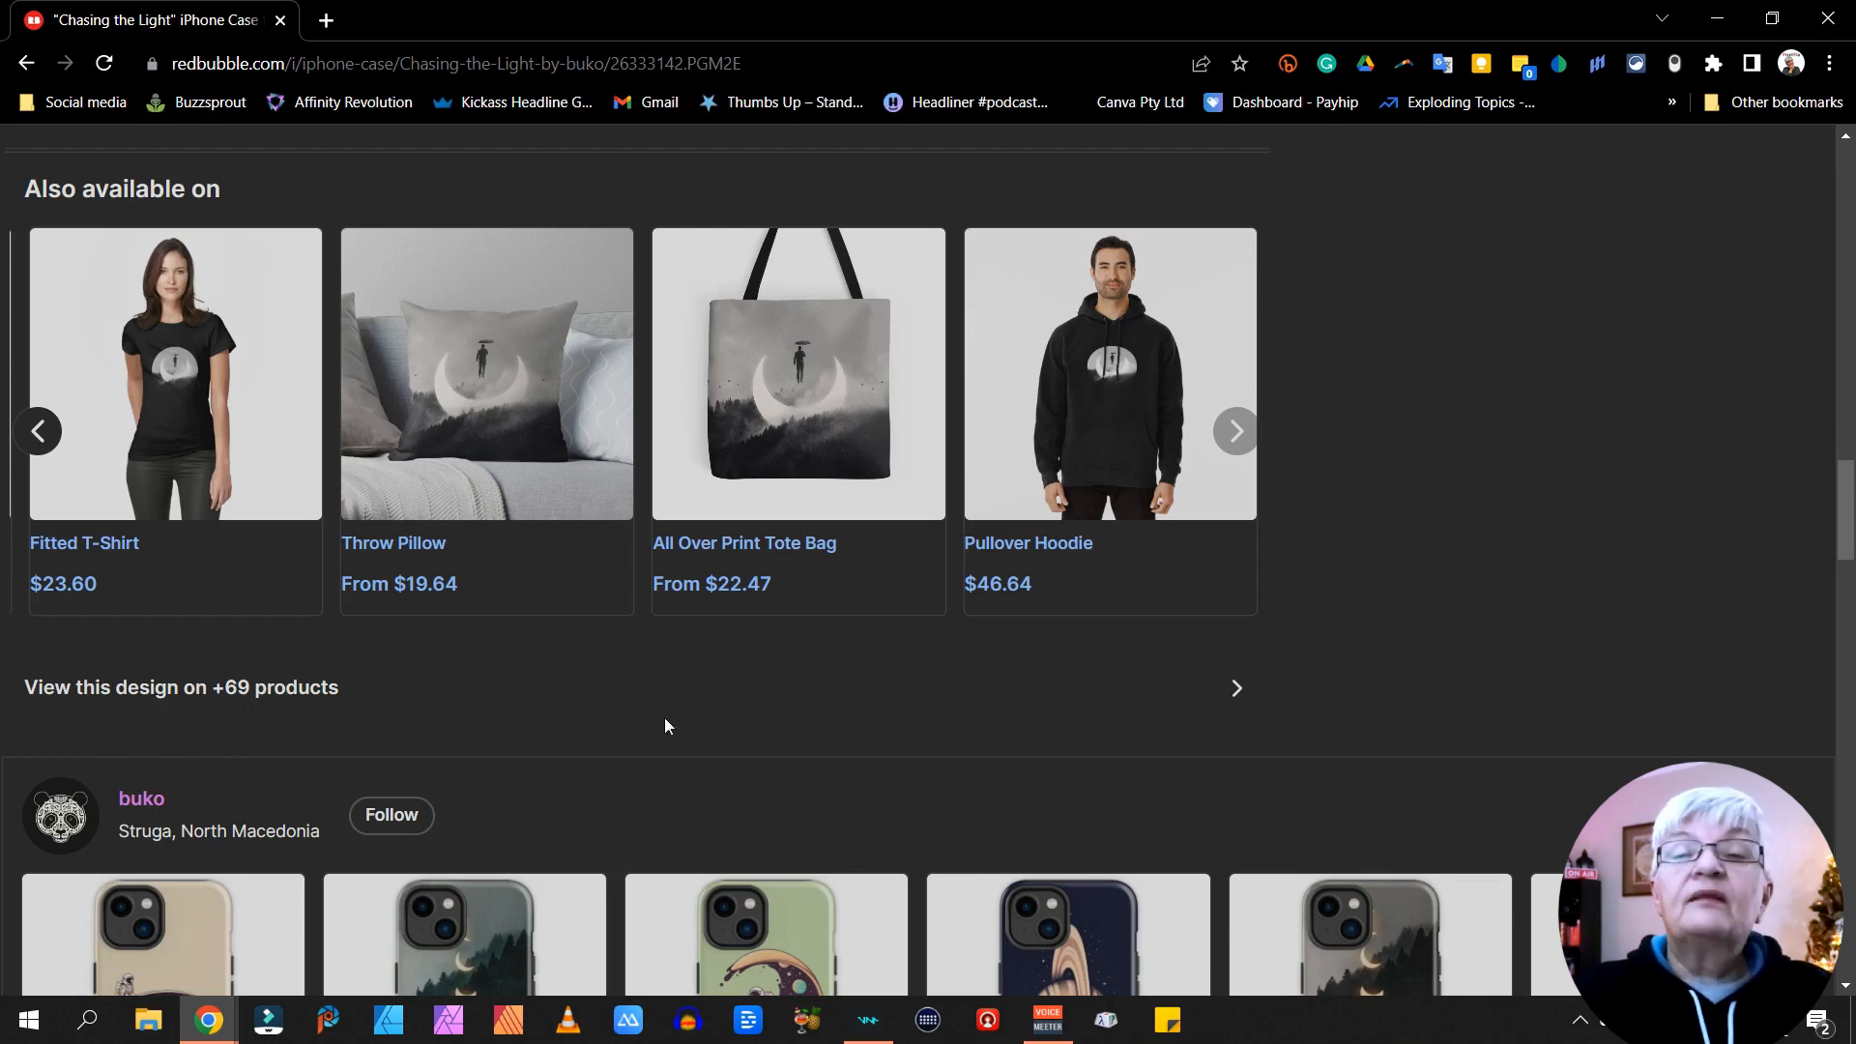
pyautogui.click(1236, 694)
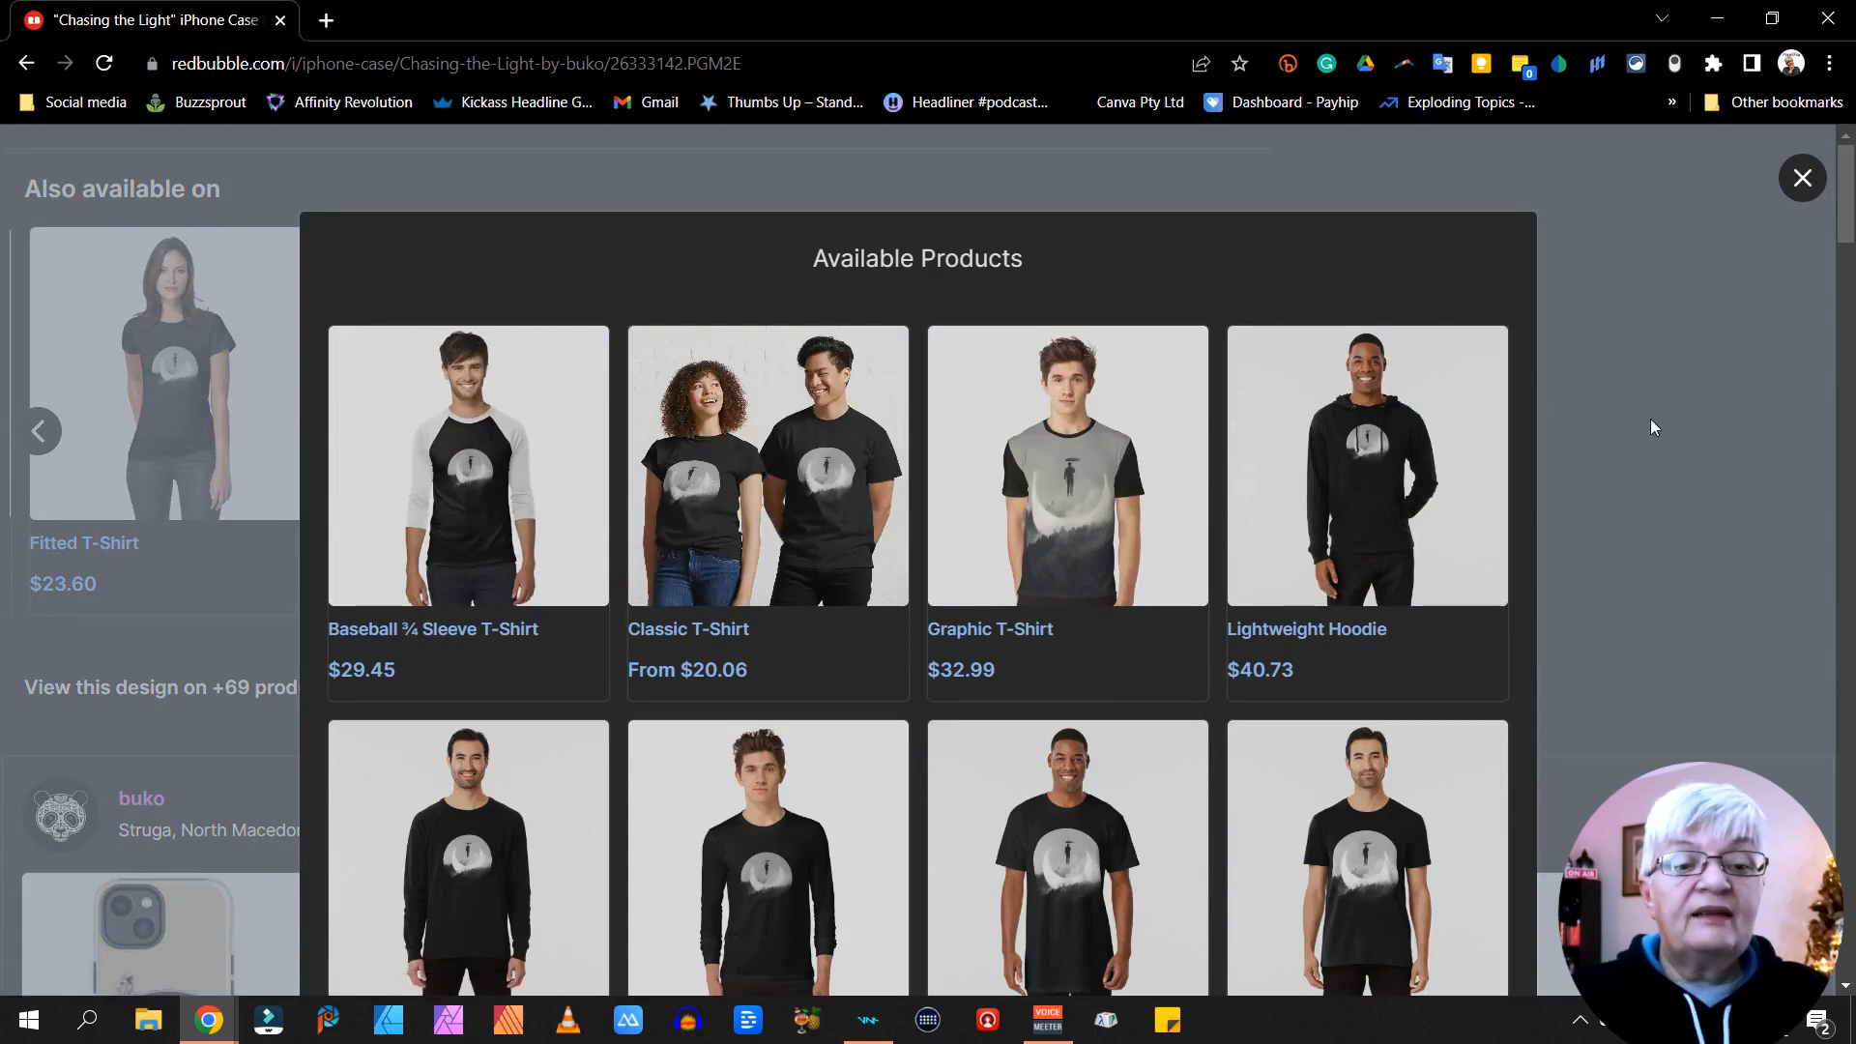
pyautogui.scroll(-1, 1651, 429)
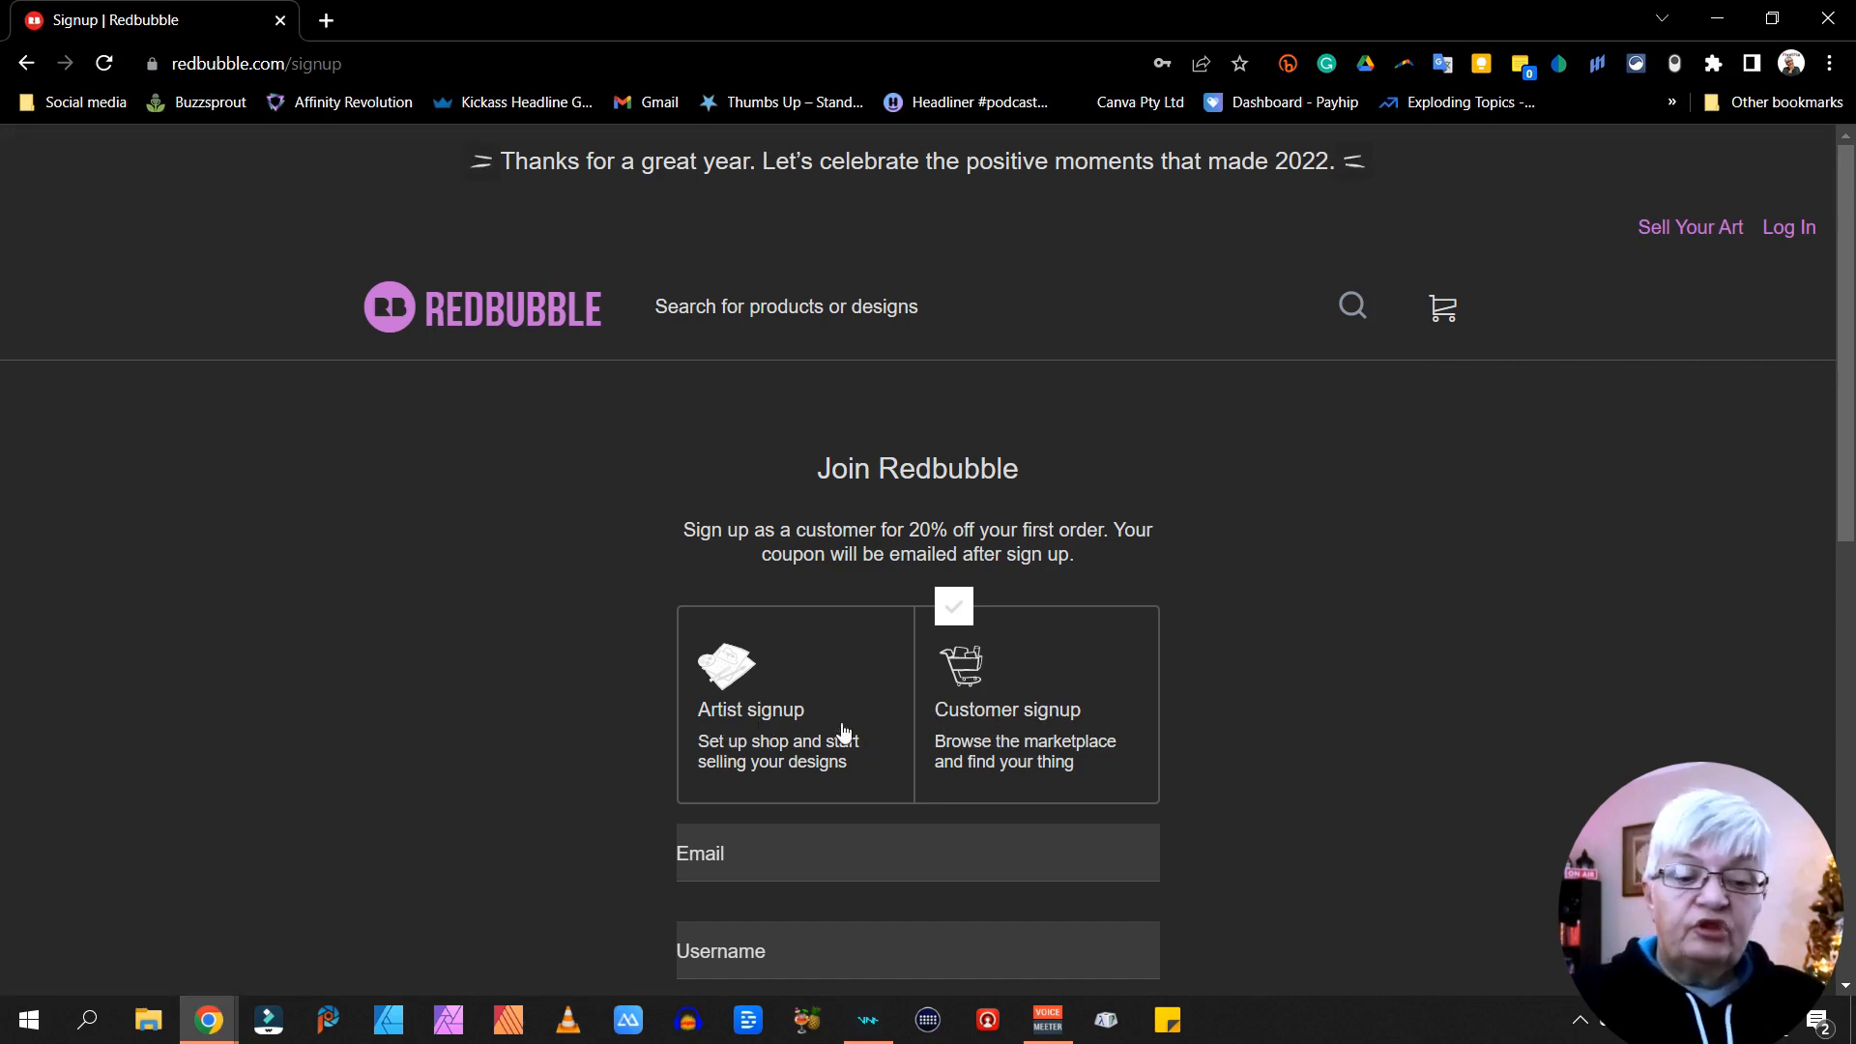
# Choose Artist signup as the account type and review the signup form's fields
pyautogui.click(755, 711)
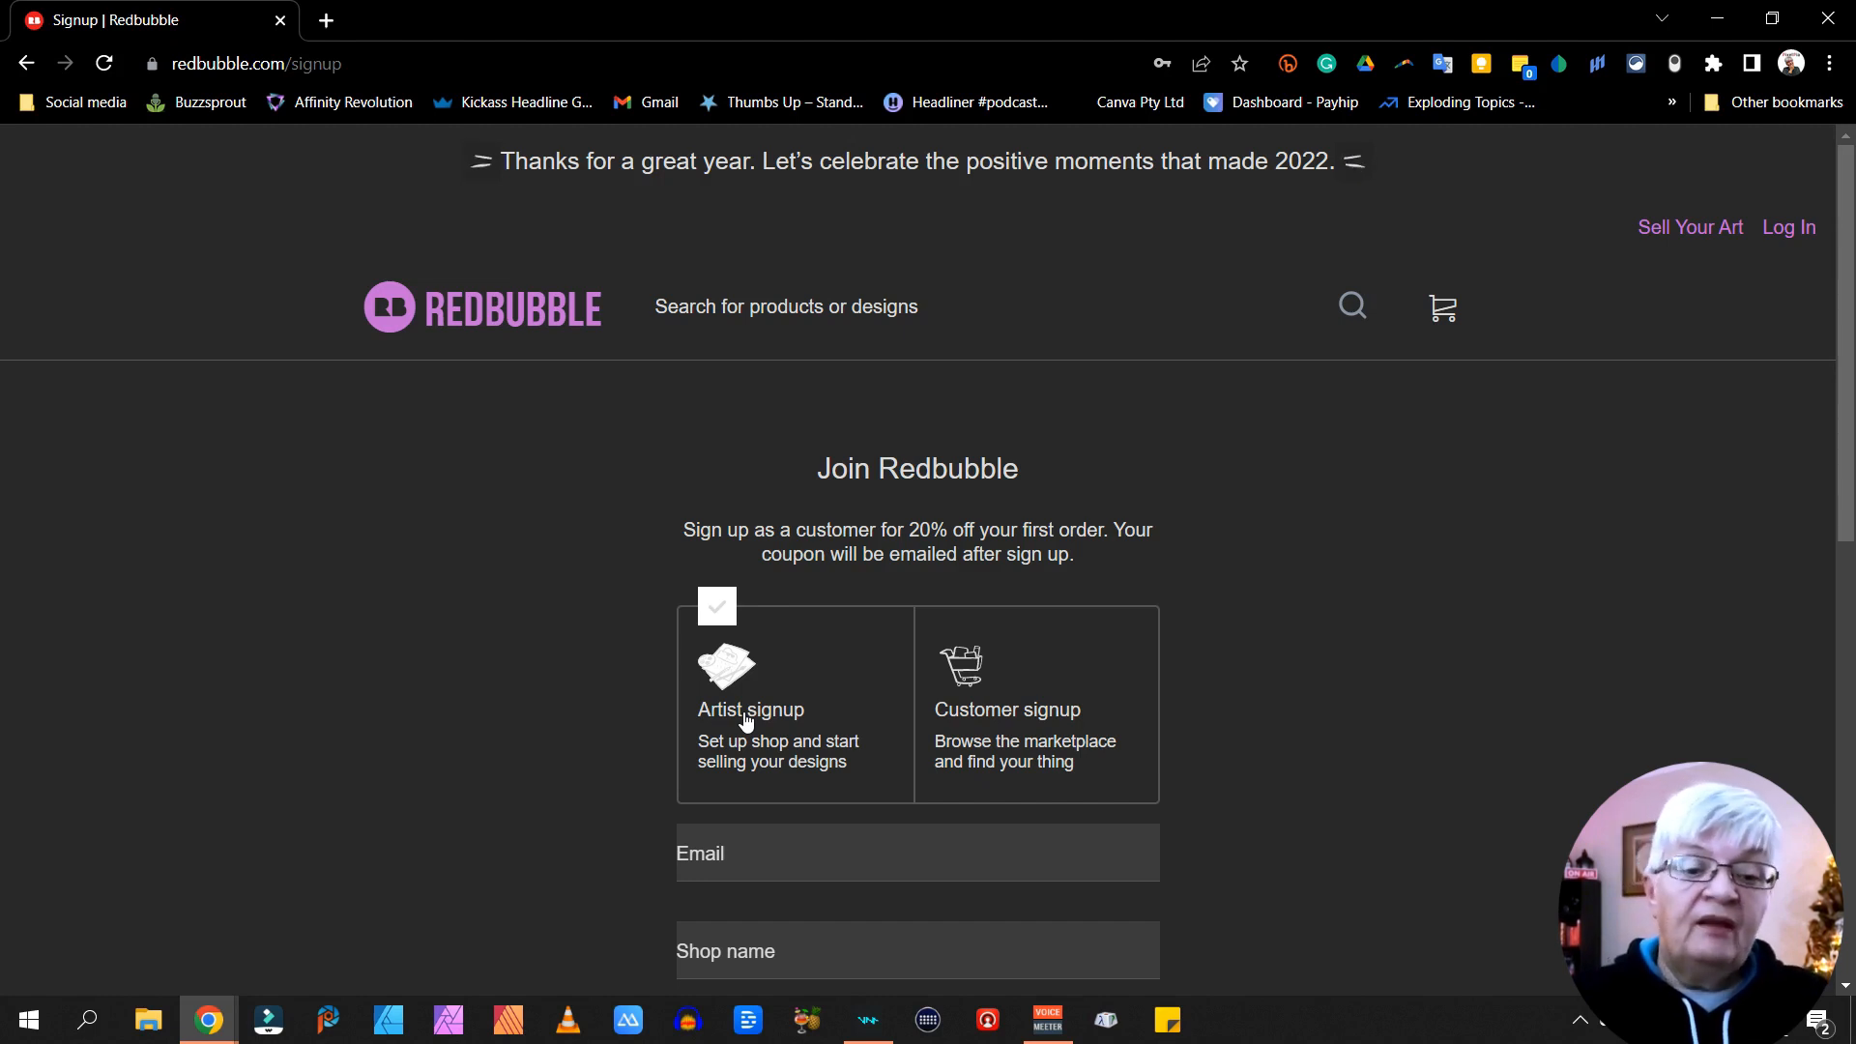
pyautogui.scroll(-2, 1175, 616)
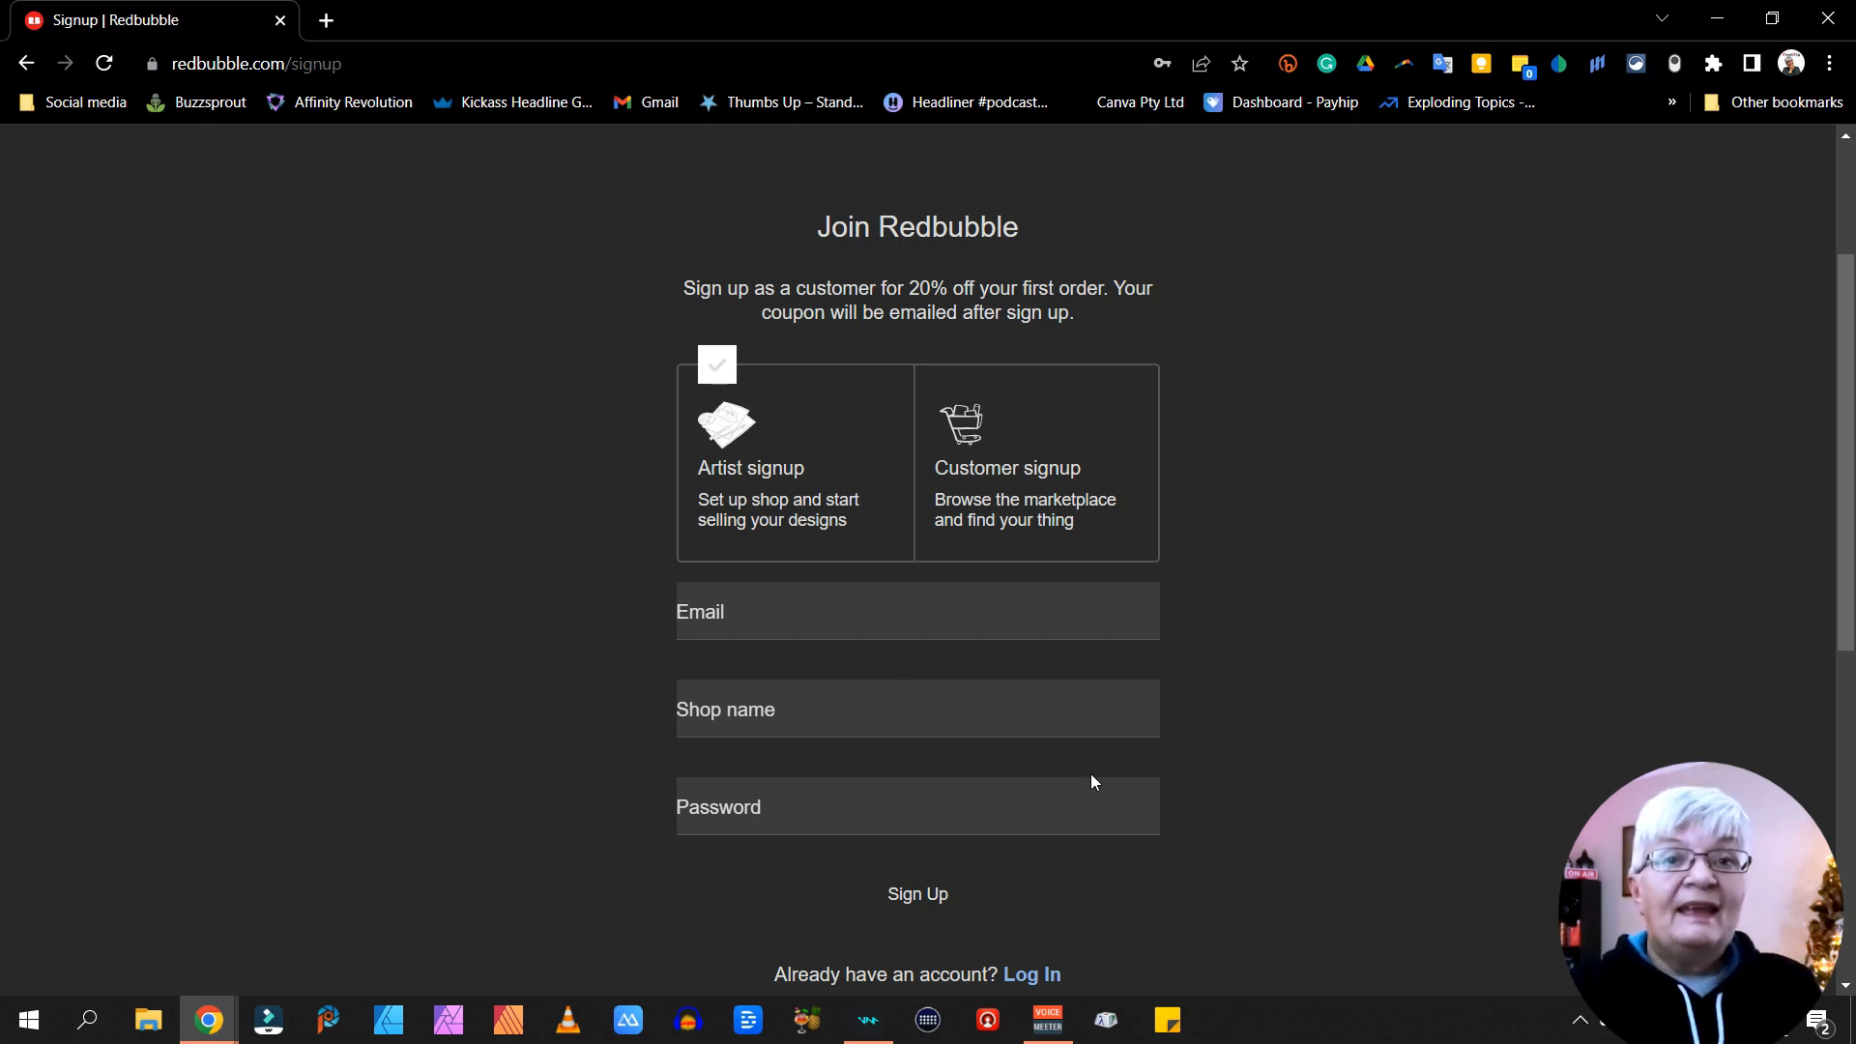
pyautogui.scroll(3, 1006, 495)
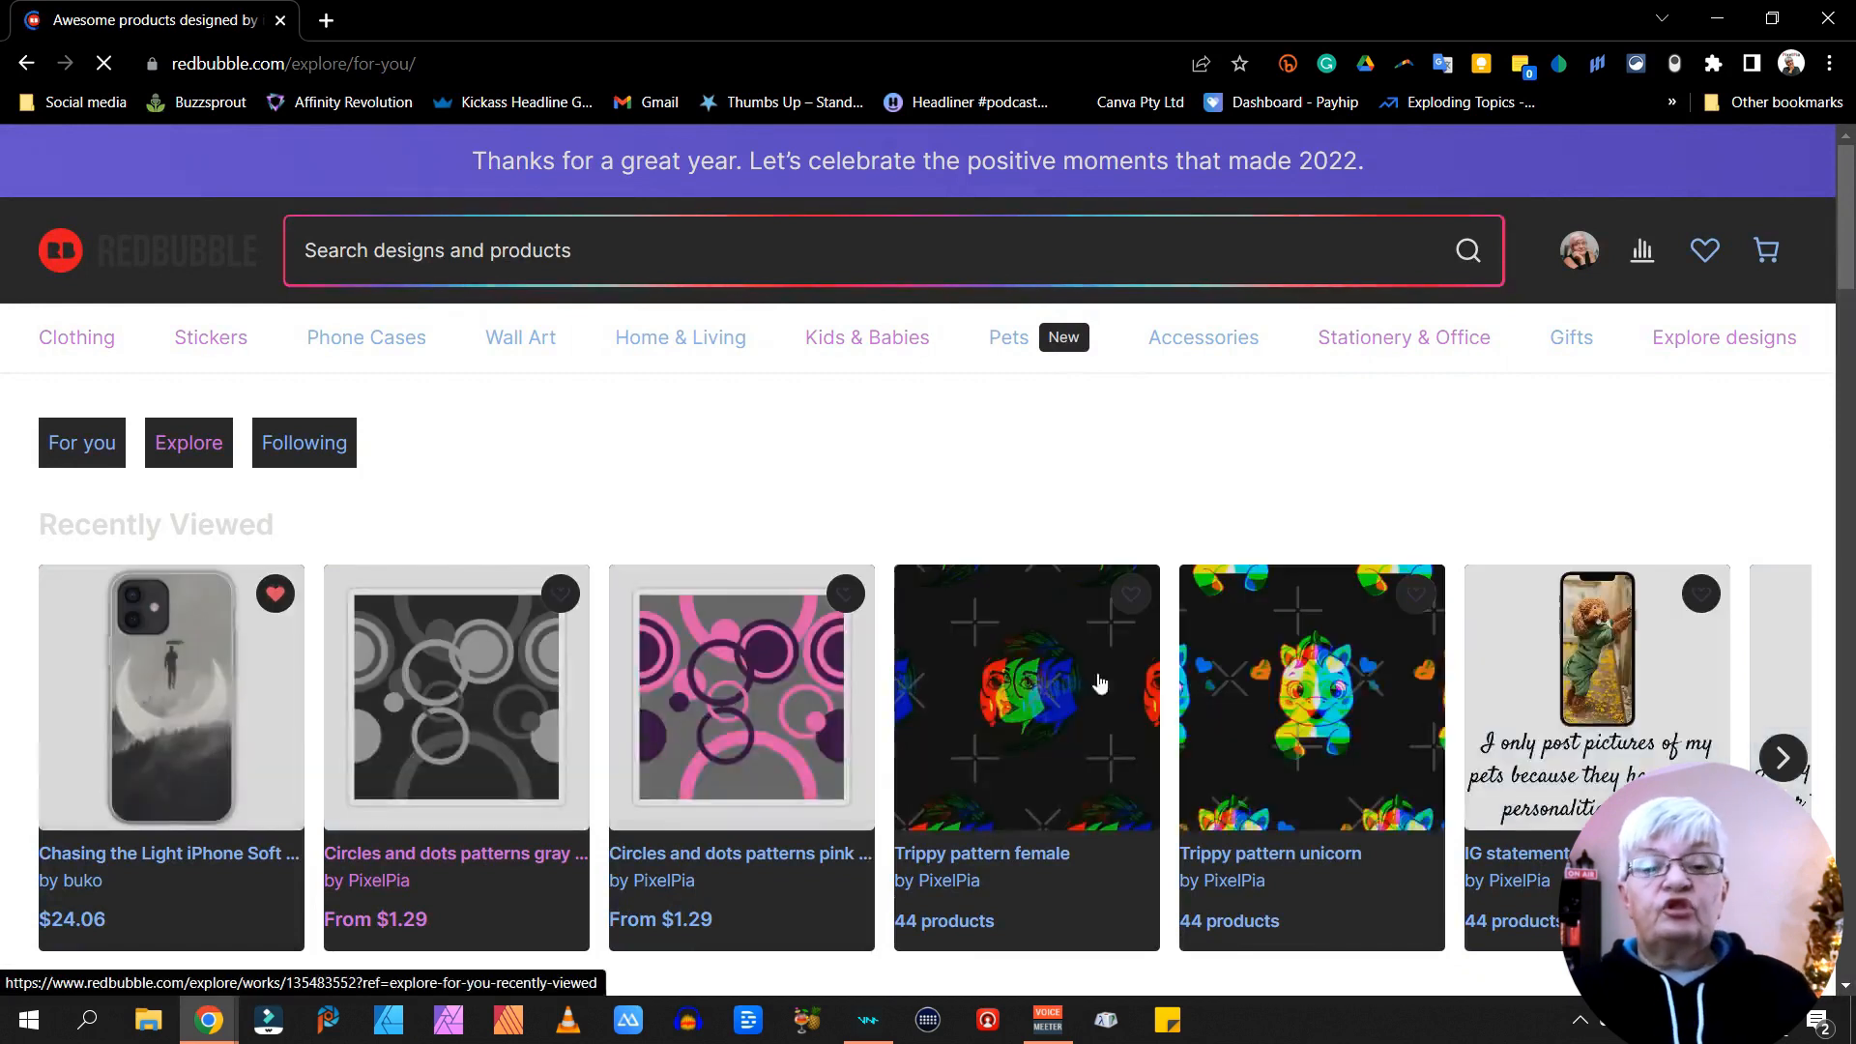
# Open the account's own shop page in a new browser tab
pyautogui.click(1573, 265)
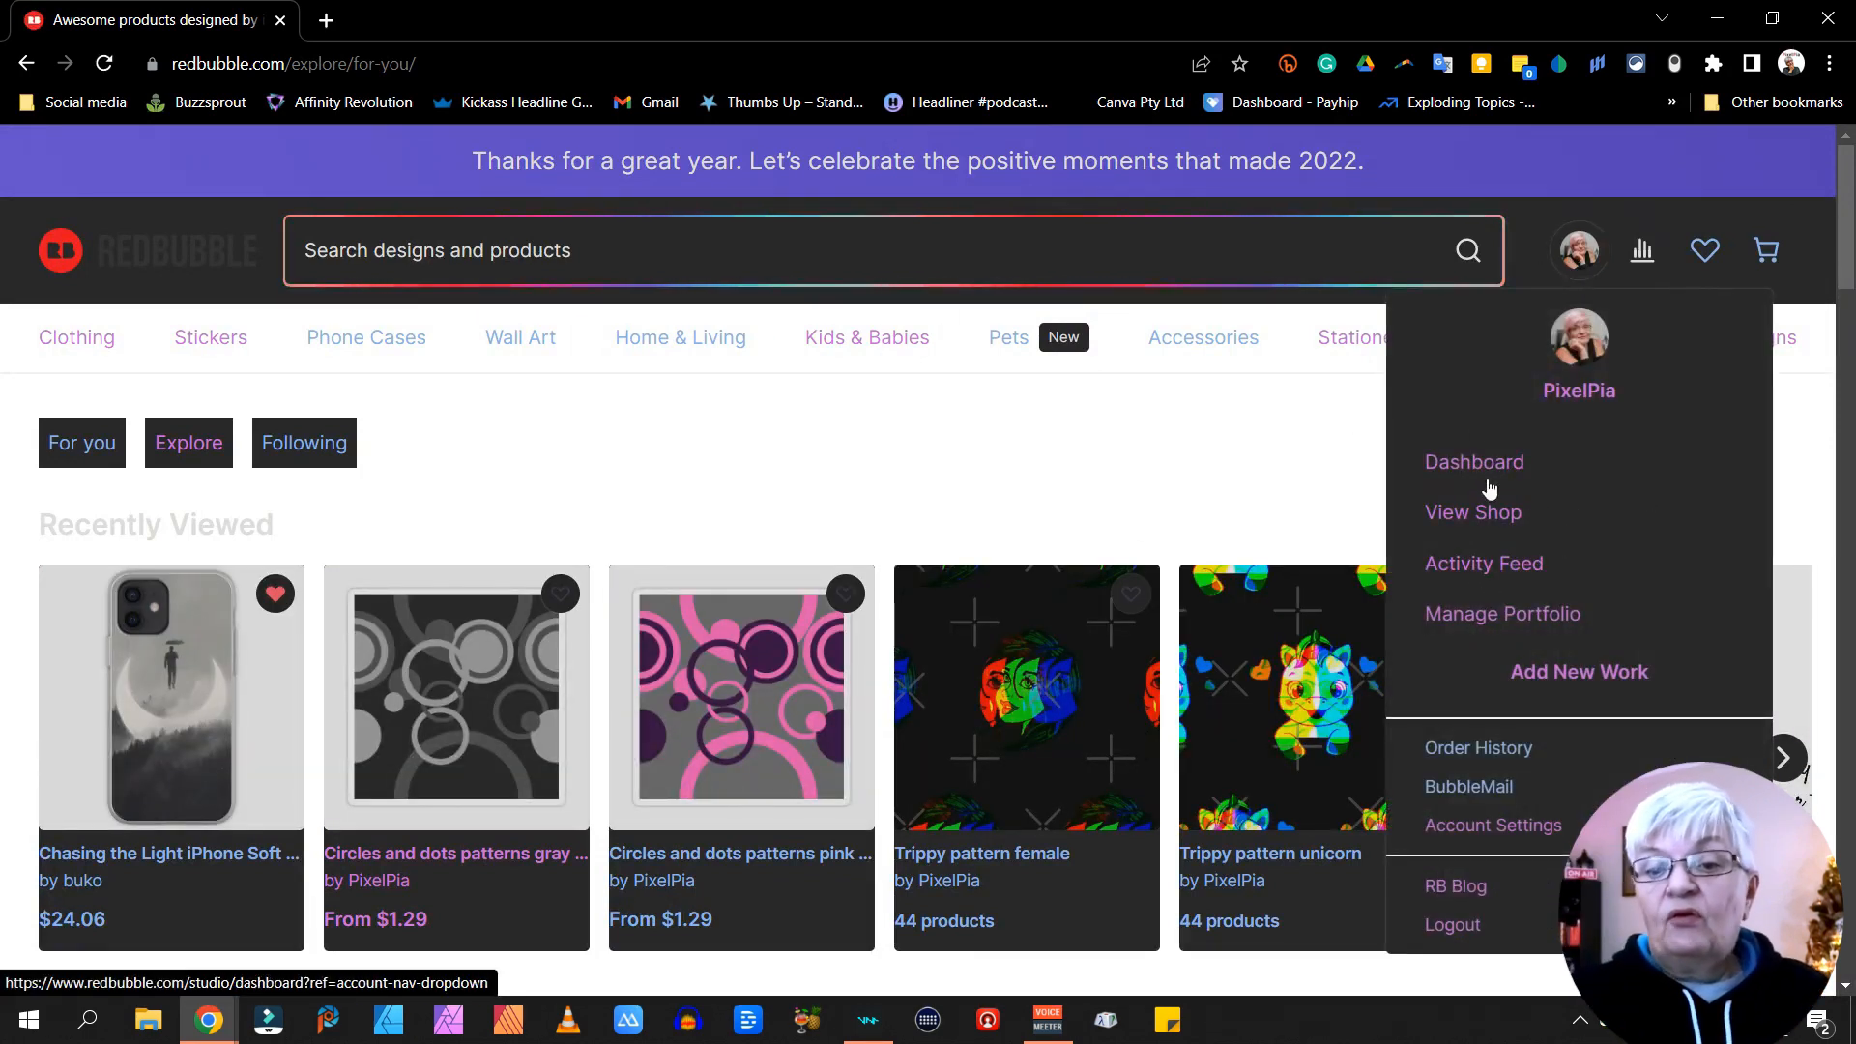
pyautogui.rightClick(1524, 510)
pyautogui.click(1596, 527)
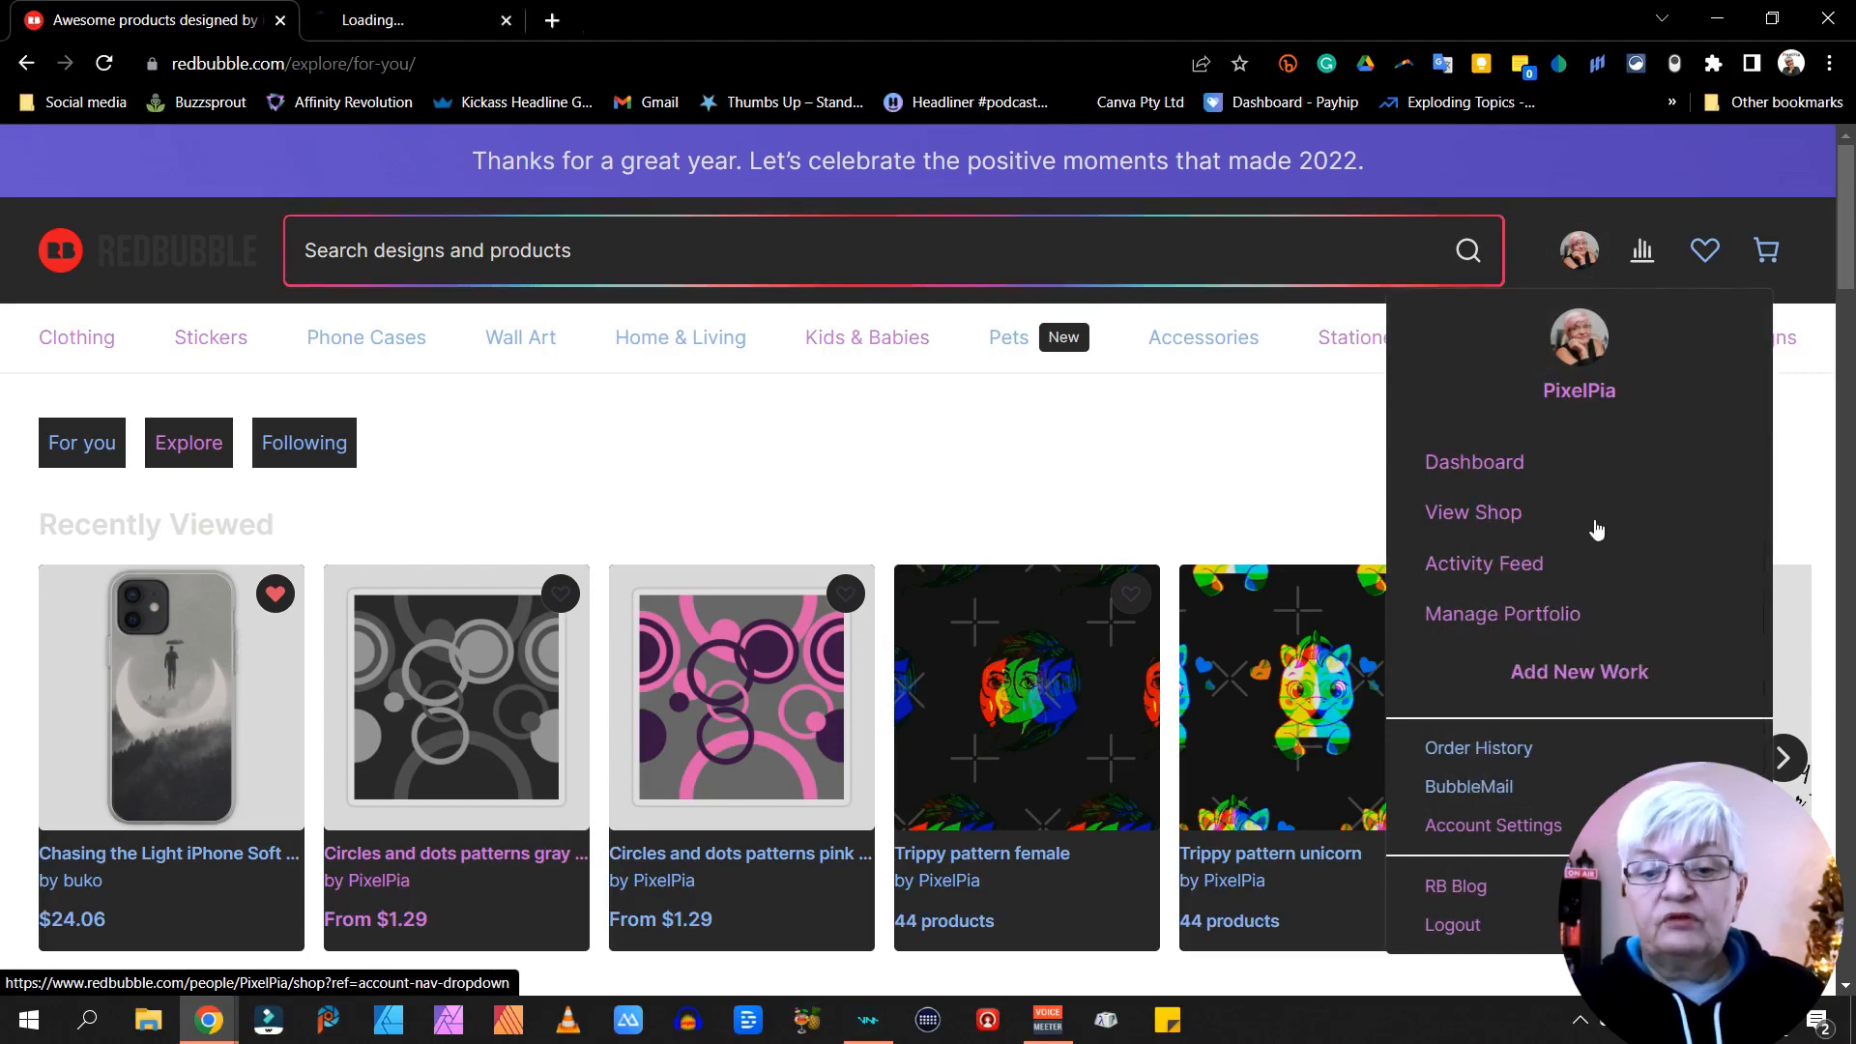
# Switch to the shop's browser tab, look over the storefront and view the artist profile
pyautogui.click(478, 17)
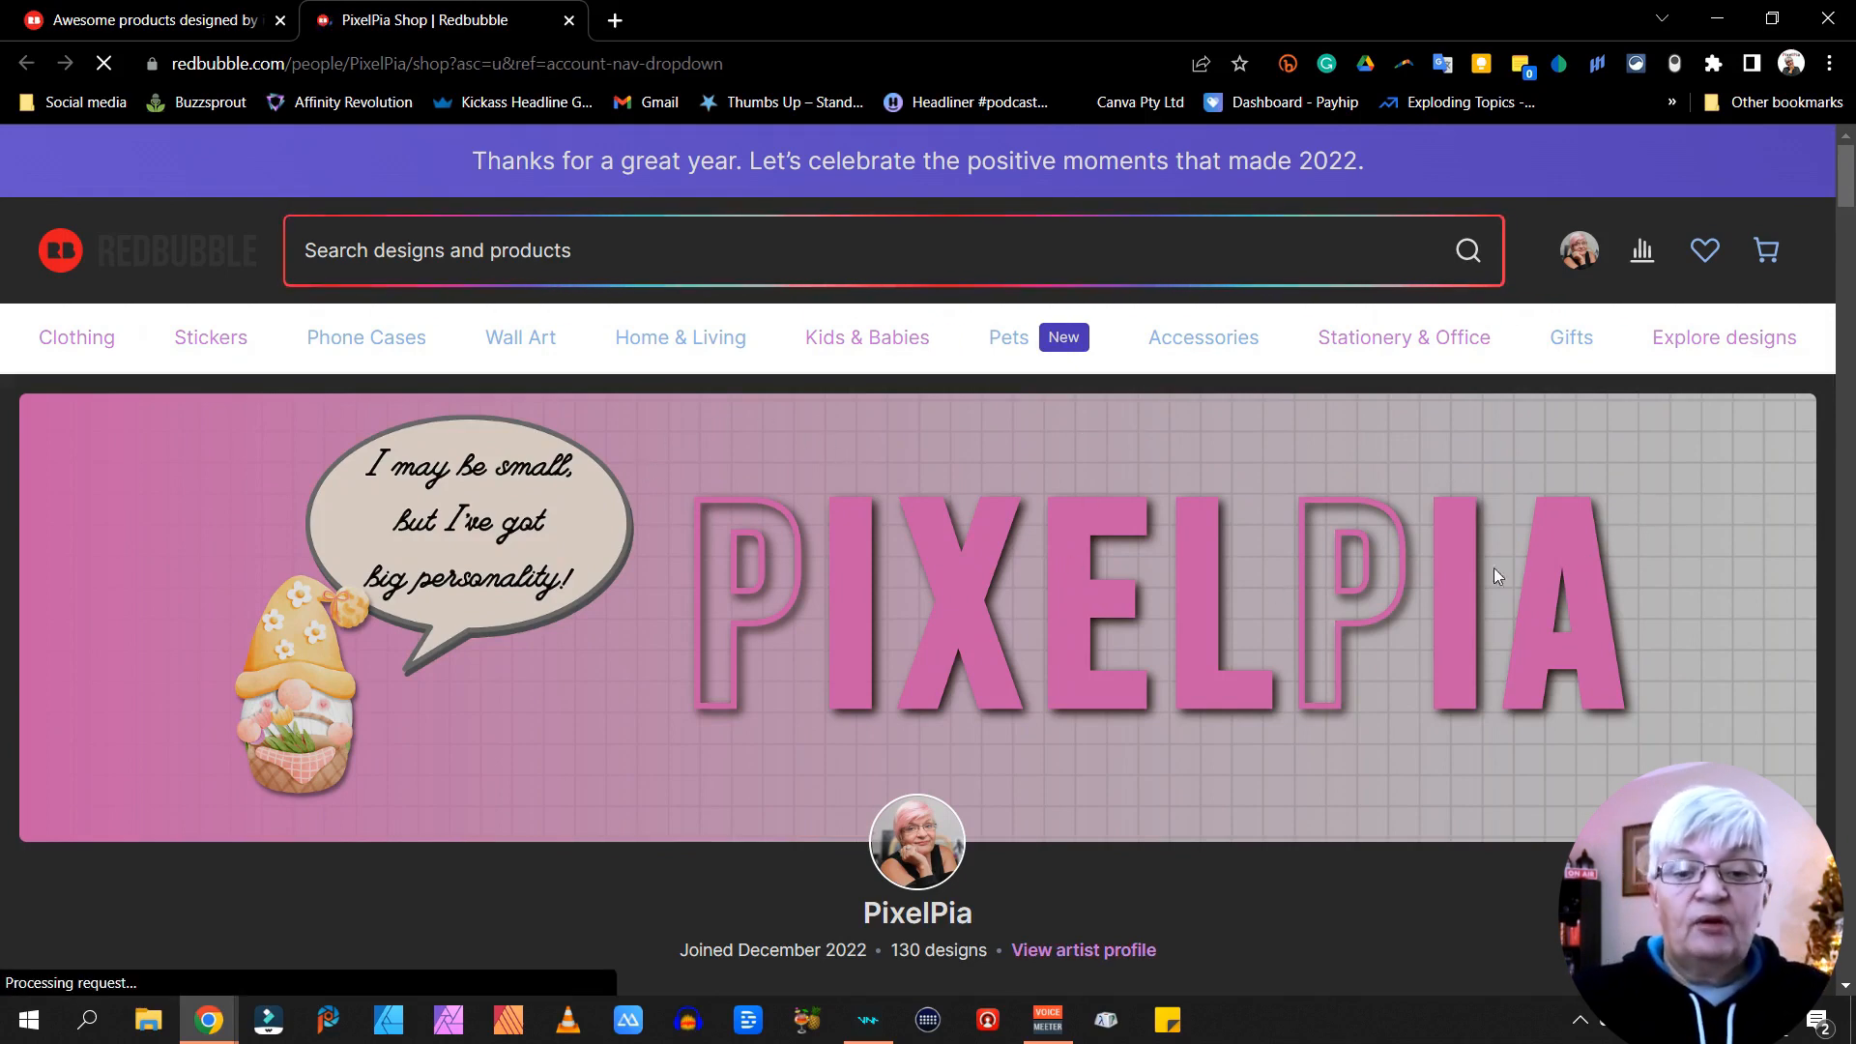
pyautogui.scroll(-5, 1324, 616)
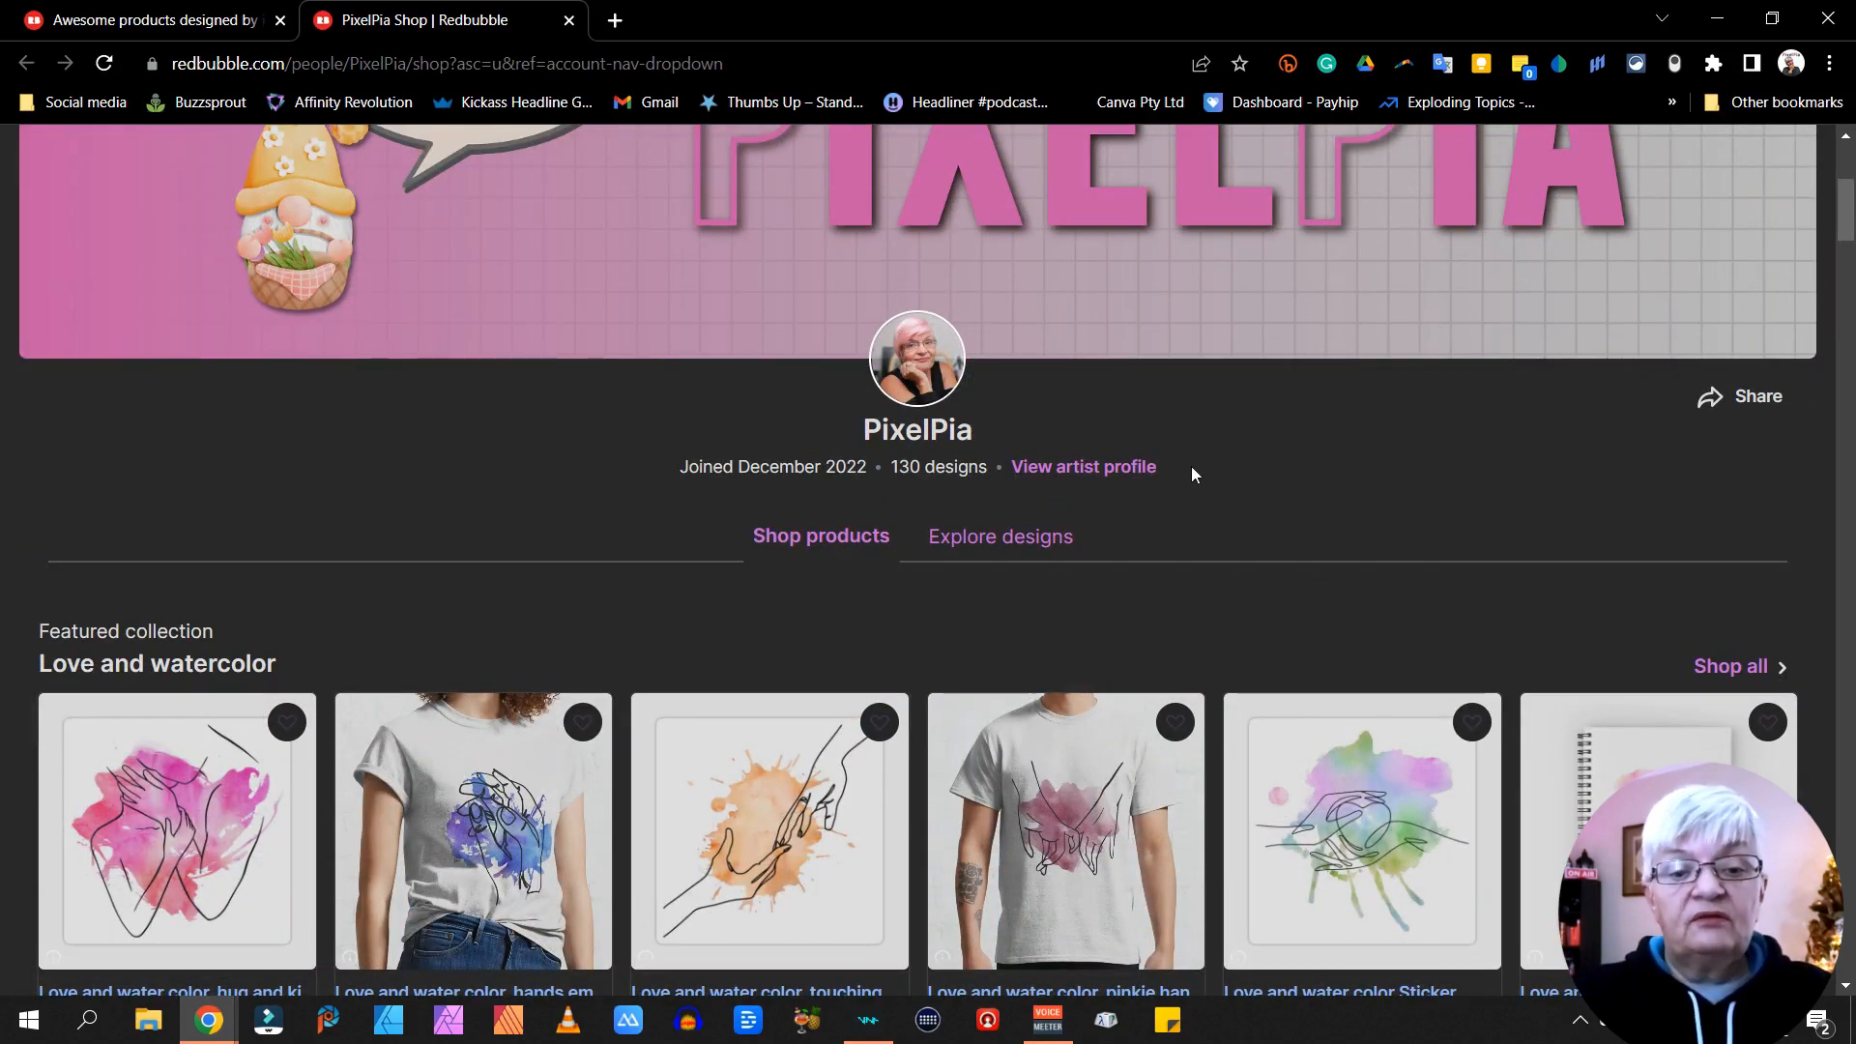
pyautogui.click(1090, 468)
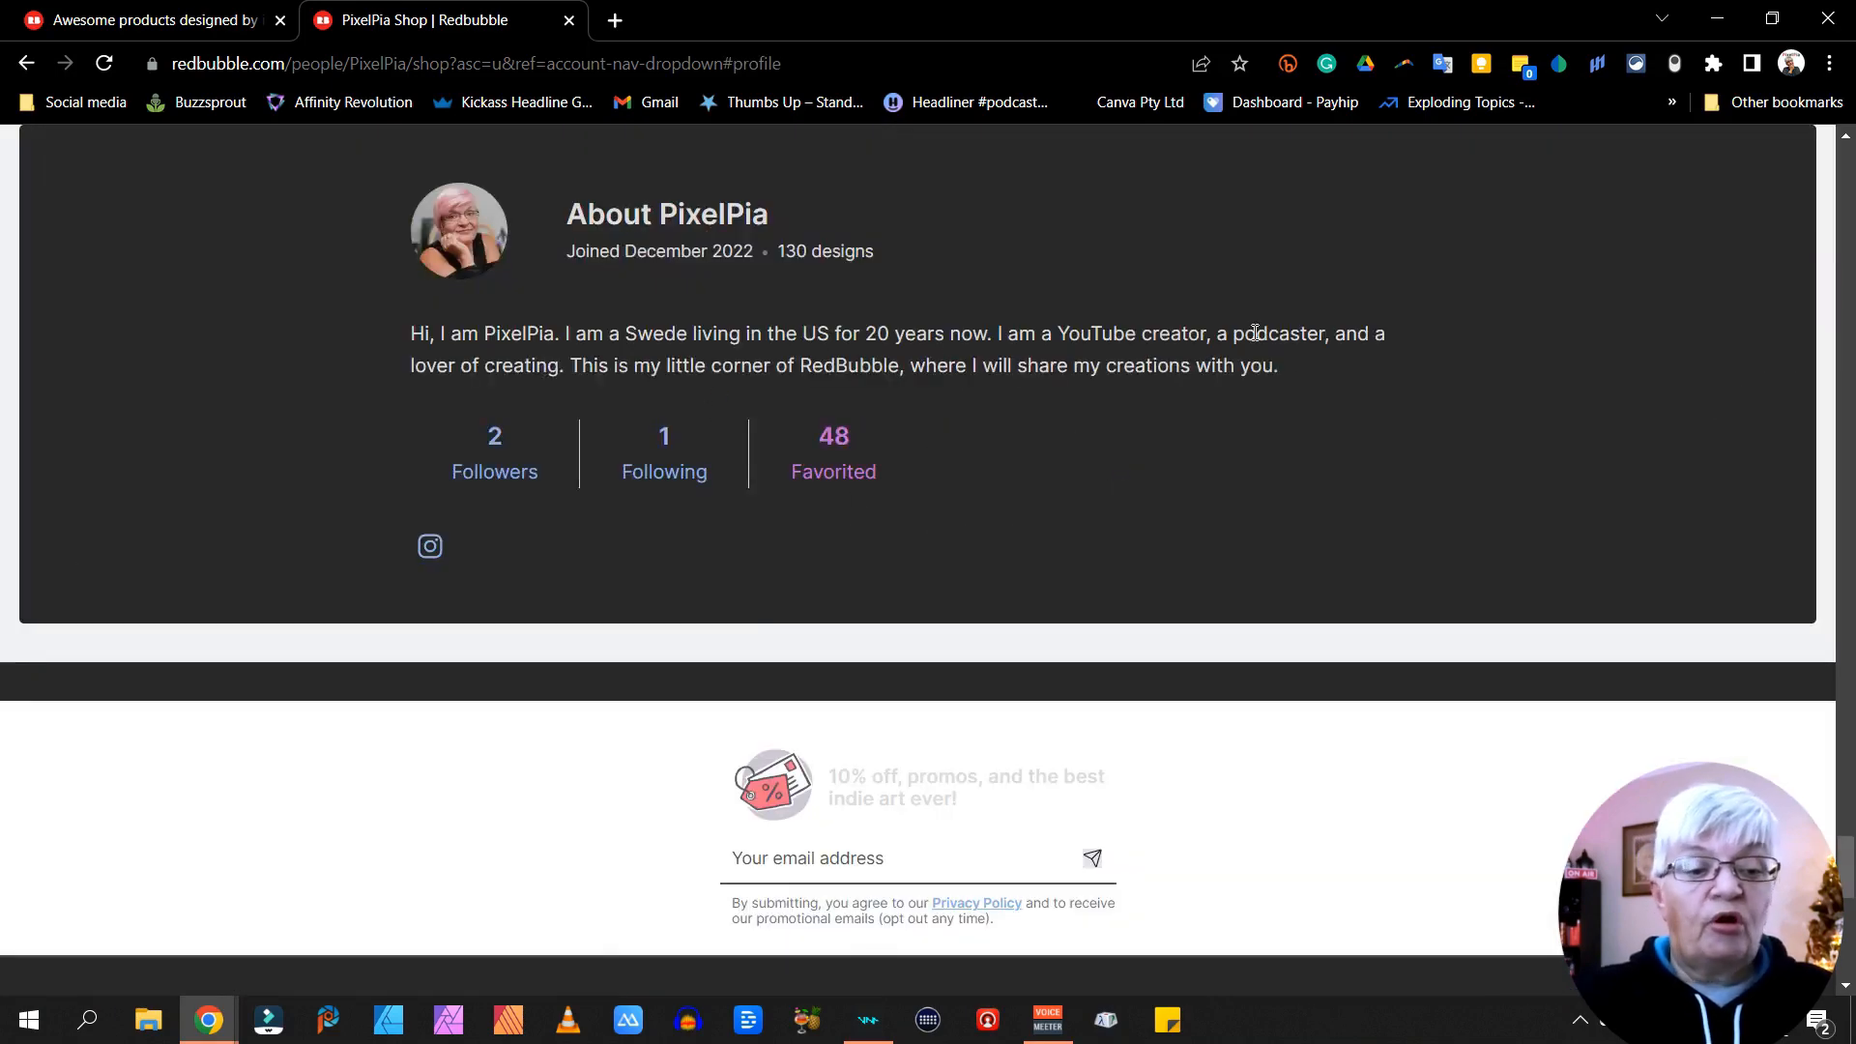
# Return to the For You page's browser tab and open the account's Manage Portfolio page
pyautogui.click(207, 21)
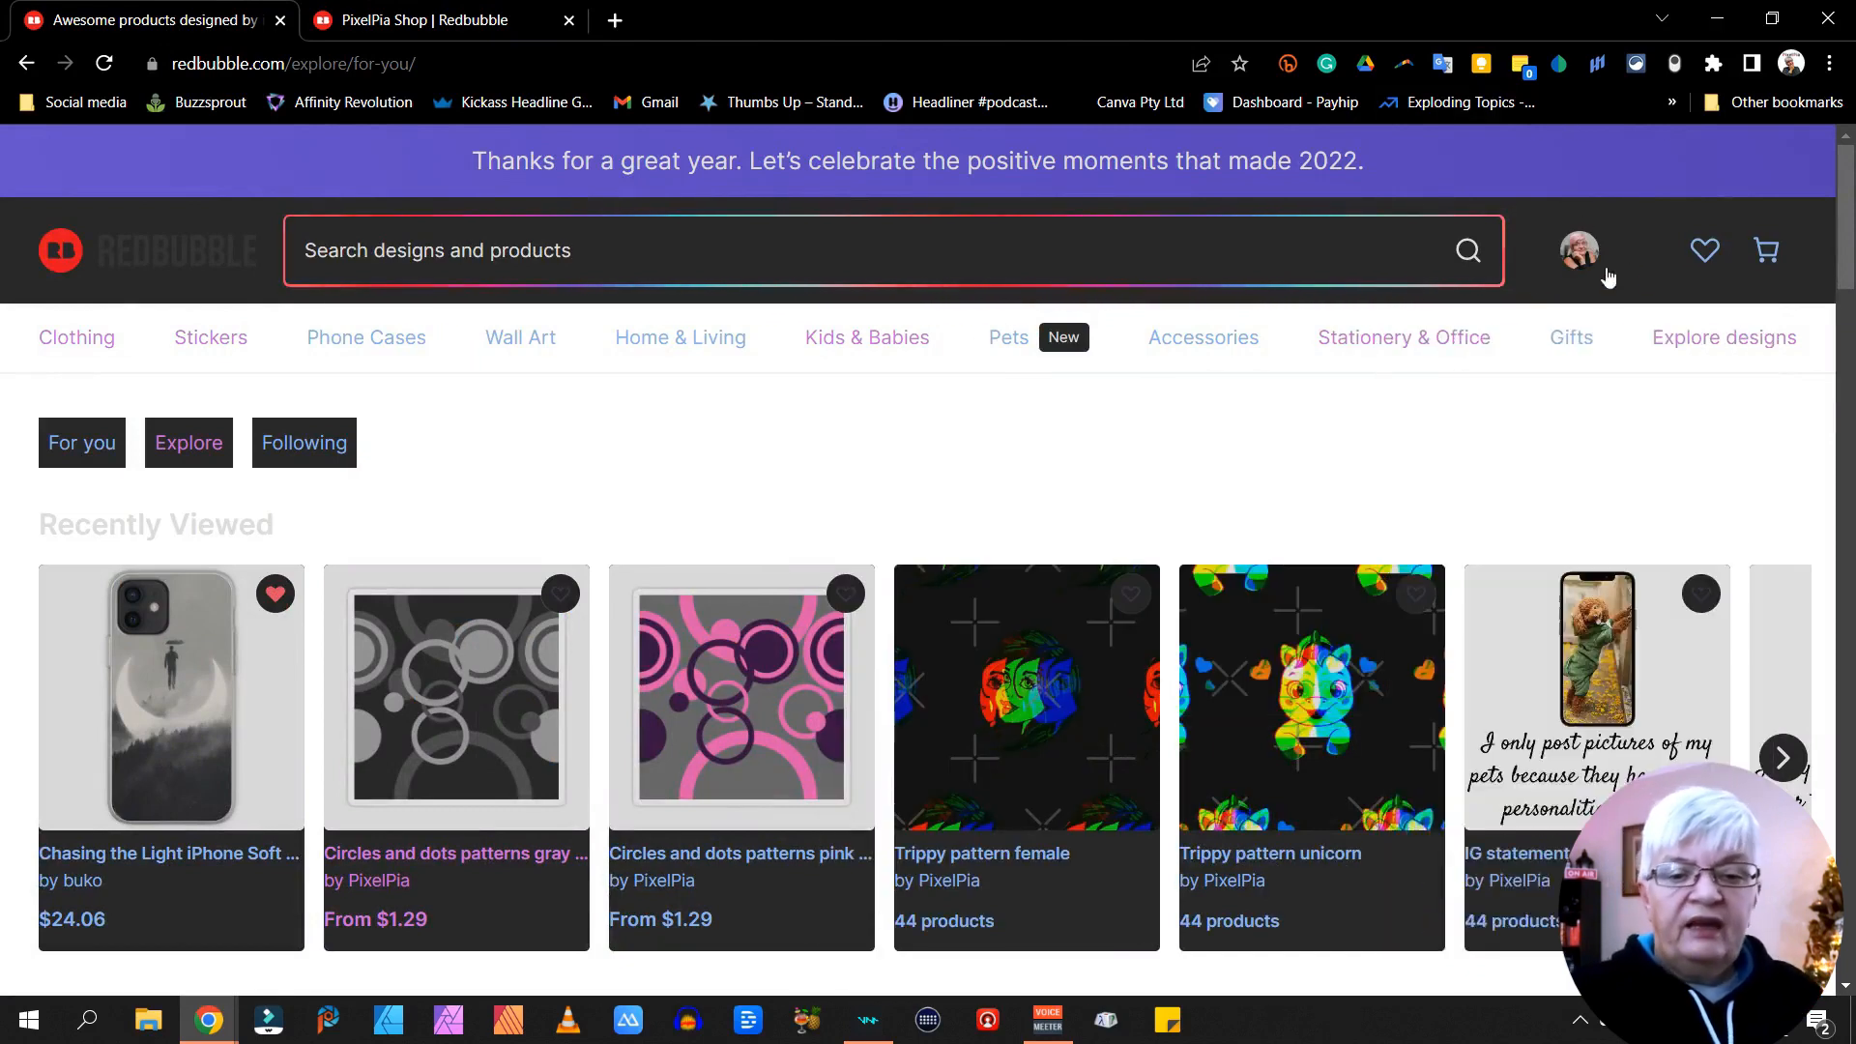
pyautogui.moveTo(1578, 252)
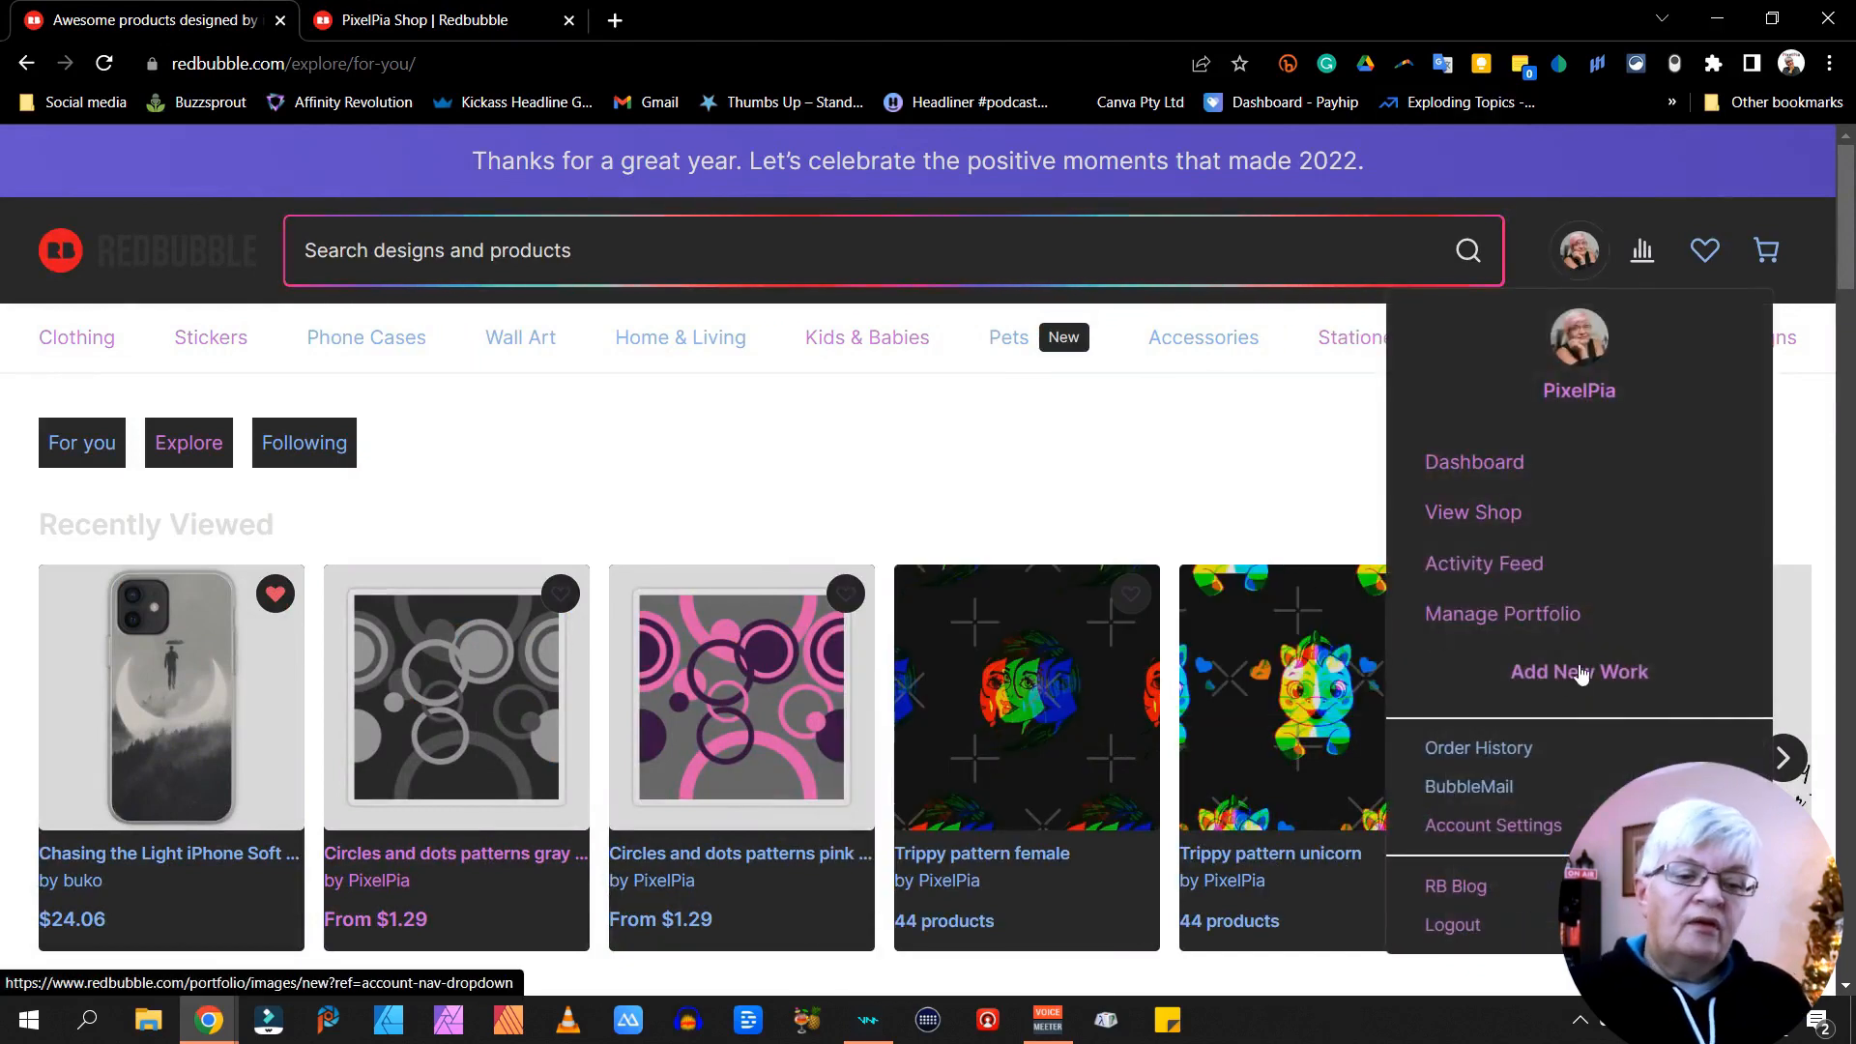
pyautogui.click(1534, 615)
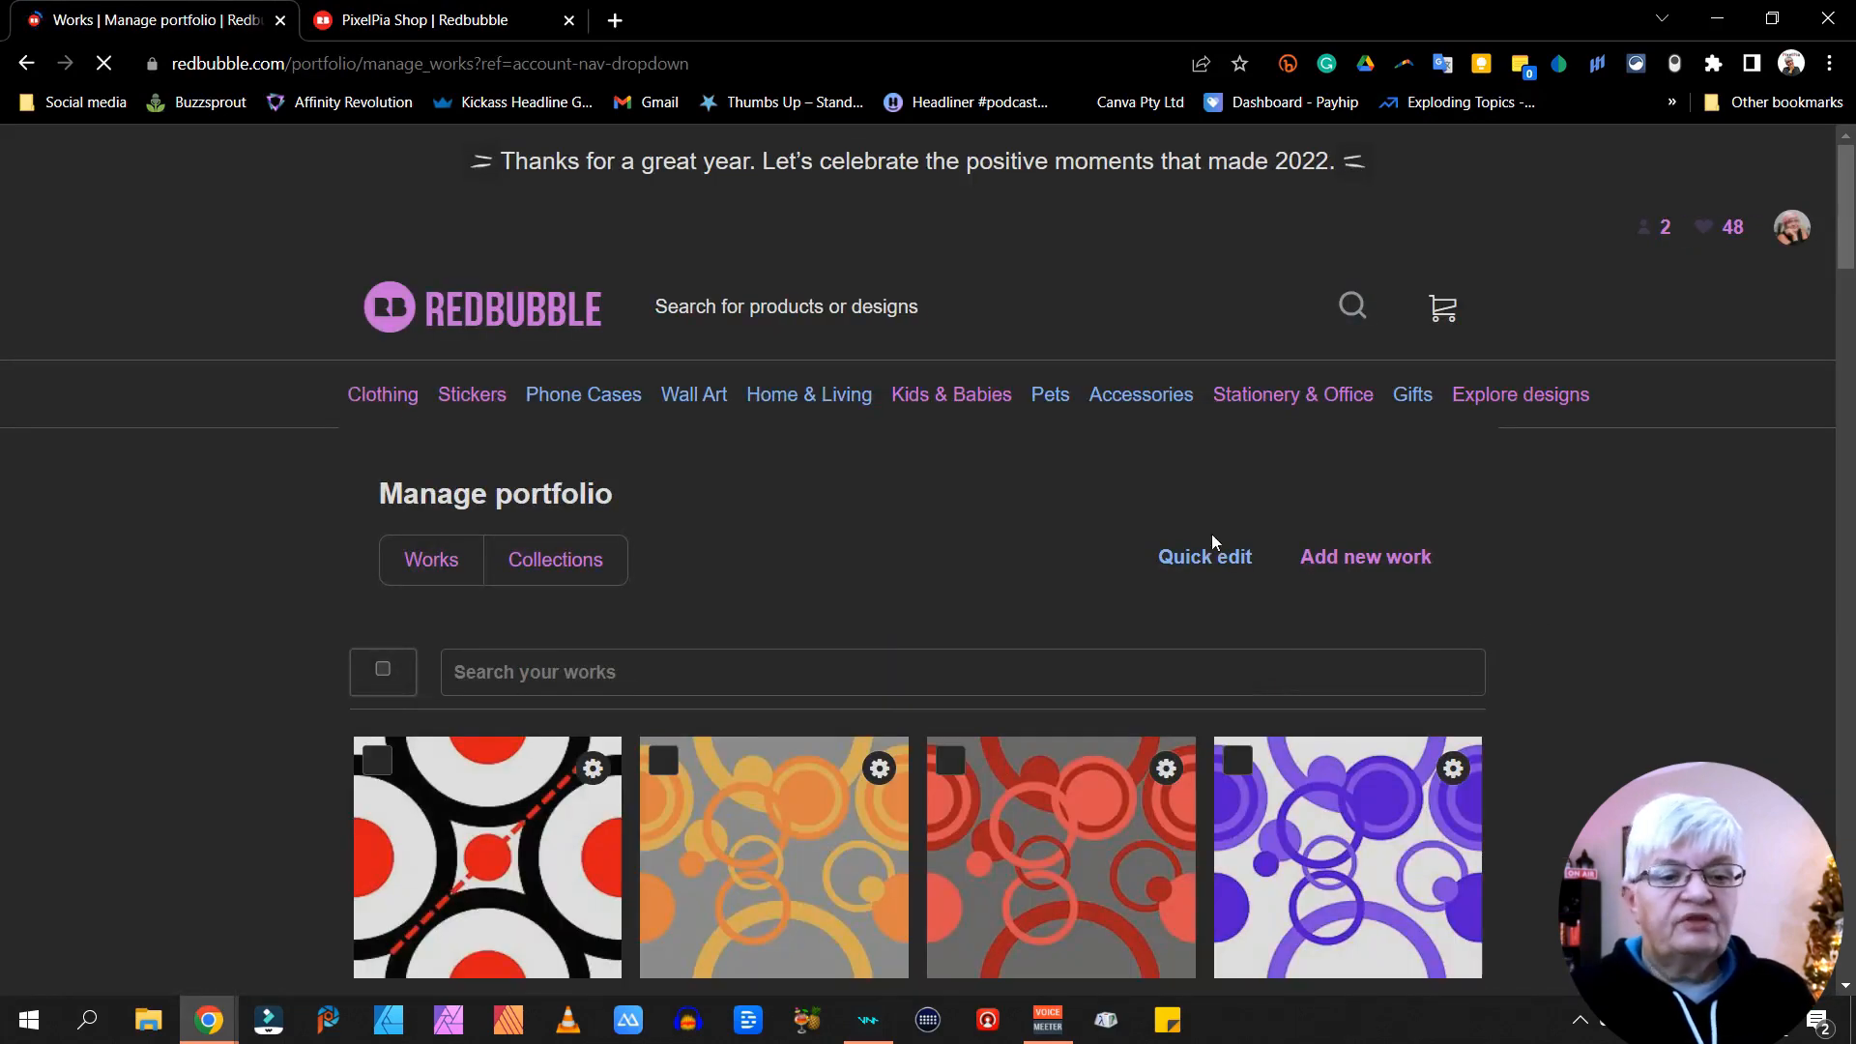
# Browse the portfolio works, open "Love and water color, touching" for editing and review its title, tags and description
pyautogui.scroll(-15, 1240, 420)
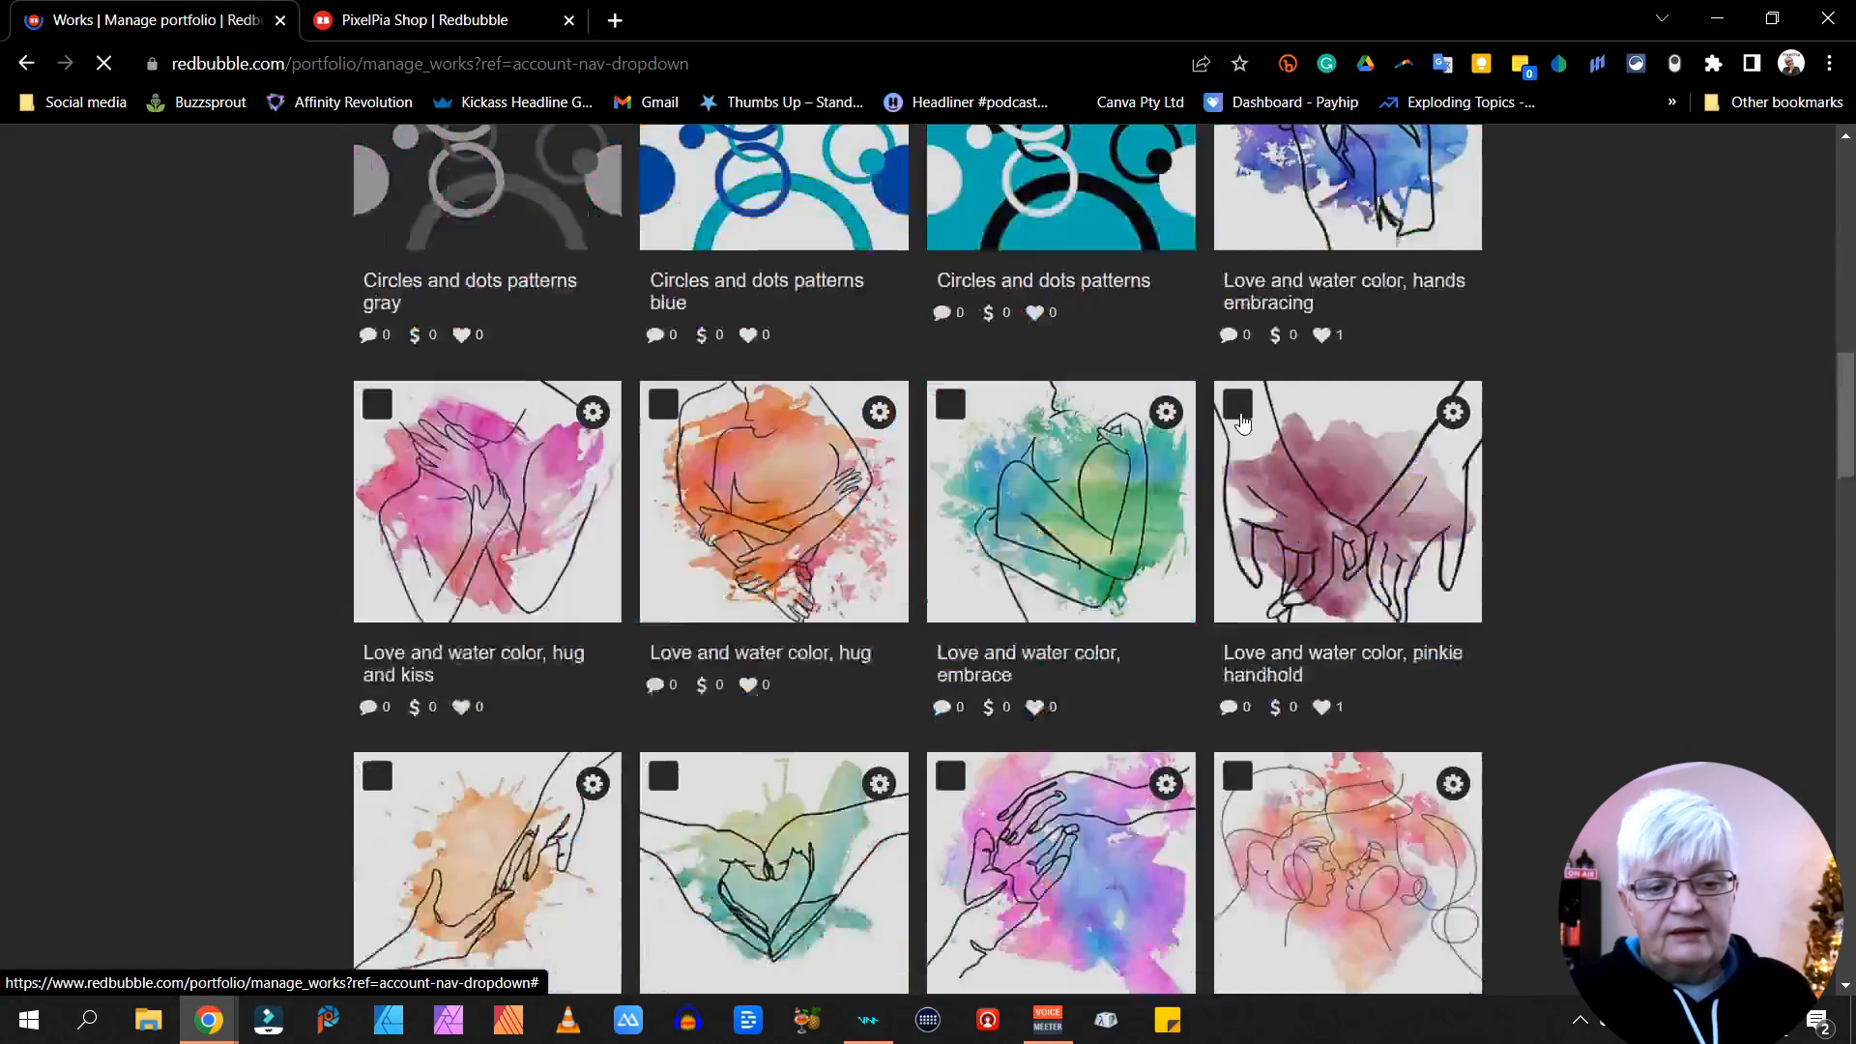
pyautogui.scroll(-20, 1242, 423)
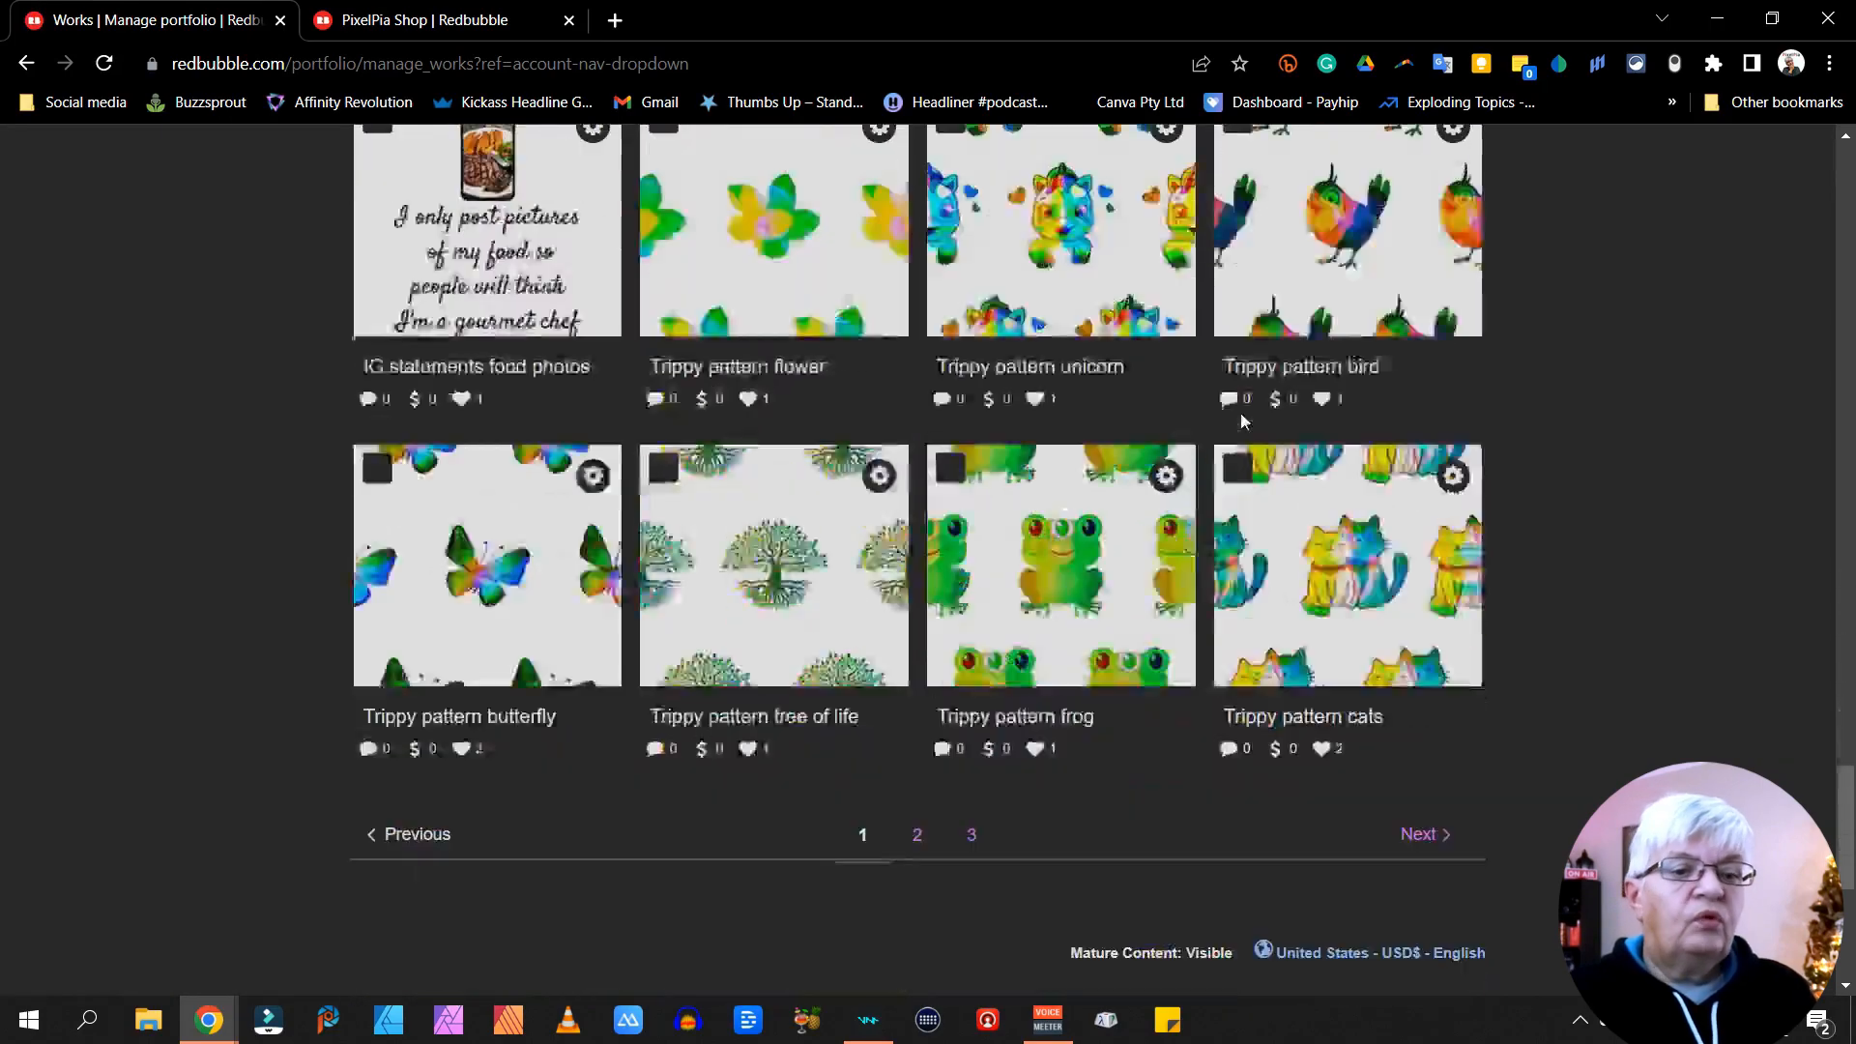
pyautogui.scroll(-5, 1240, 418)
pyautogui.scroll(10, 1240, 418)
pyautogui.click(439, 805)
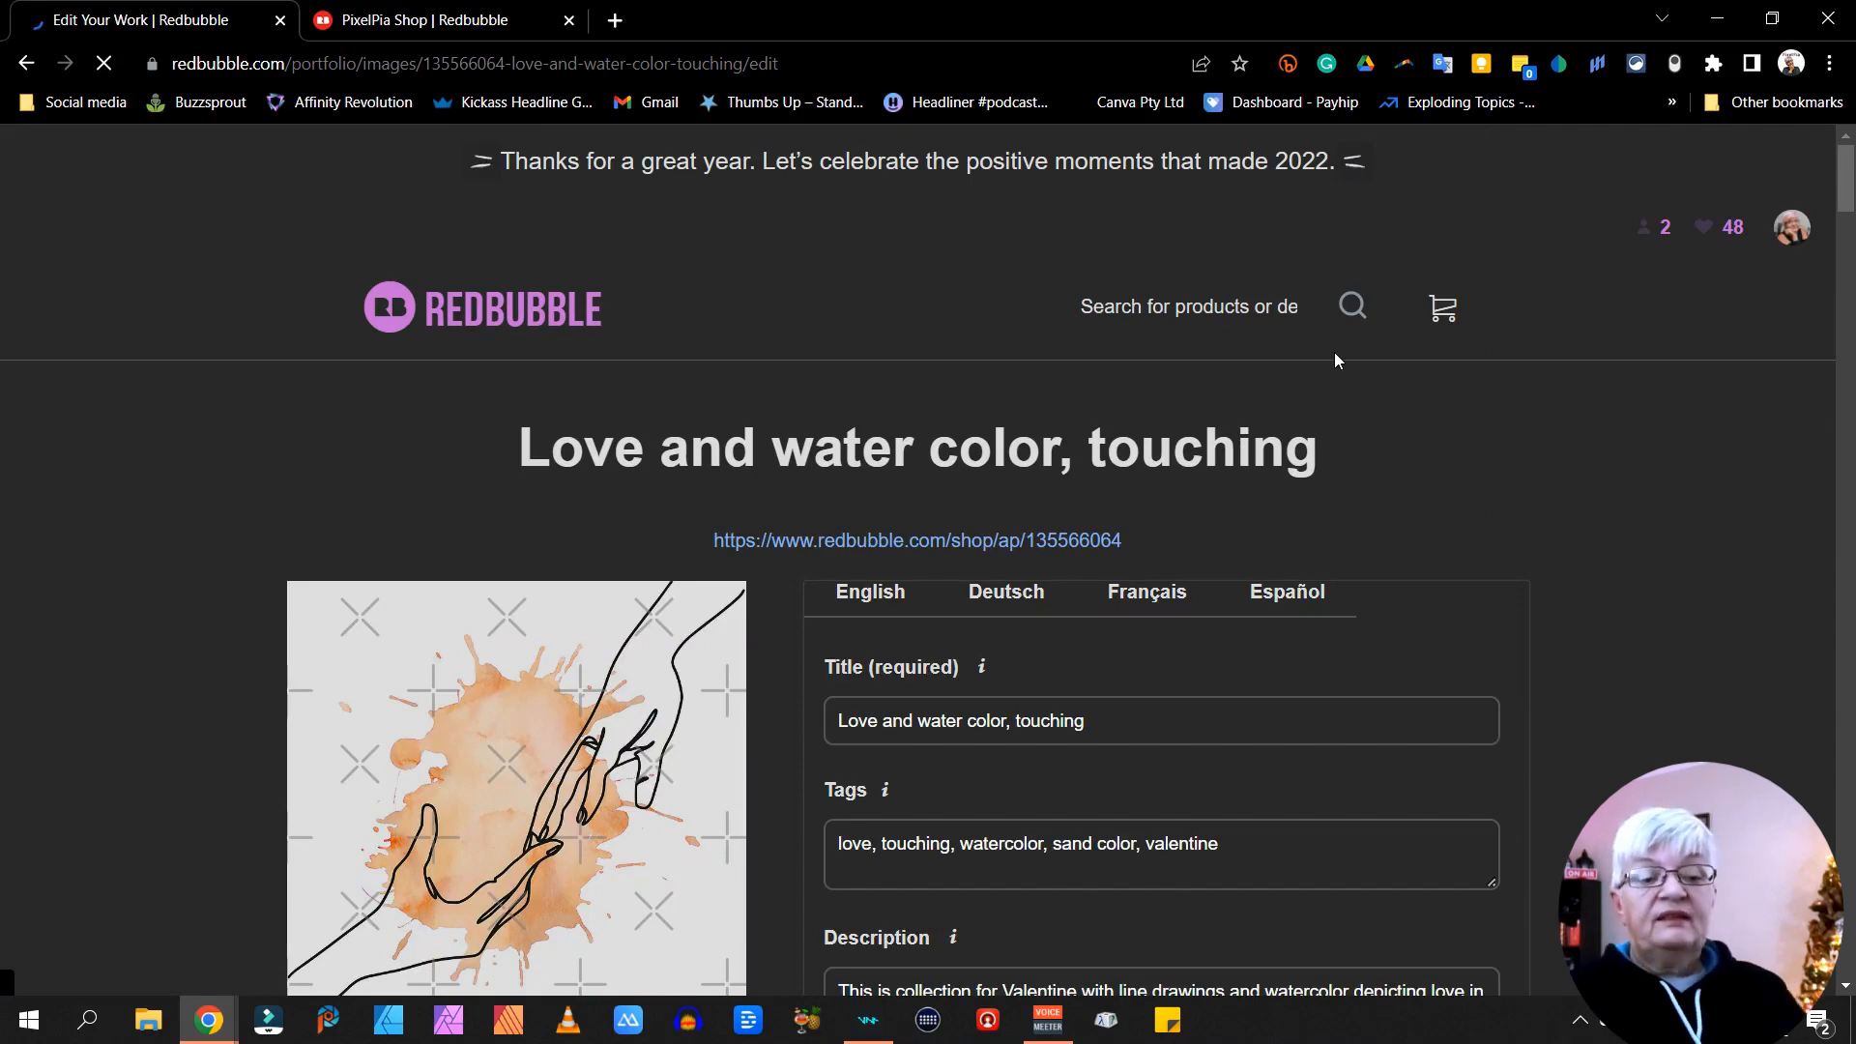
pyautogui.scroll(-5, 1668, 447)
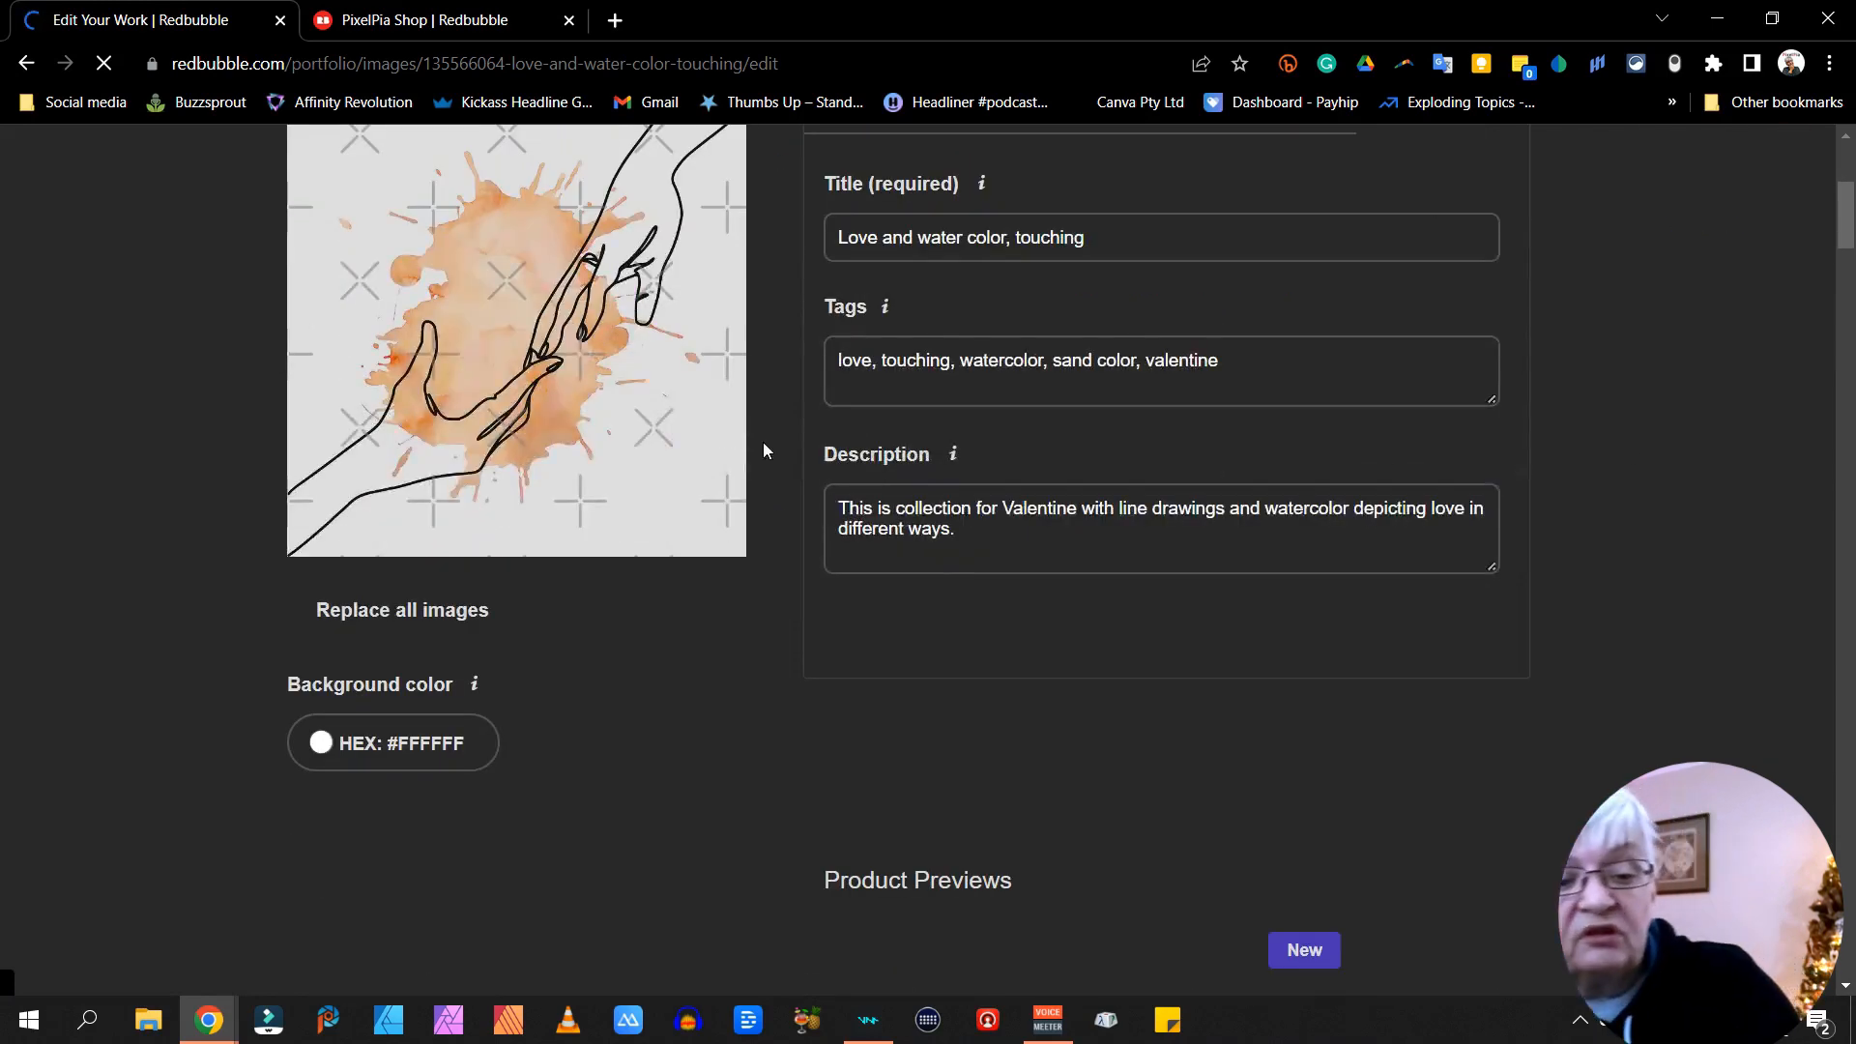
# Disable Standard Print Clothing in the work's product previews and enable it again
pyautogui.scroll(-6, 377, 287)
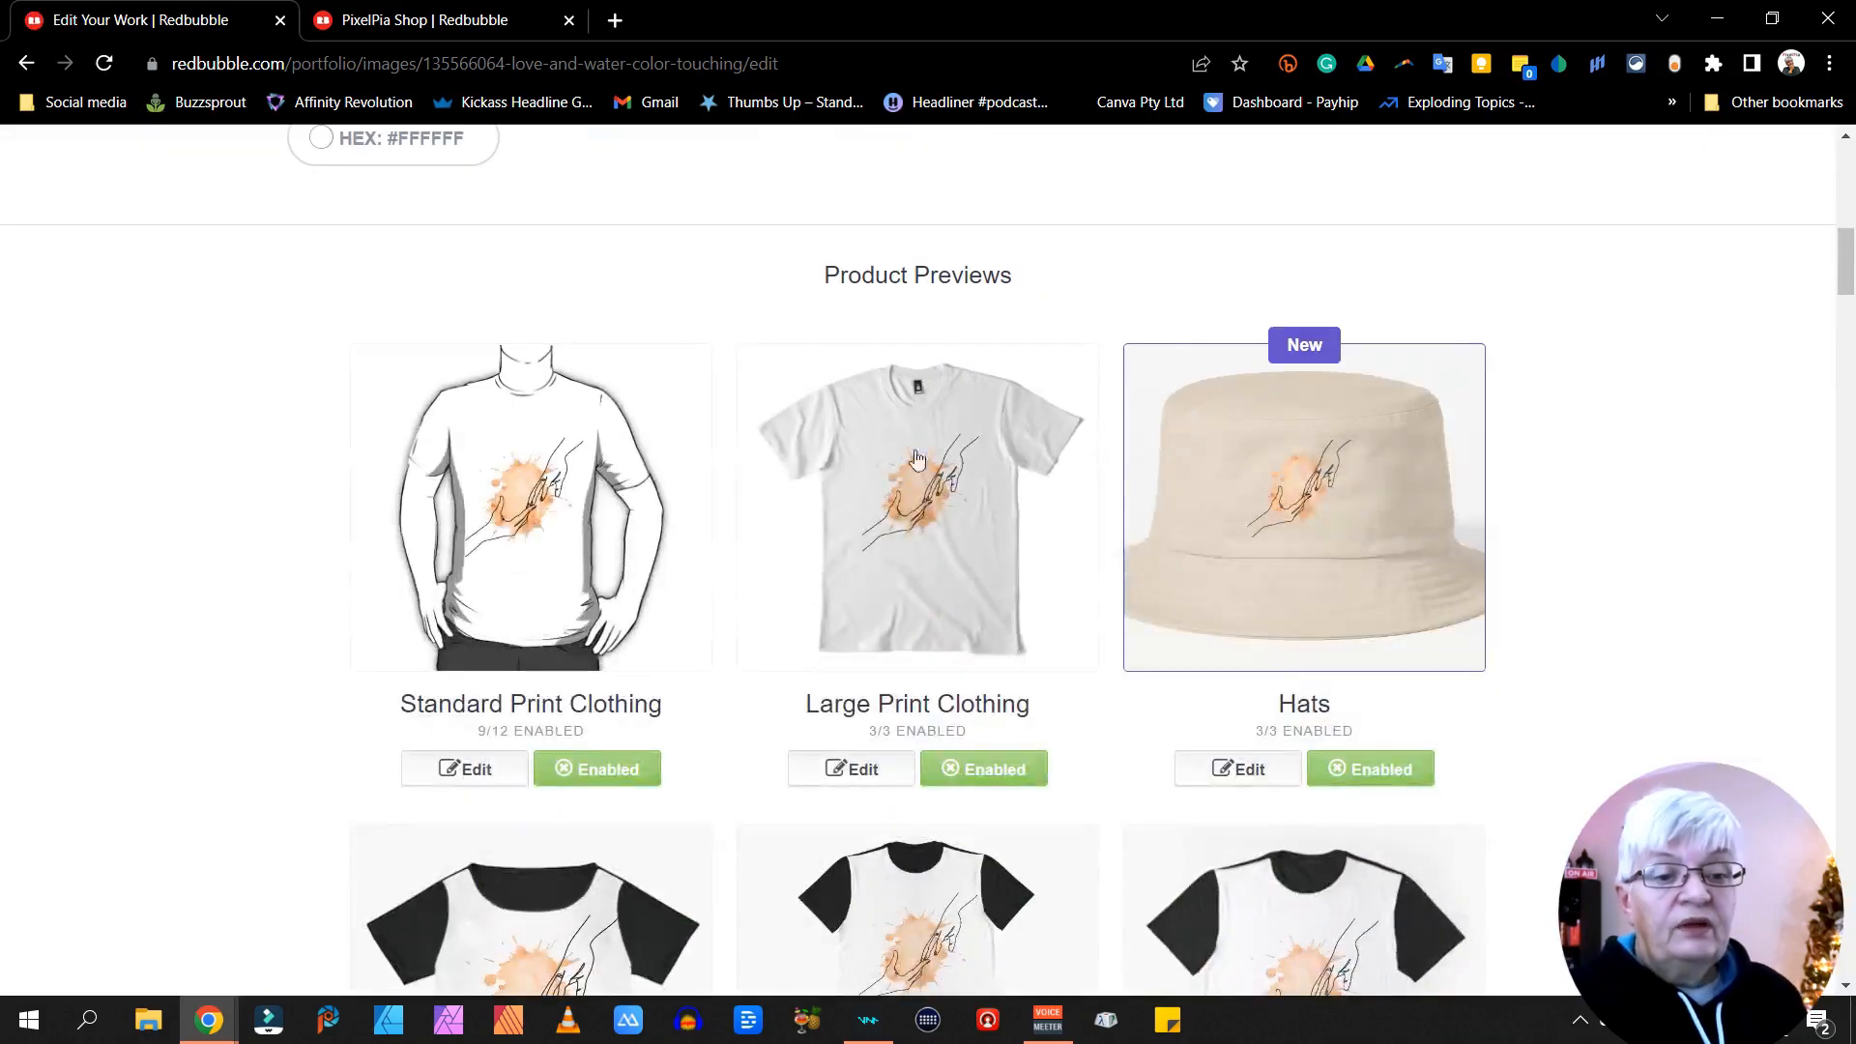
pyautogui.scroll(5, 774, 330)
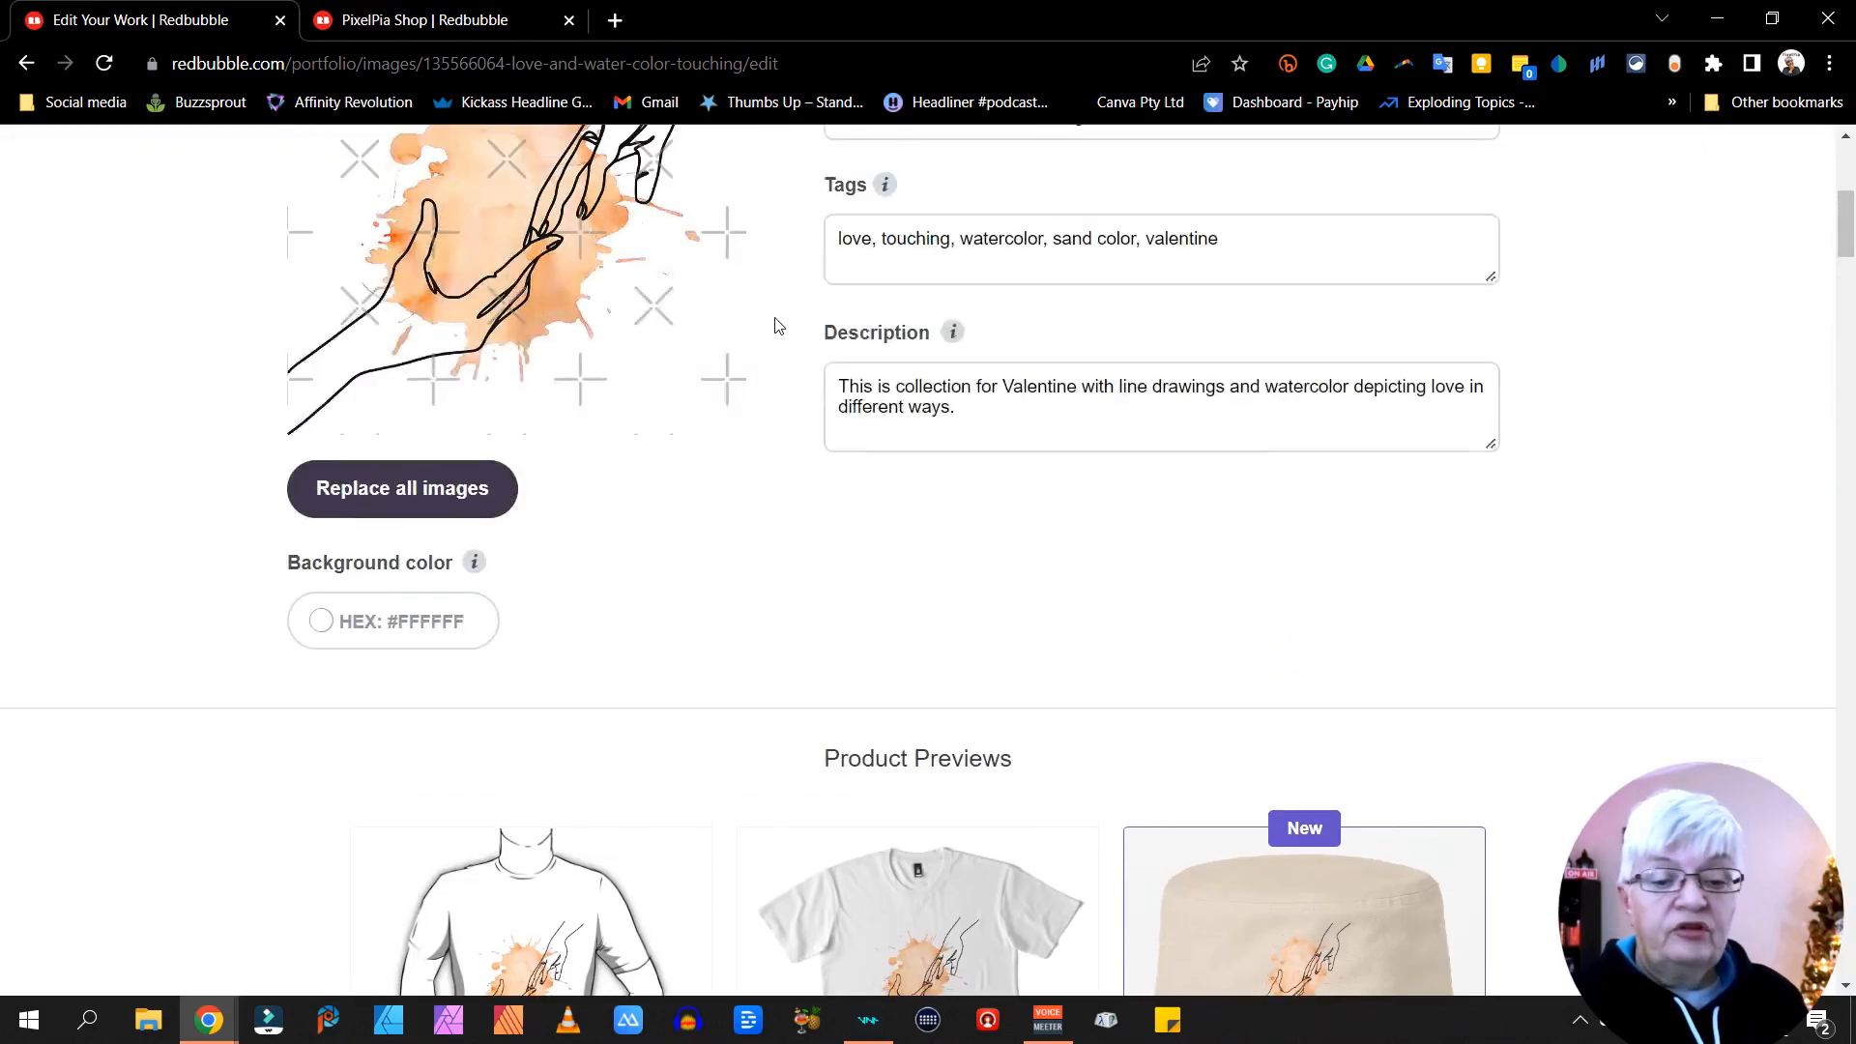
pyautogui.scroll(-6, 683, 331)
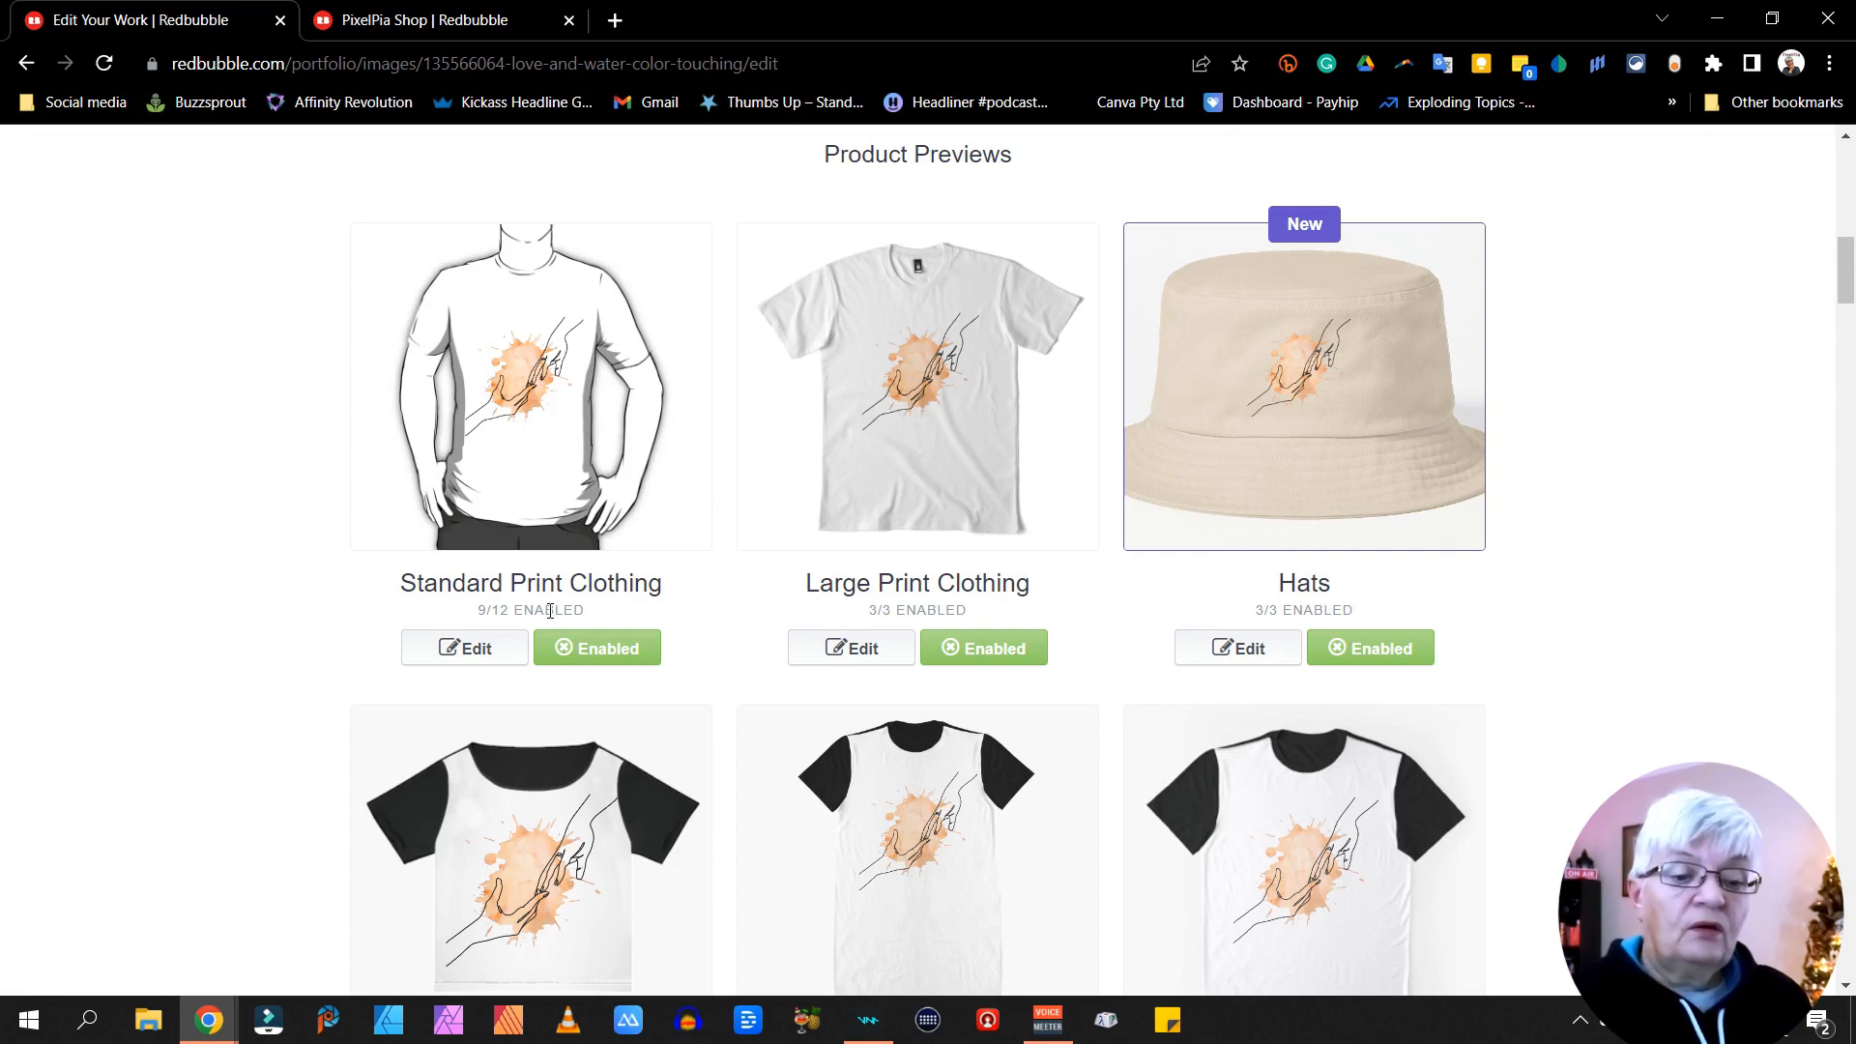
pyautogui.click(603, 655)
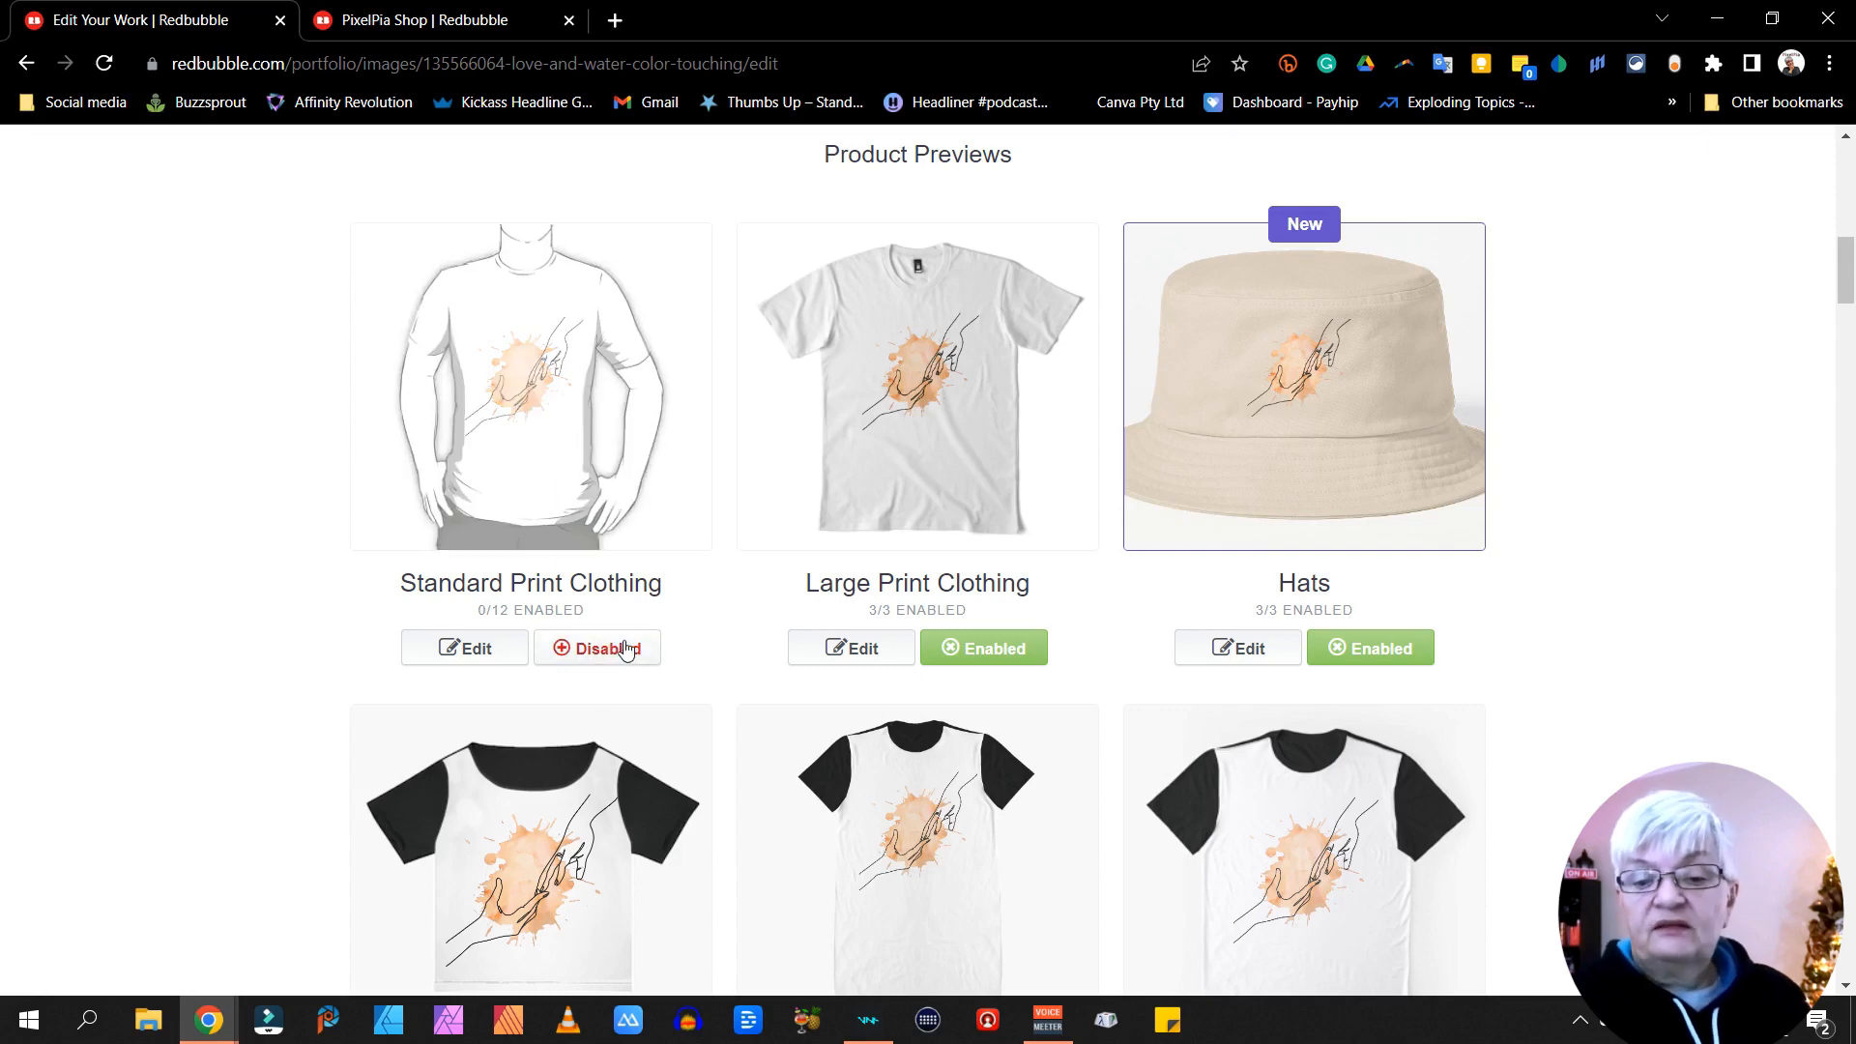
pyautogui.click(625, 649)
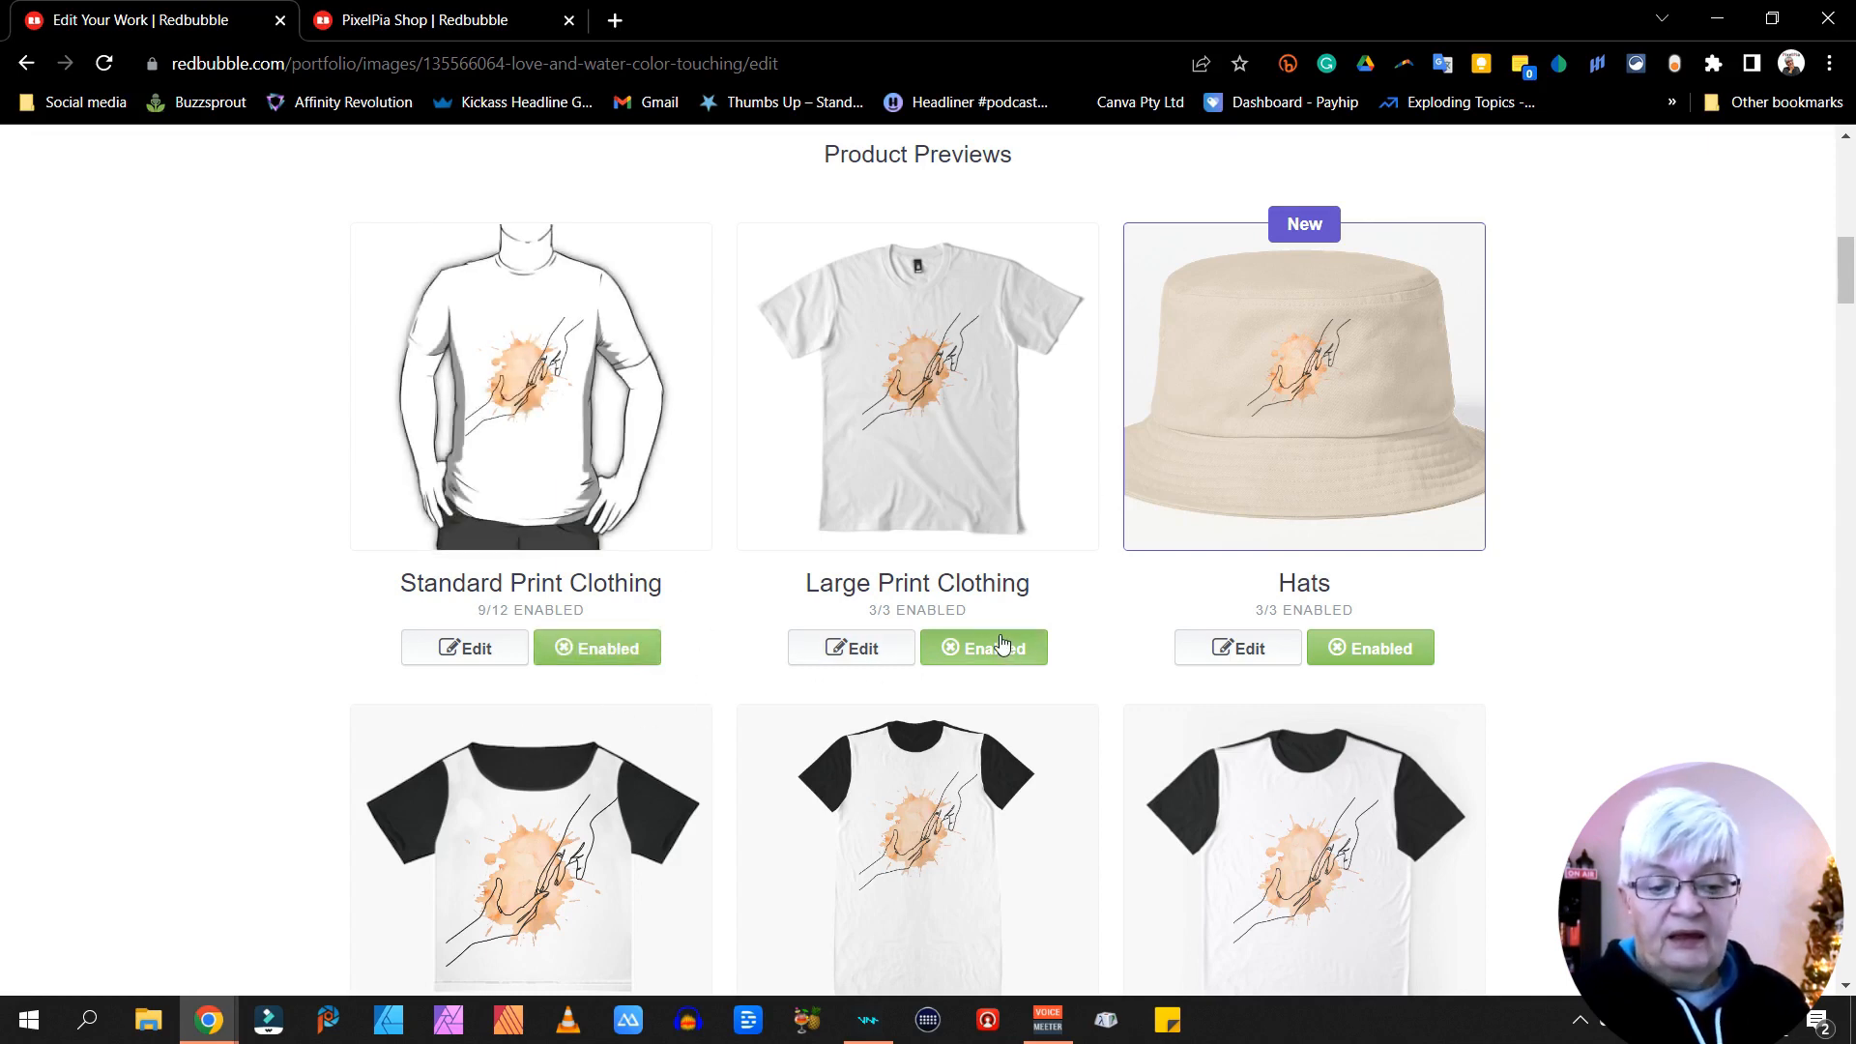
# Look over the clothing, accessory and home product previews and check which ones are enabled
pyautogui.scroll(-2, 1489, 615)
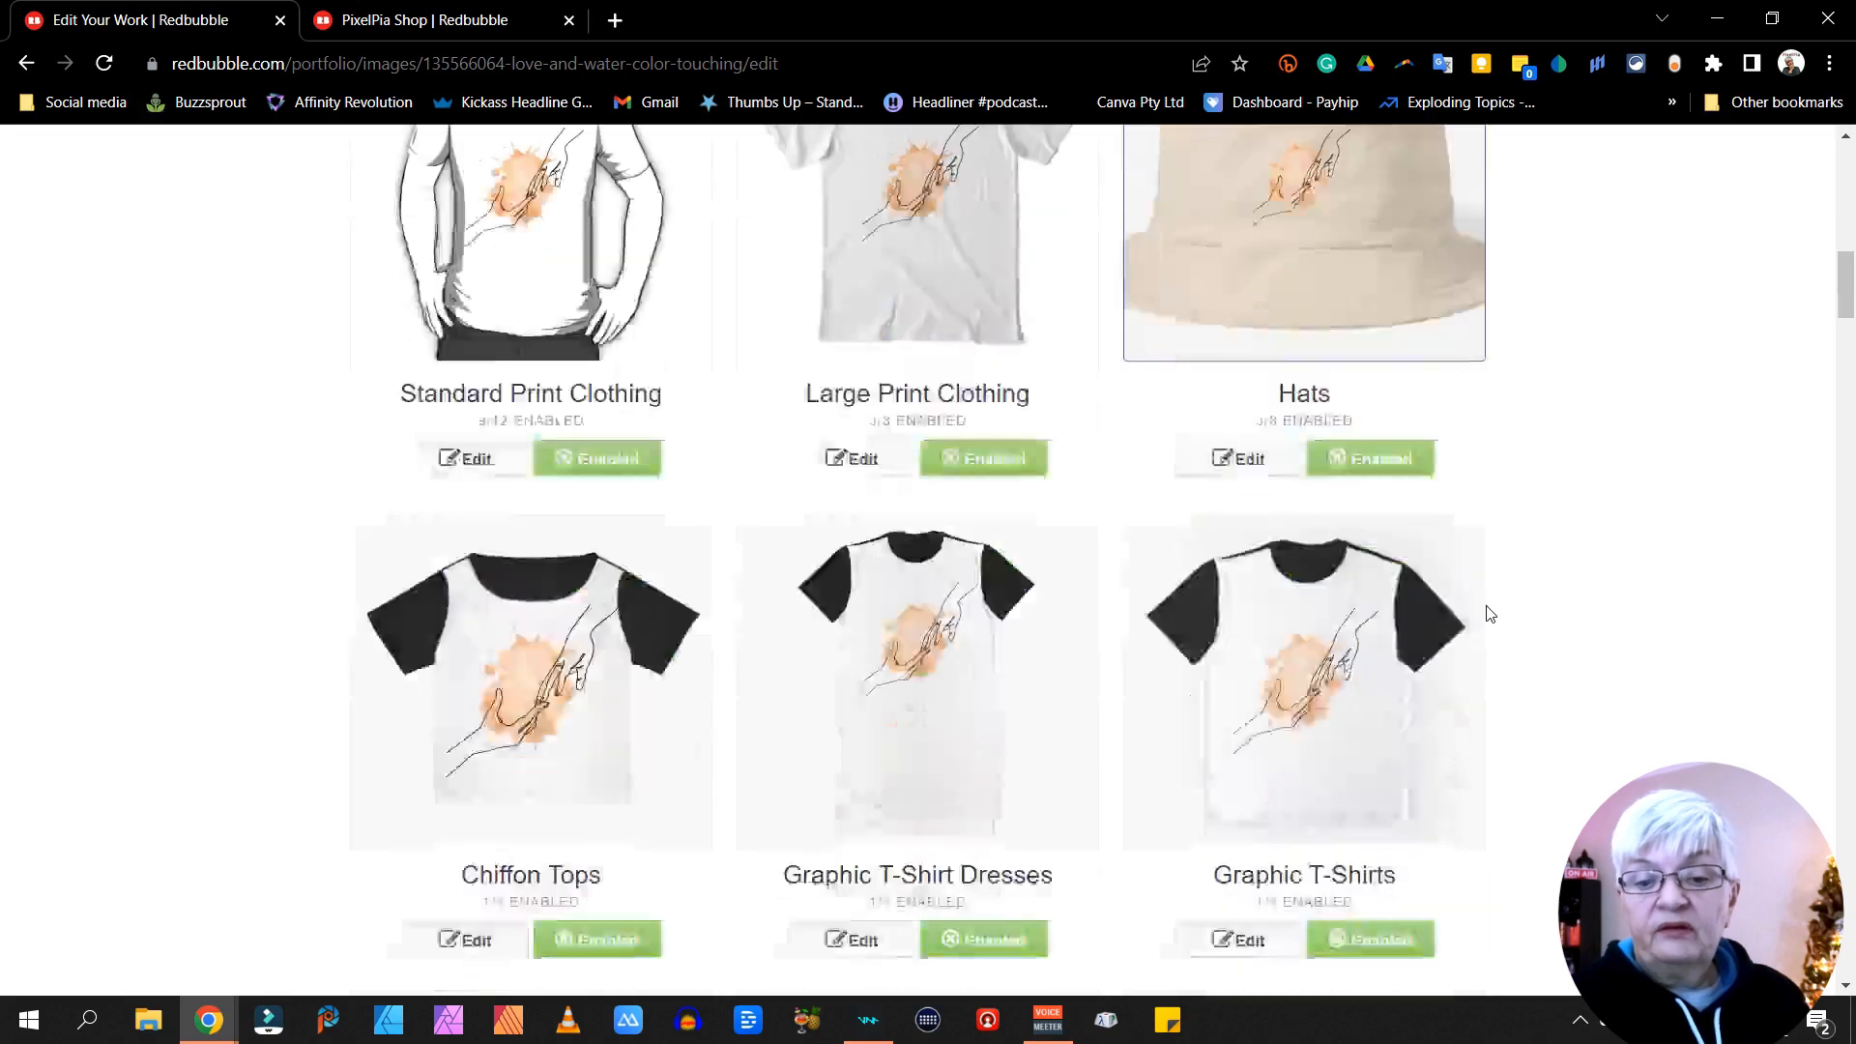
pyautogui.scroll(-3, 1490, 615)
pyautogui.scroll(-10, 770, 684)
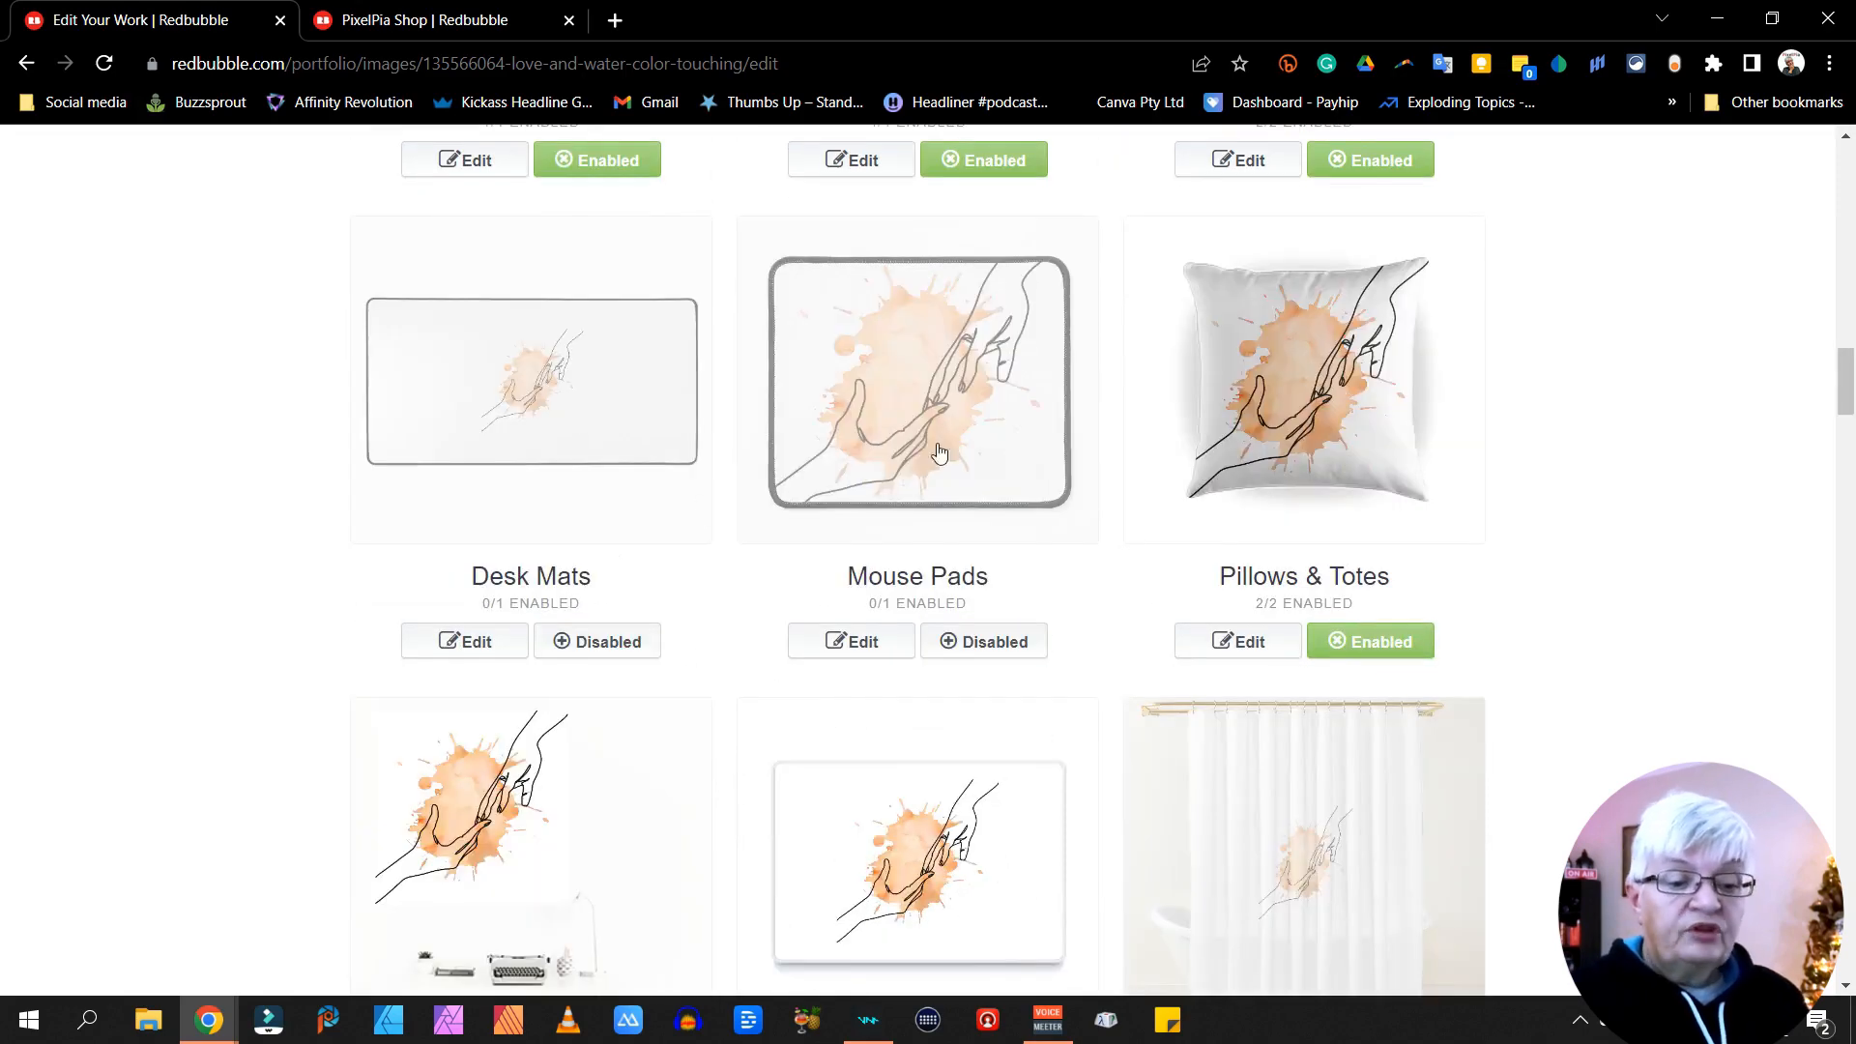
pyautogui.scroll(-4, 1012, 444)
pyautogui.scroll(15, 1225, 440)
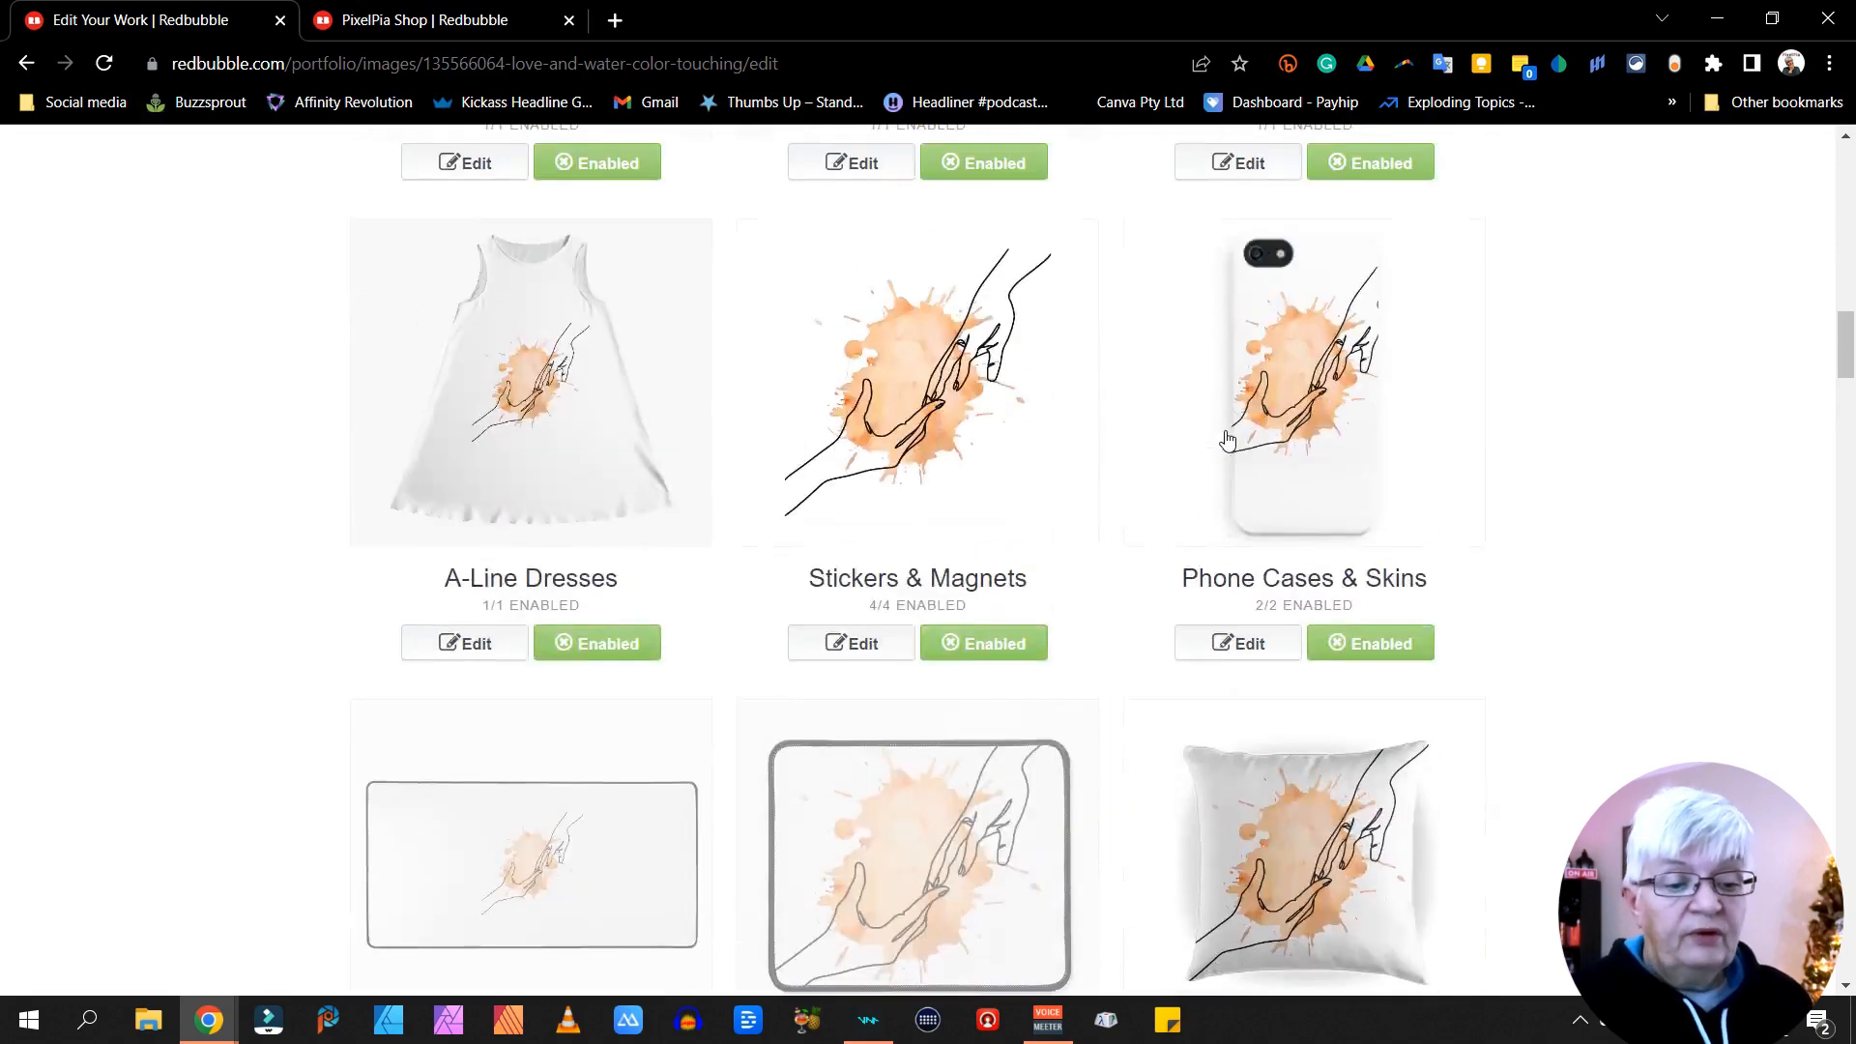
# Open Standard Print Clothing for editing and move the design slightly up on the front of the Essential T-Shirt
pyautogui.scroll(4, 1225, 440)
pyautogui.scroll(-4, 1226, 440)
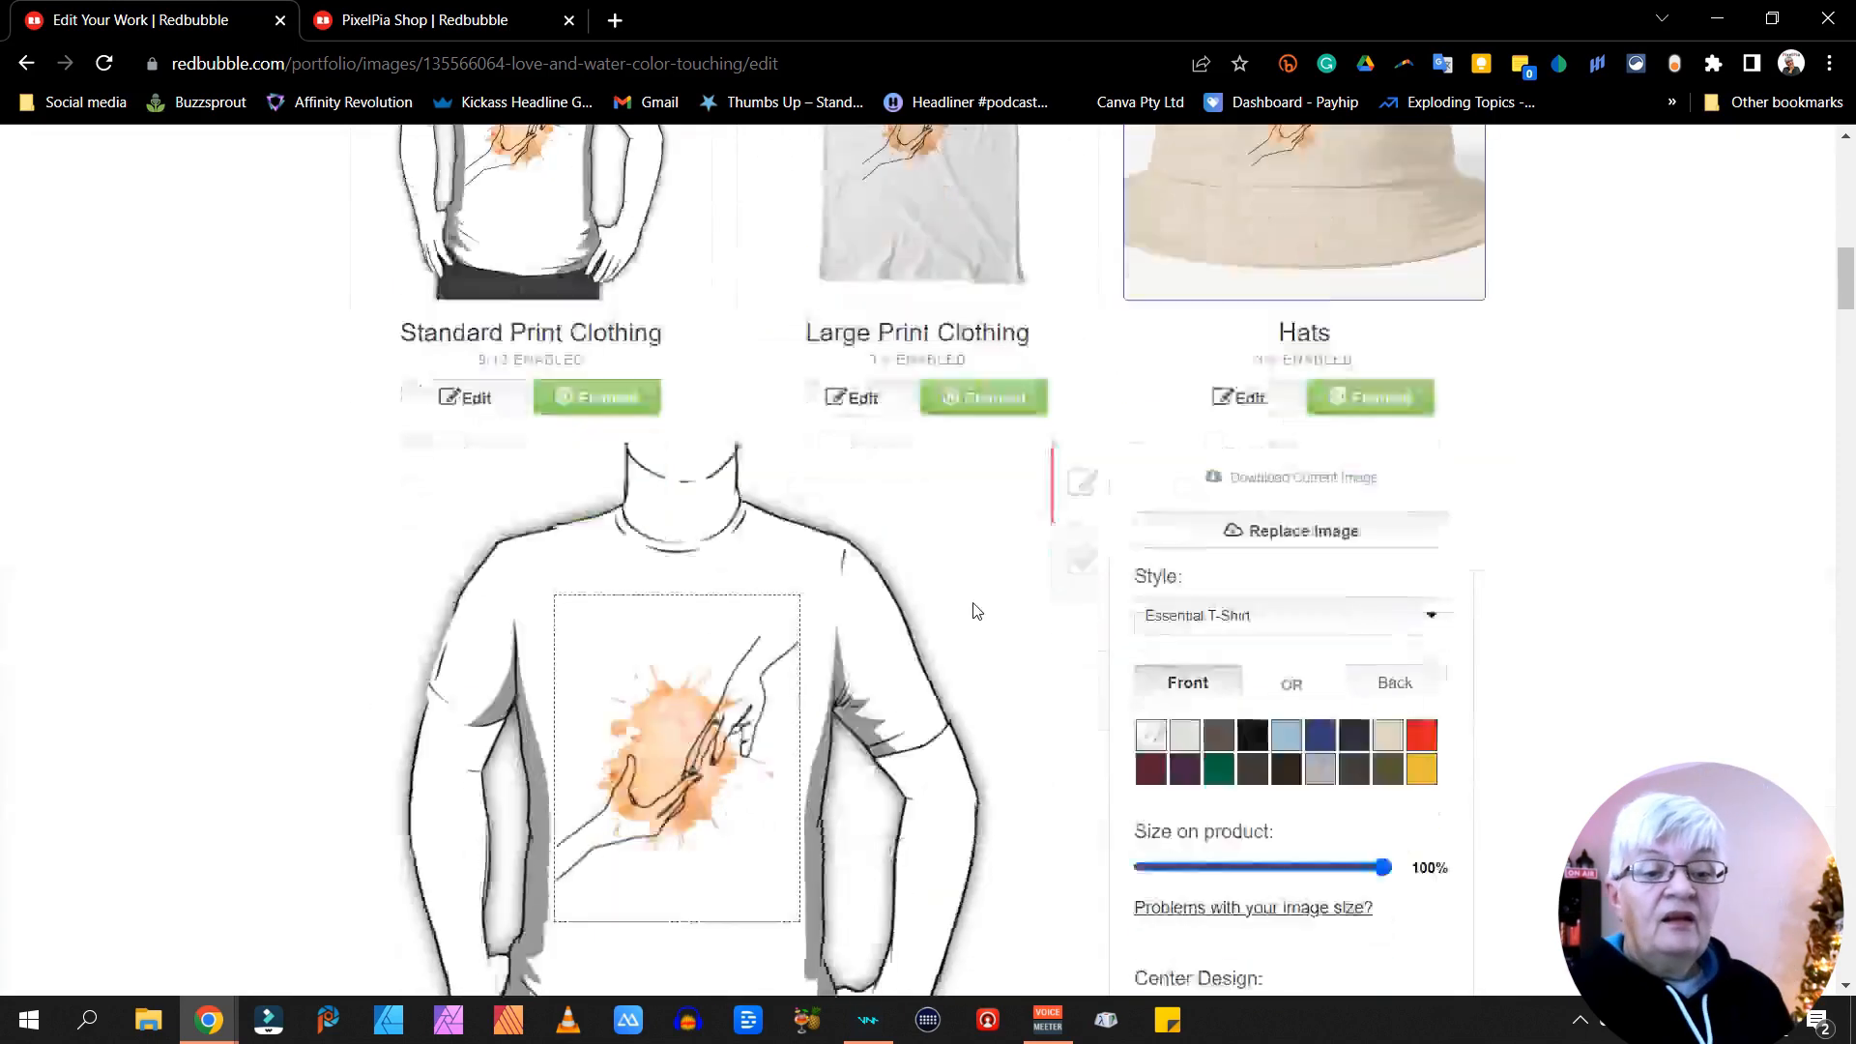
pyautogui.scroll(-2, 975, 610)
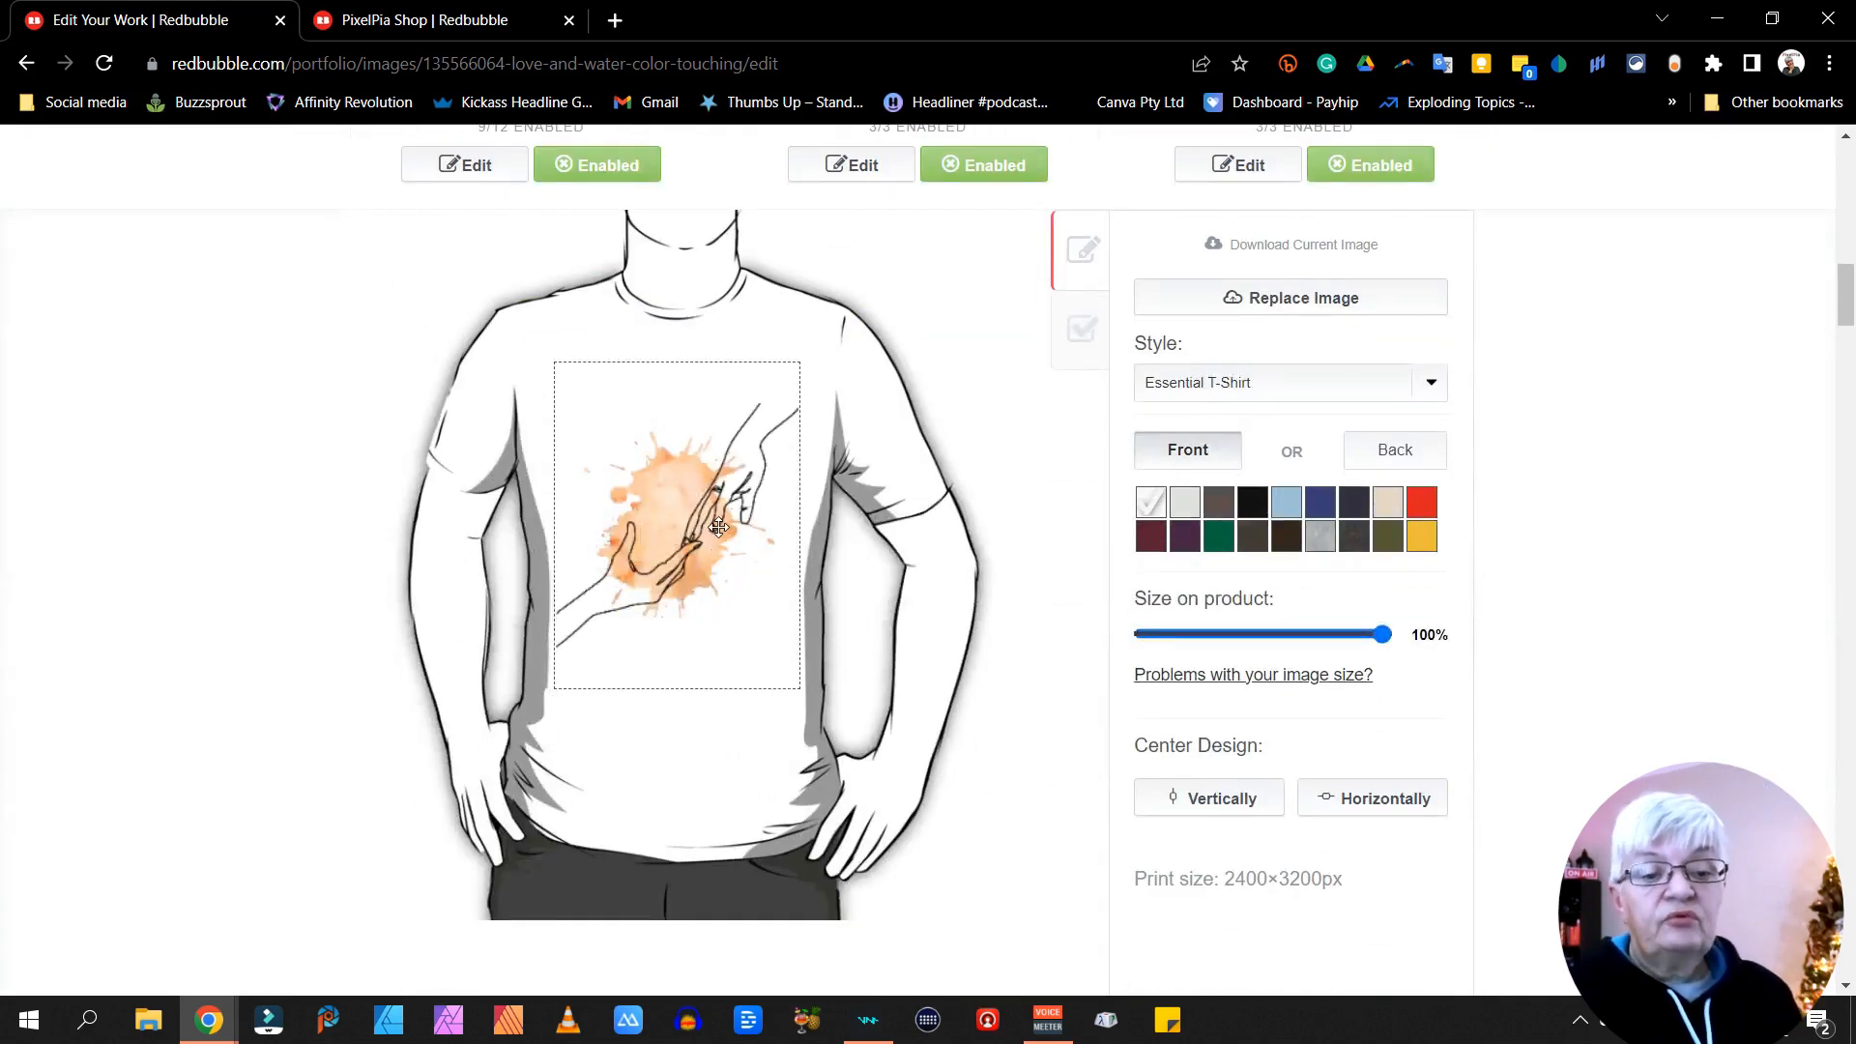
pyautogui.moveTo(718, 527); pyautogui.dragTo(678, 475)
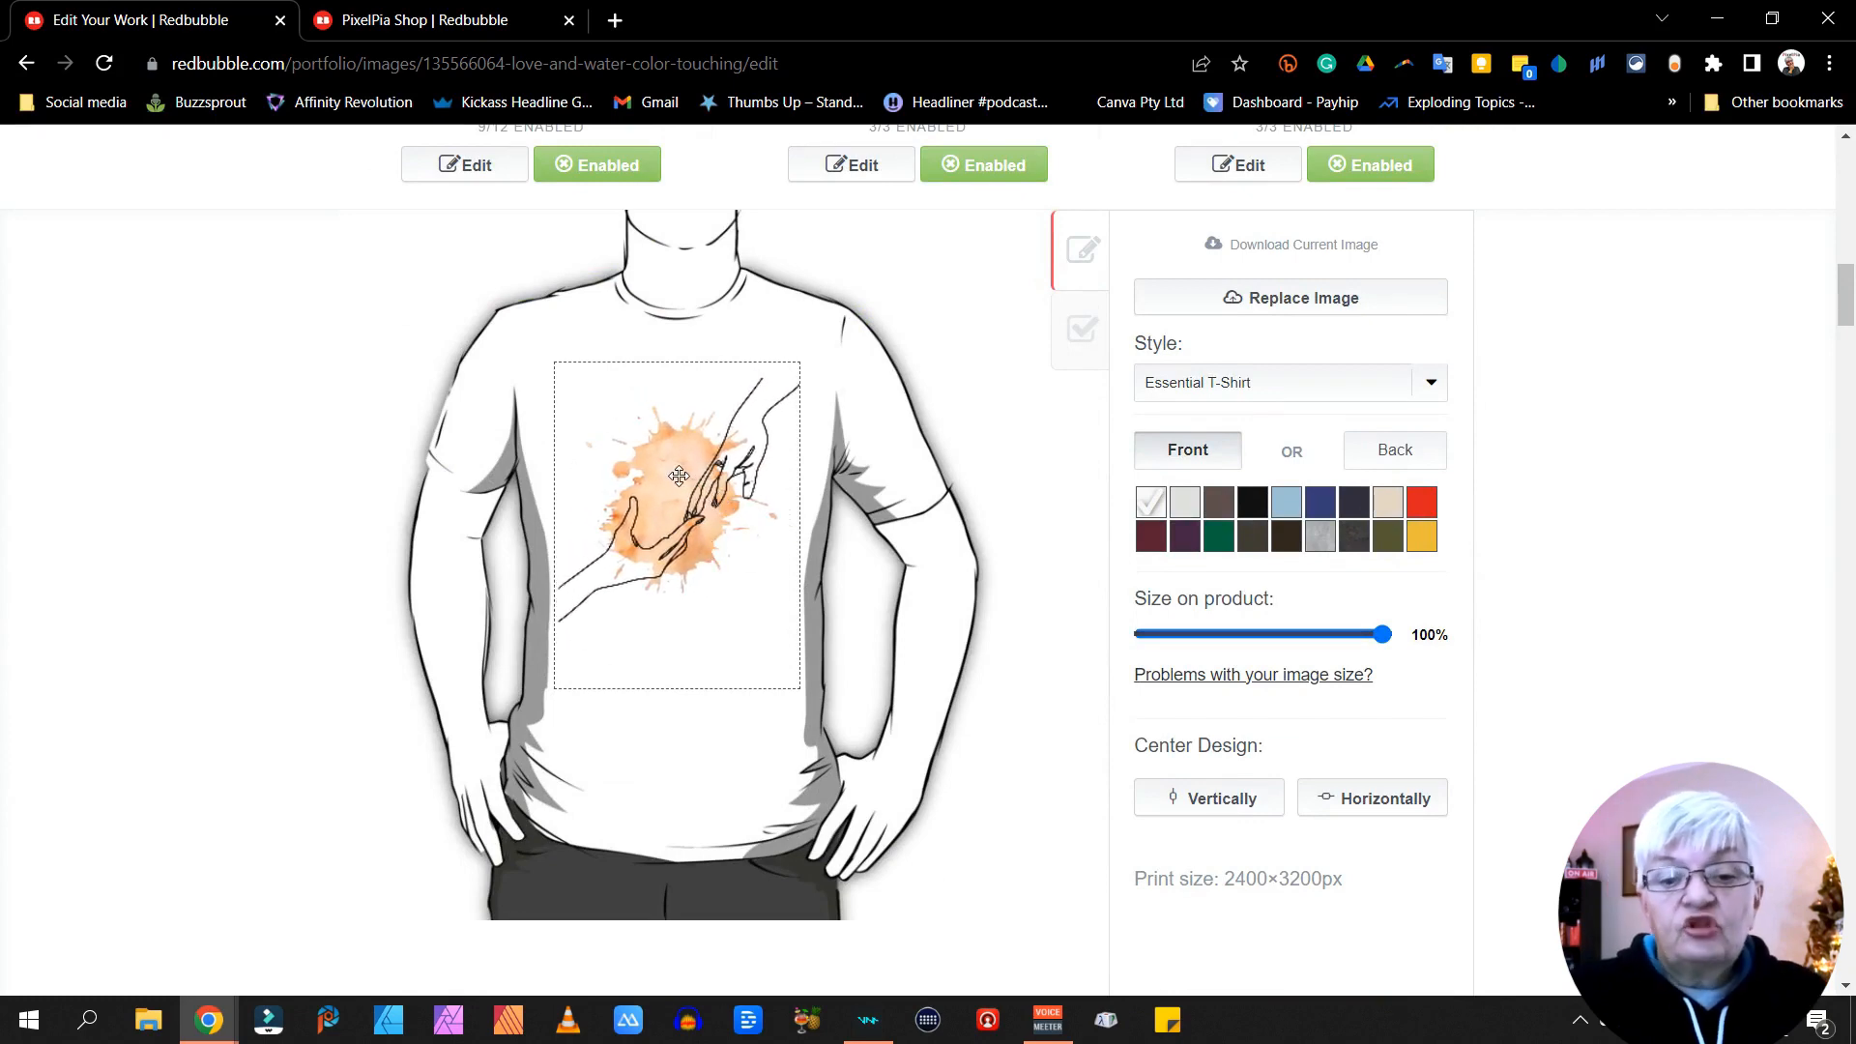
# Try the design on the T-shirt's back and on black and light blue fabric, ending with the front in white
pyautogui.click(1412, 453)
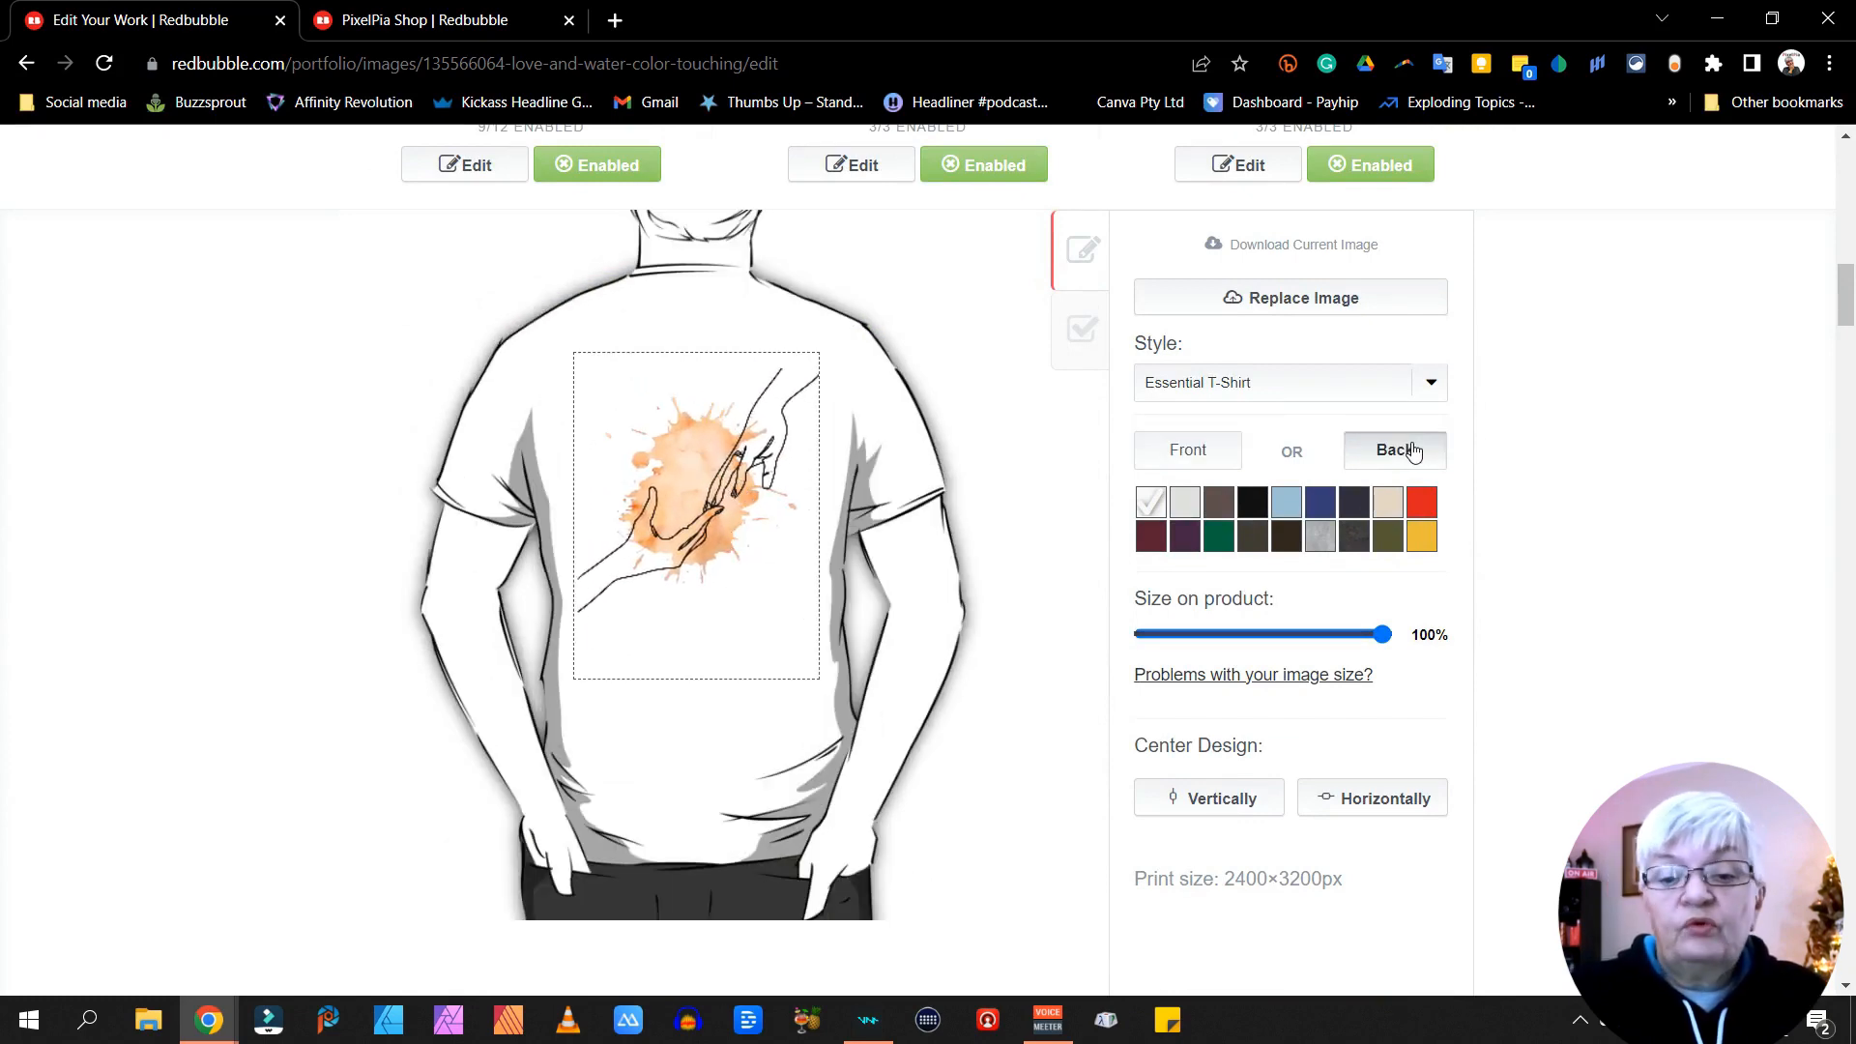
pyautogui.click(1196, 461)
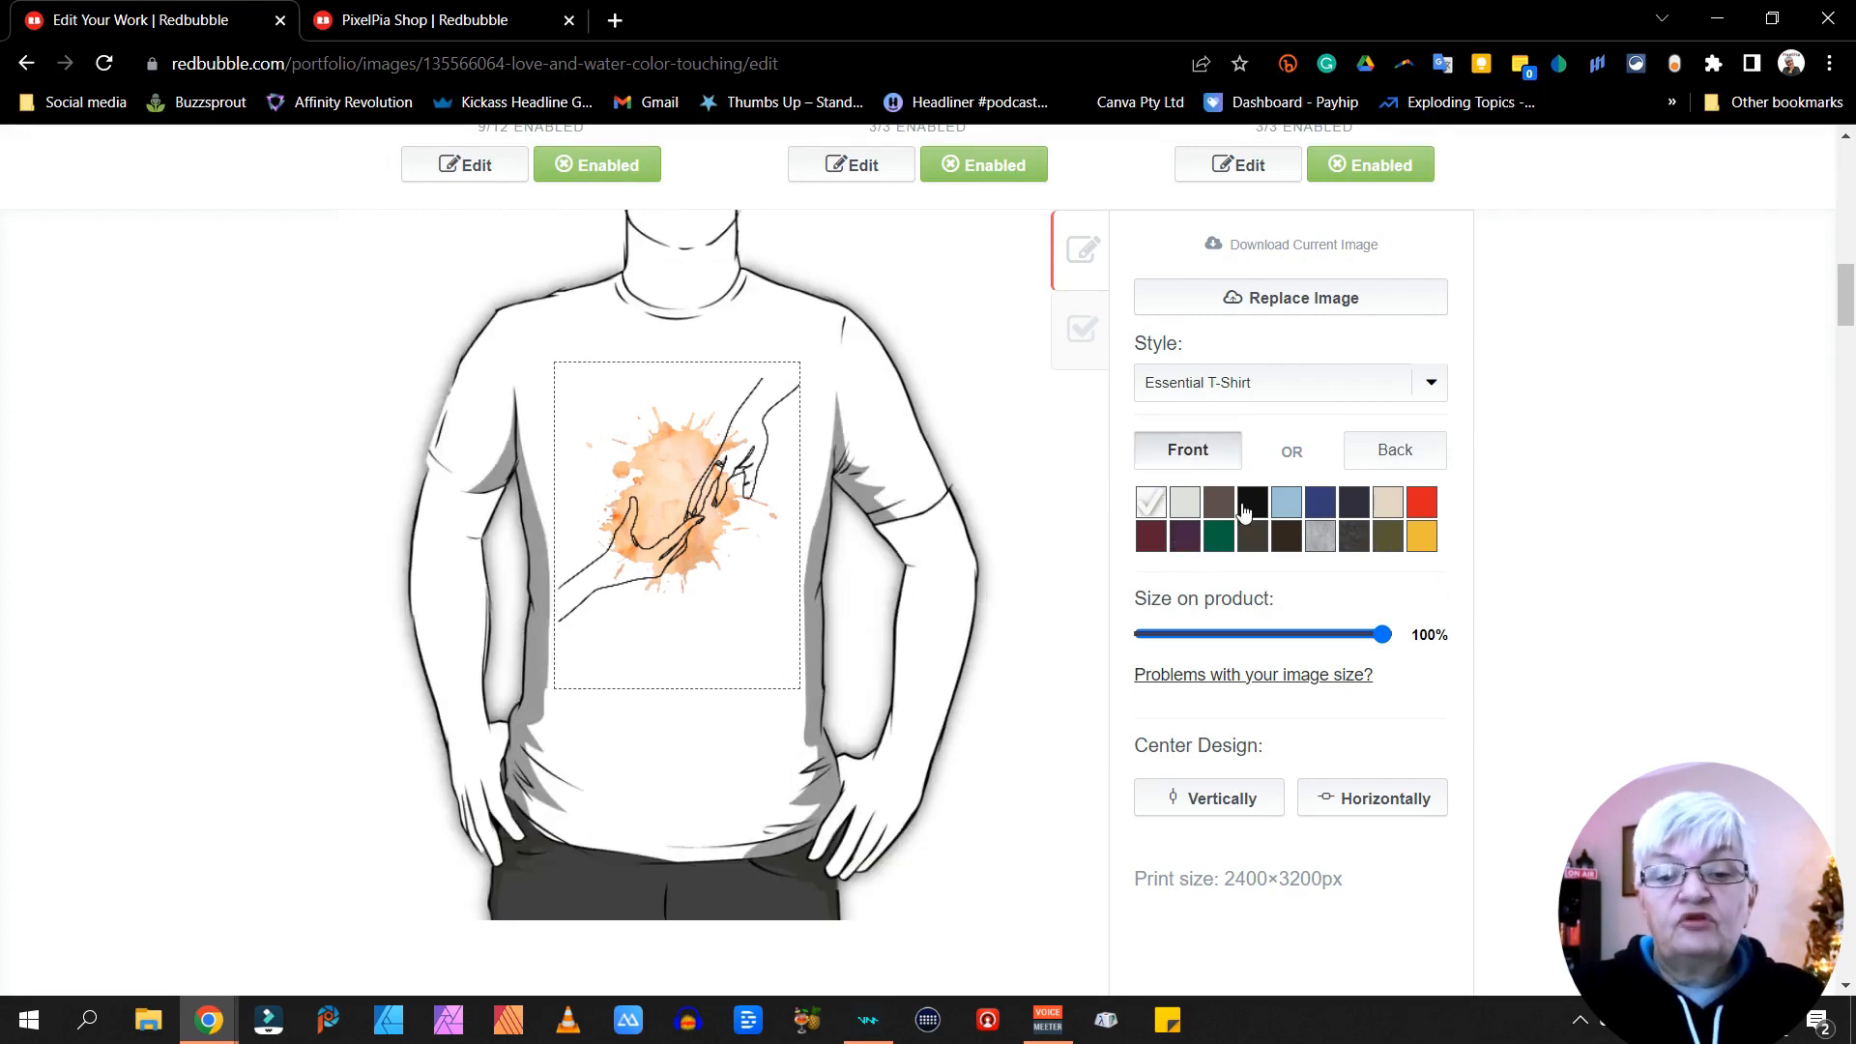
pyautogui.click(1254, 505)
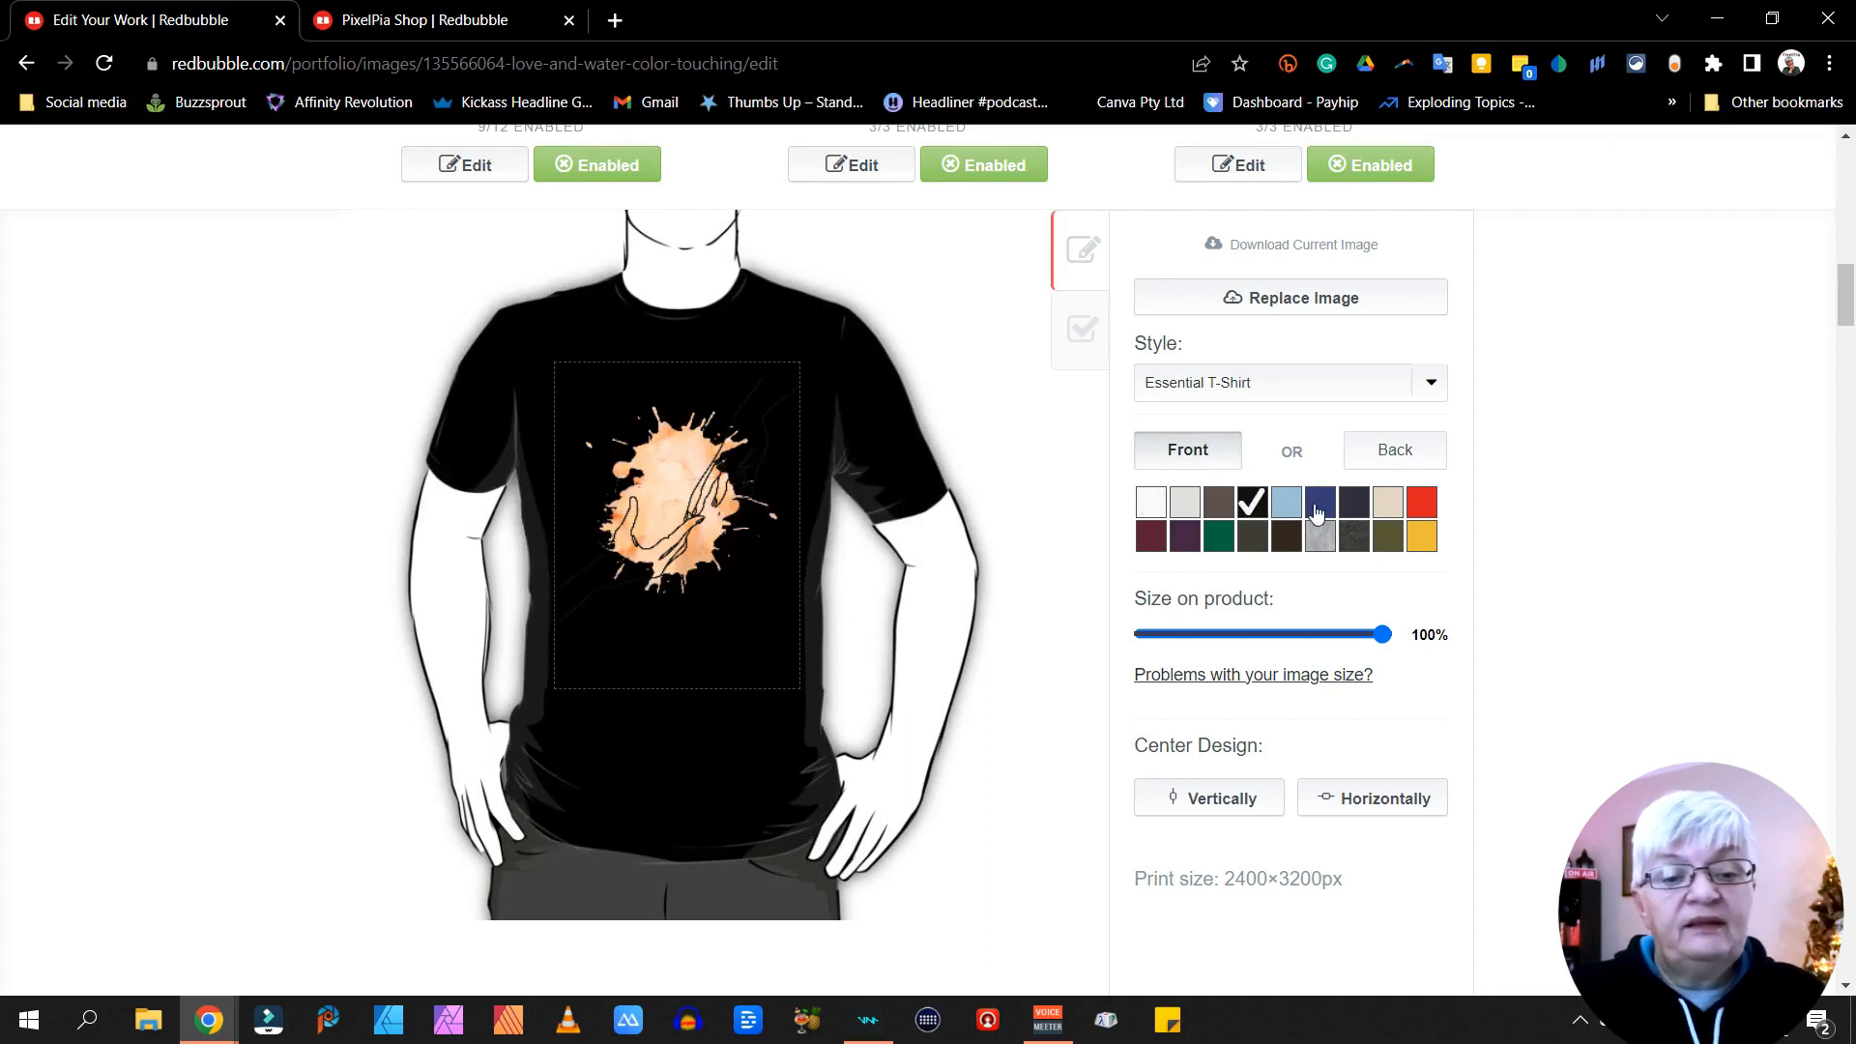
pyautogui.click(1286, 502)
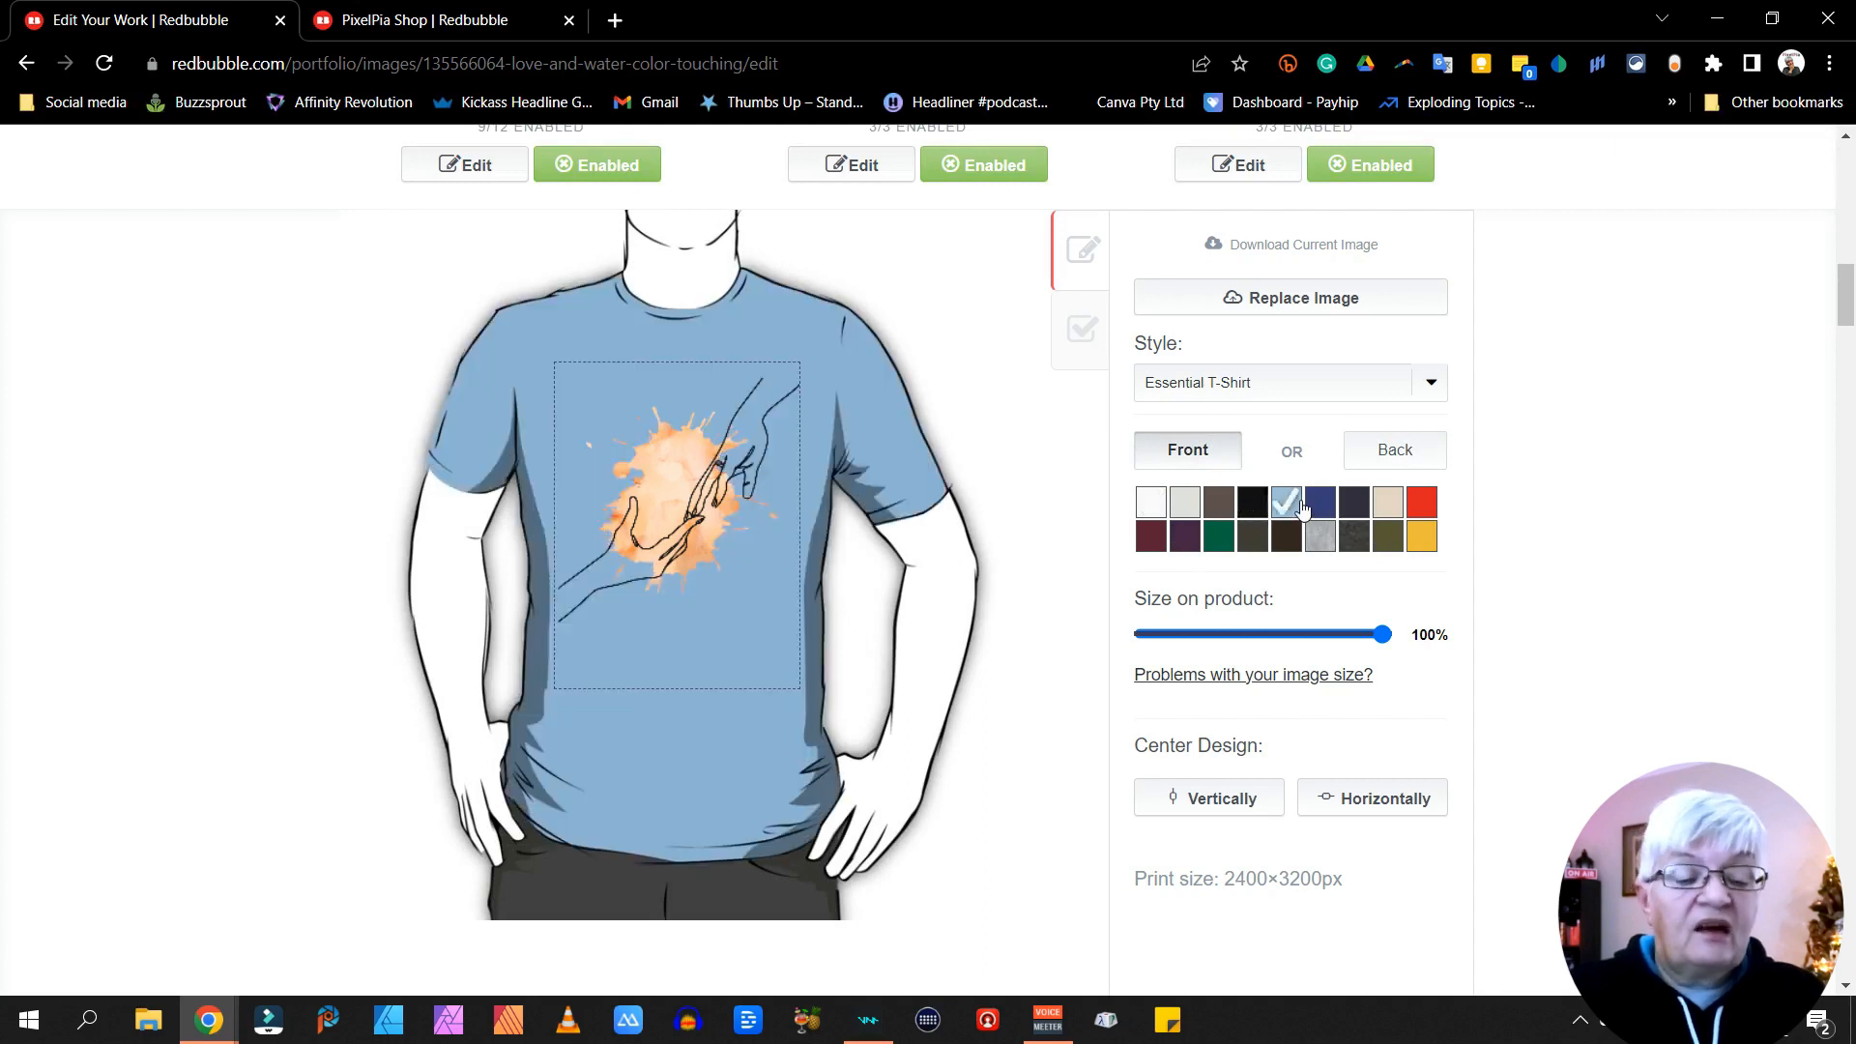
pyautogui.click(1152, 503)
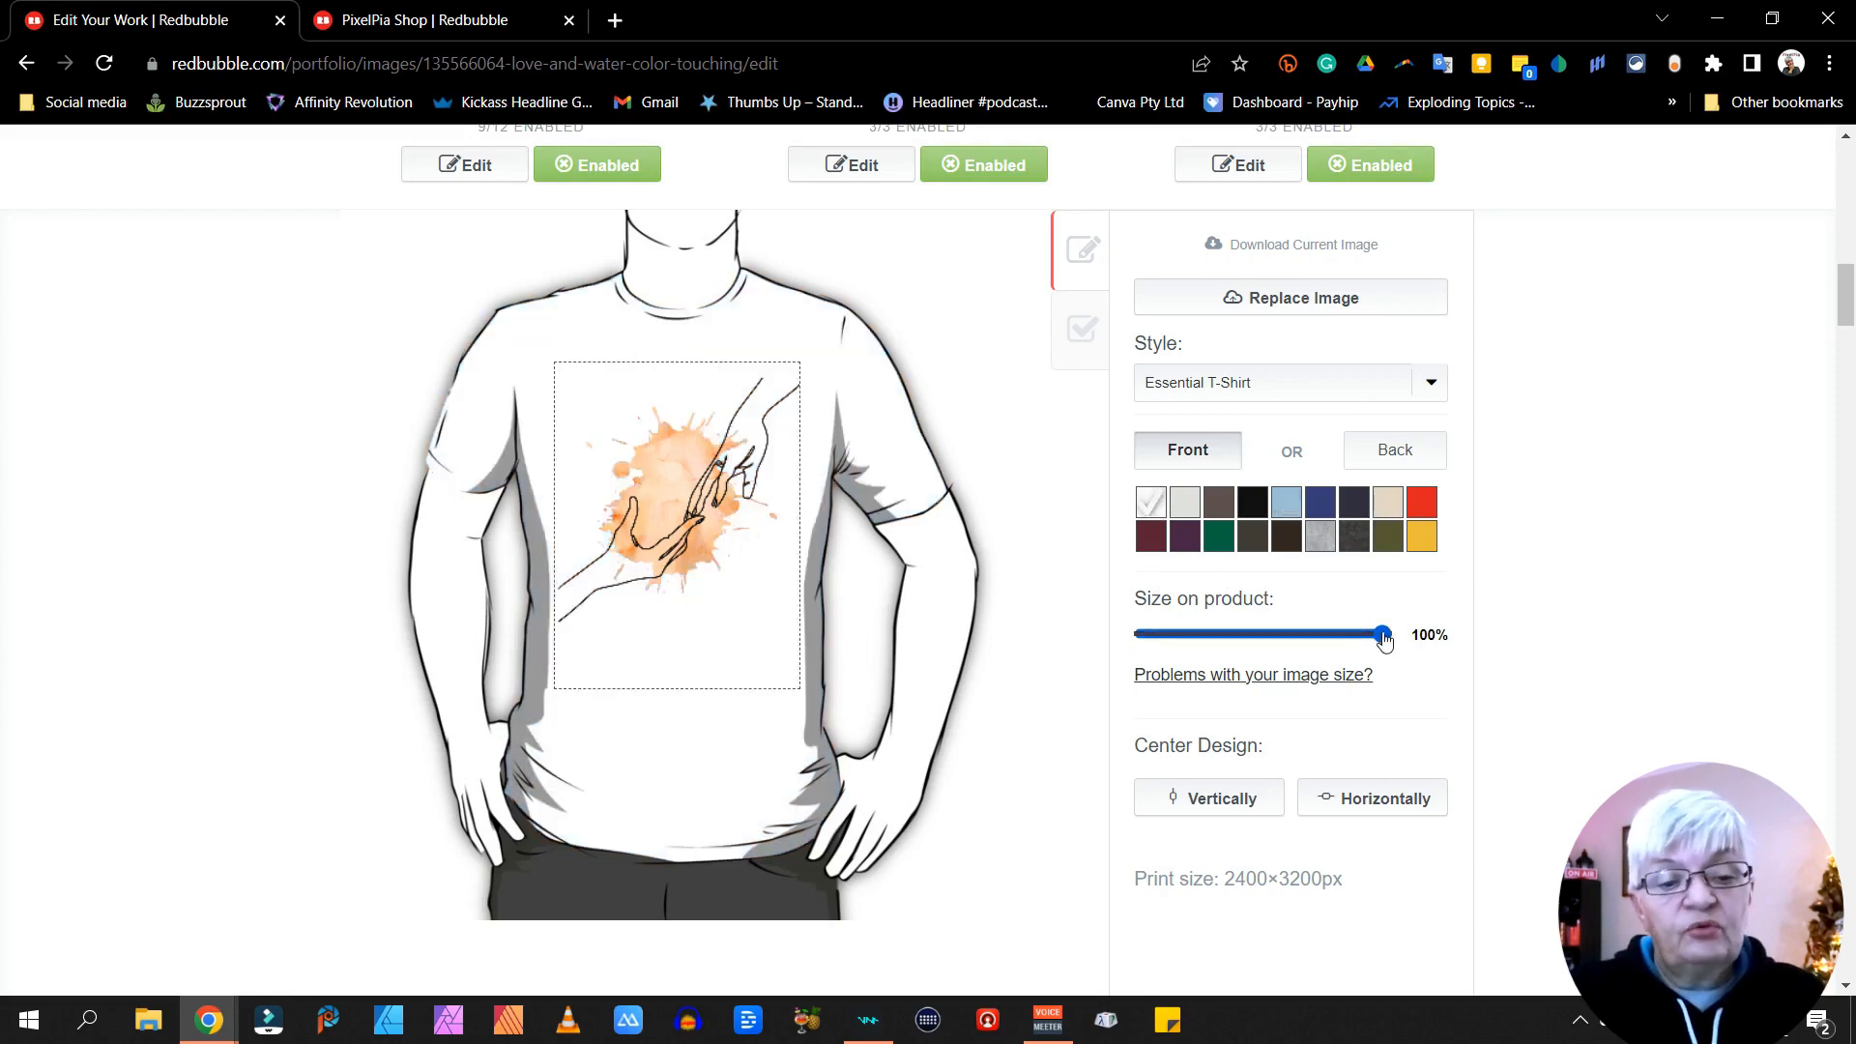
# Set the design's size on product to 100% and center it vertically and horizontally on the T-shirt
pyautogui.moveTo(1382, 638)
pyautogui.mouseDown()
pyautogui.moveTo(1175, 646)
pyautogui.moveTo(1410, 657)
pyautogui.mouseUp()
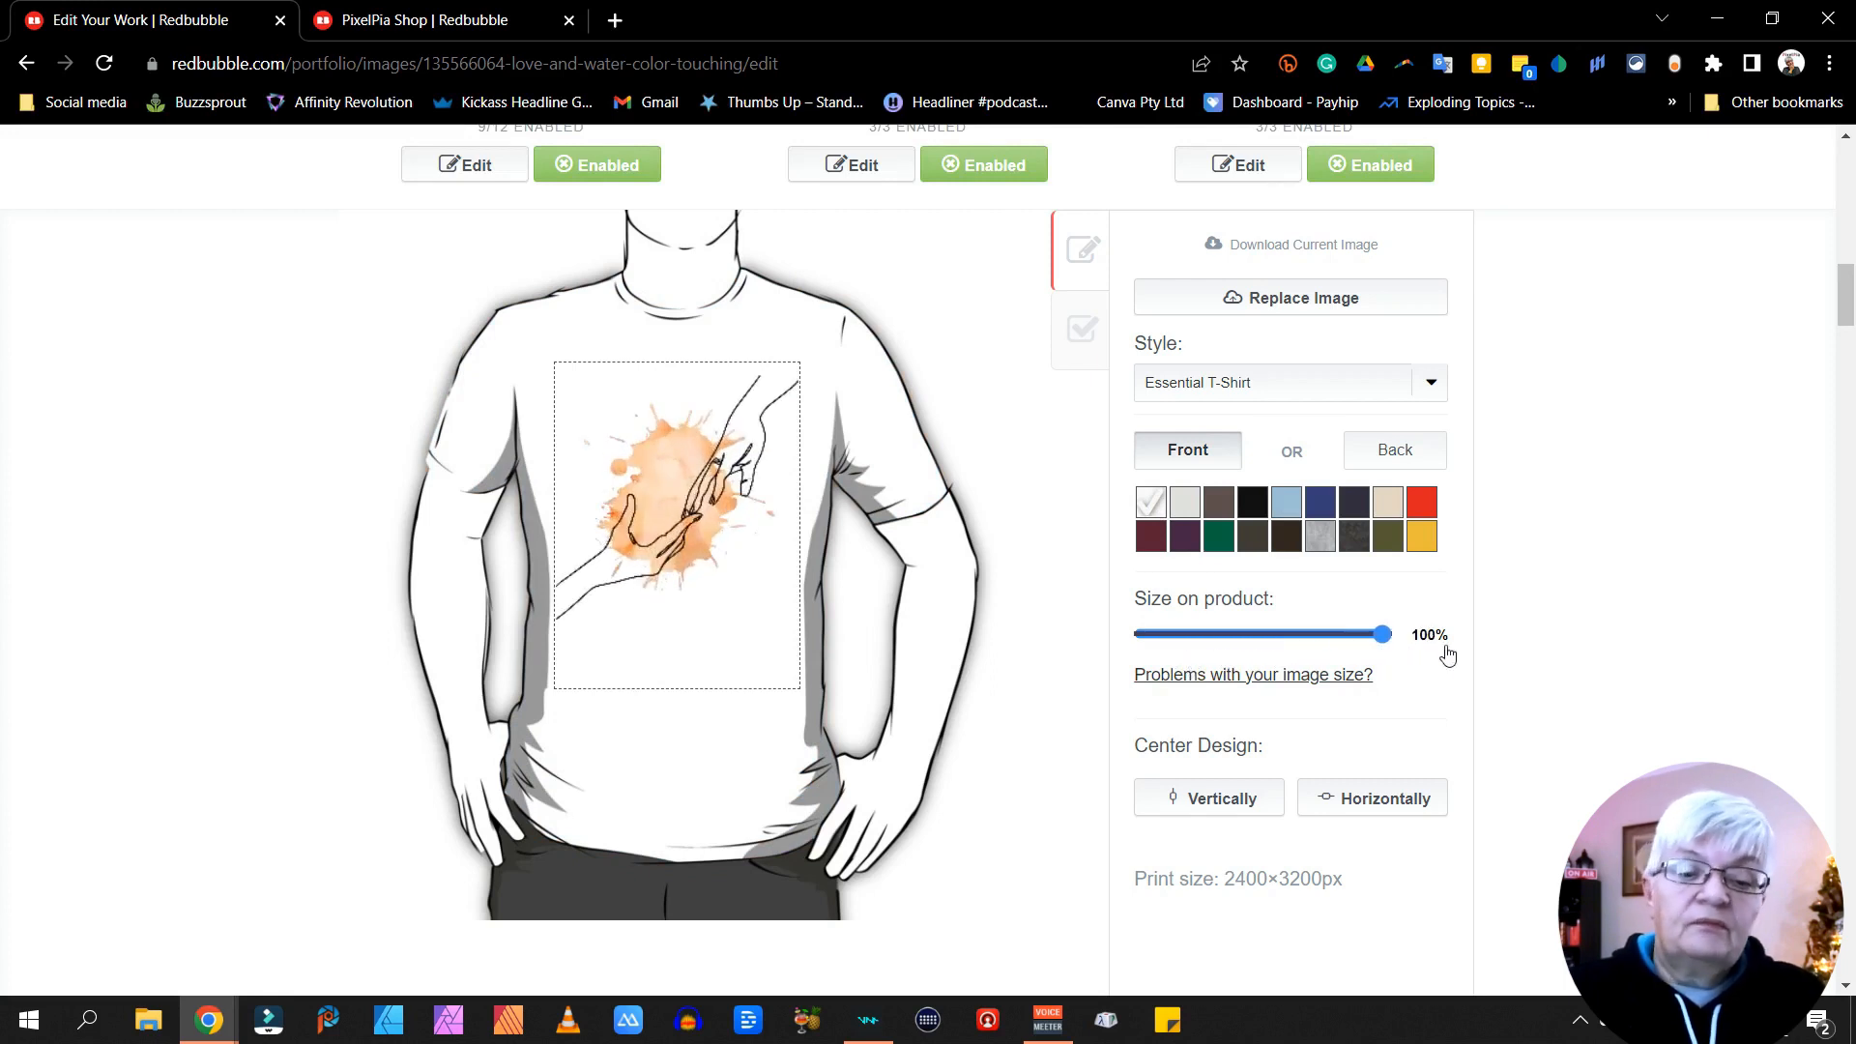
pyautogui.scroll(-1, 1237, 720)
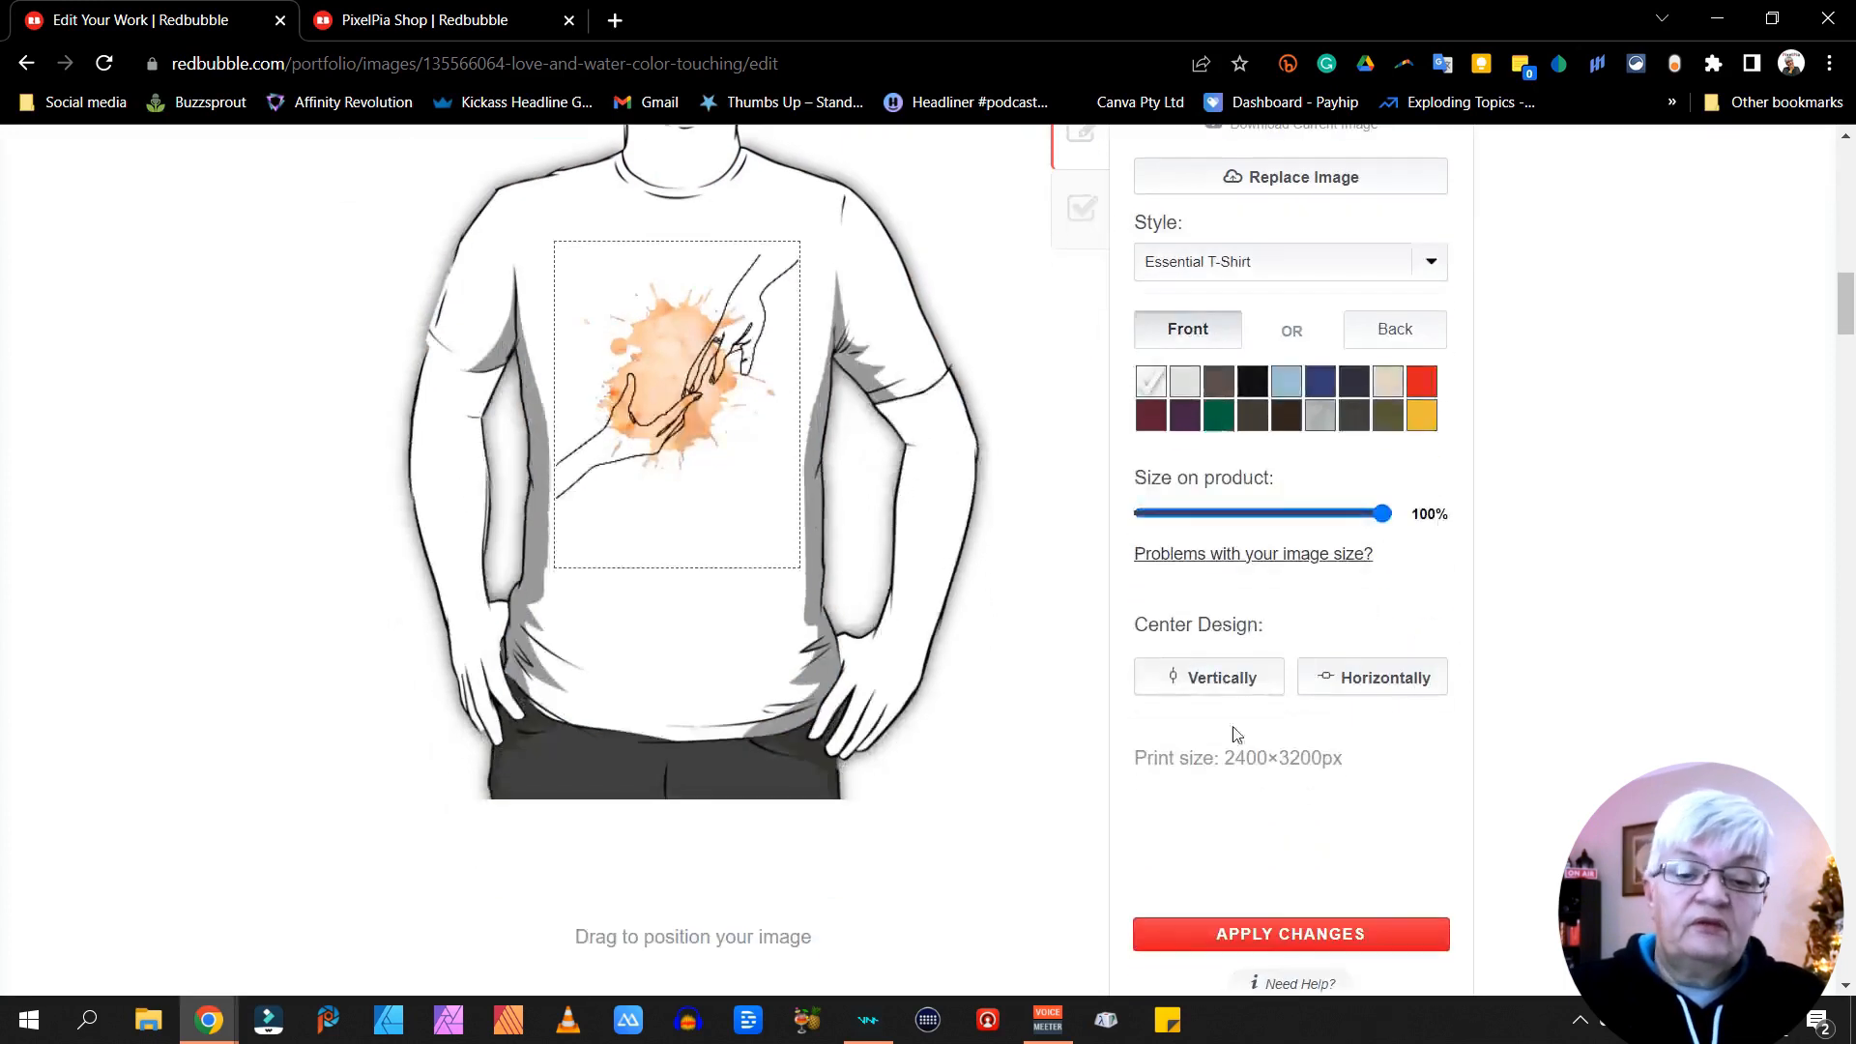
pyautogui.click(1262, 681)
pyautogui.click(1368, 685)
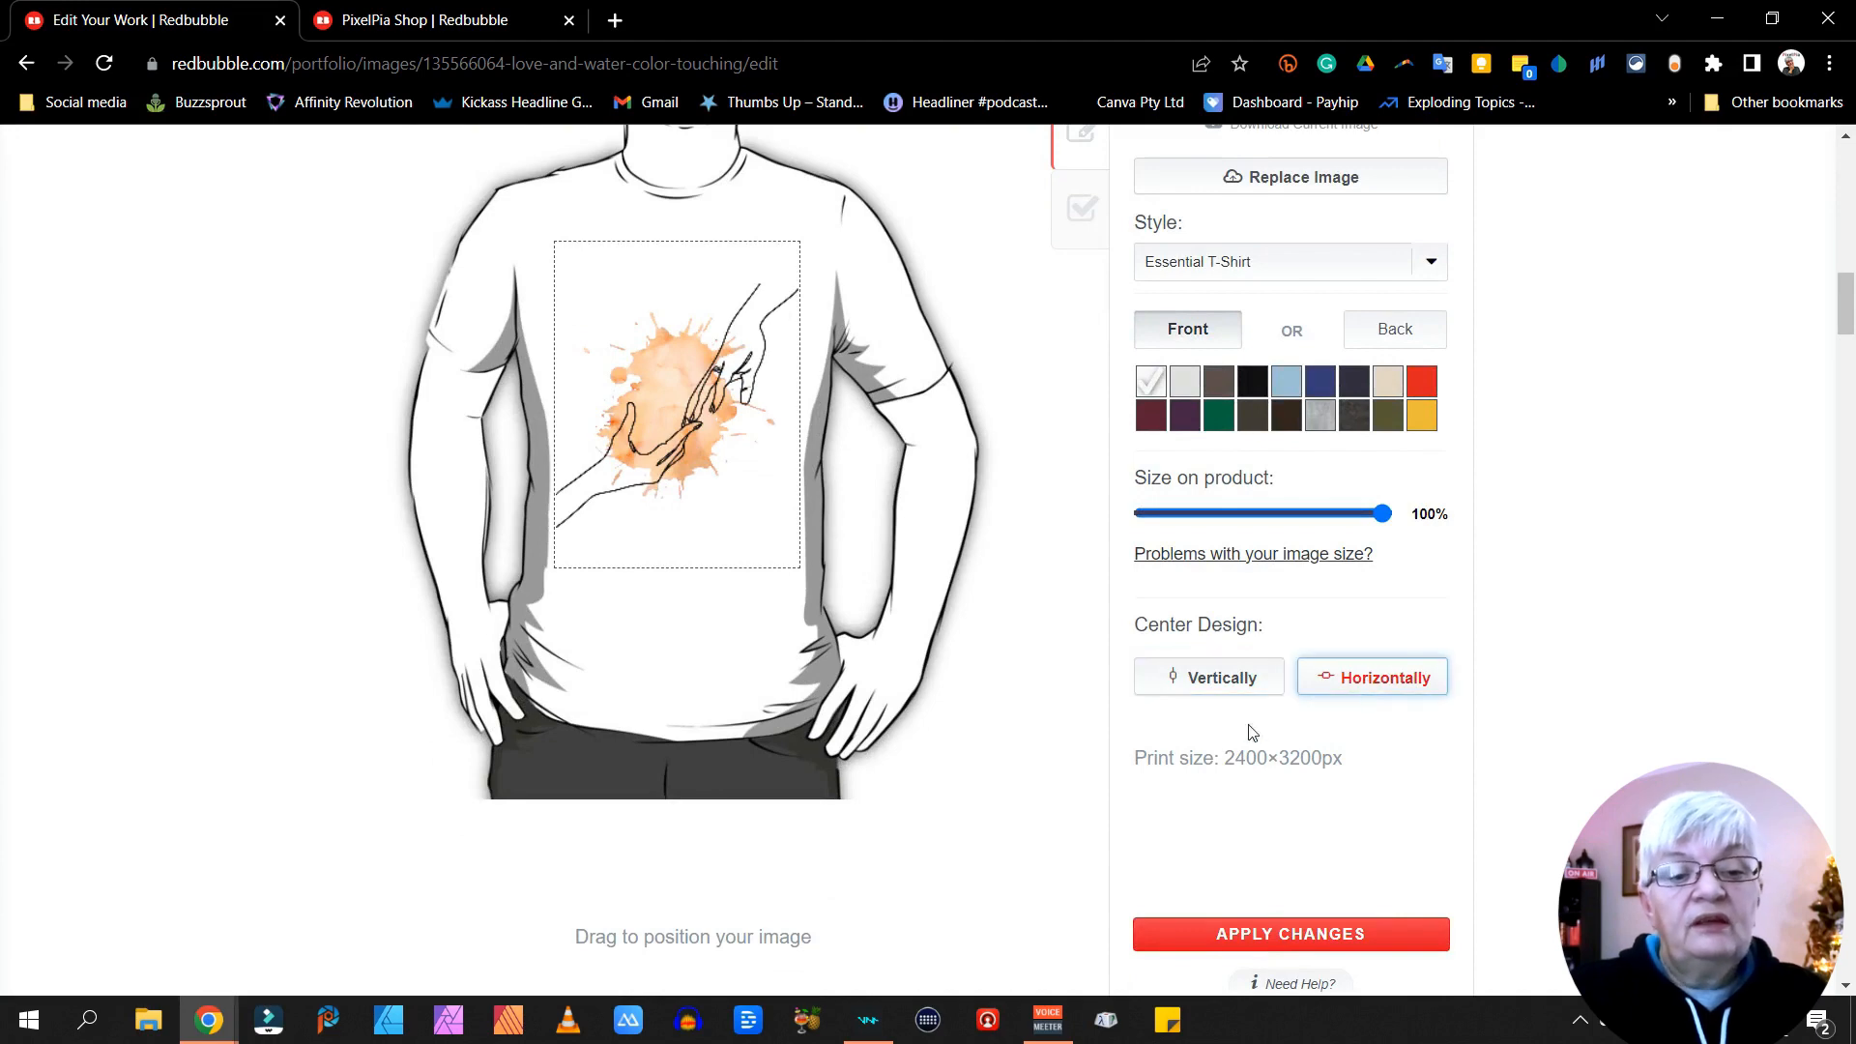
# Browse the remaining product previews below the T-shirt editor and review which products are enabled or disabled
pyautogui.scroll(-3, 1489, 383)
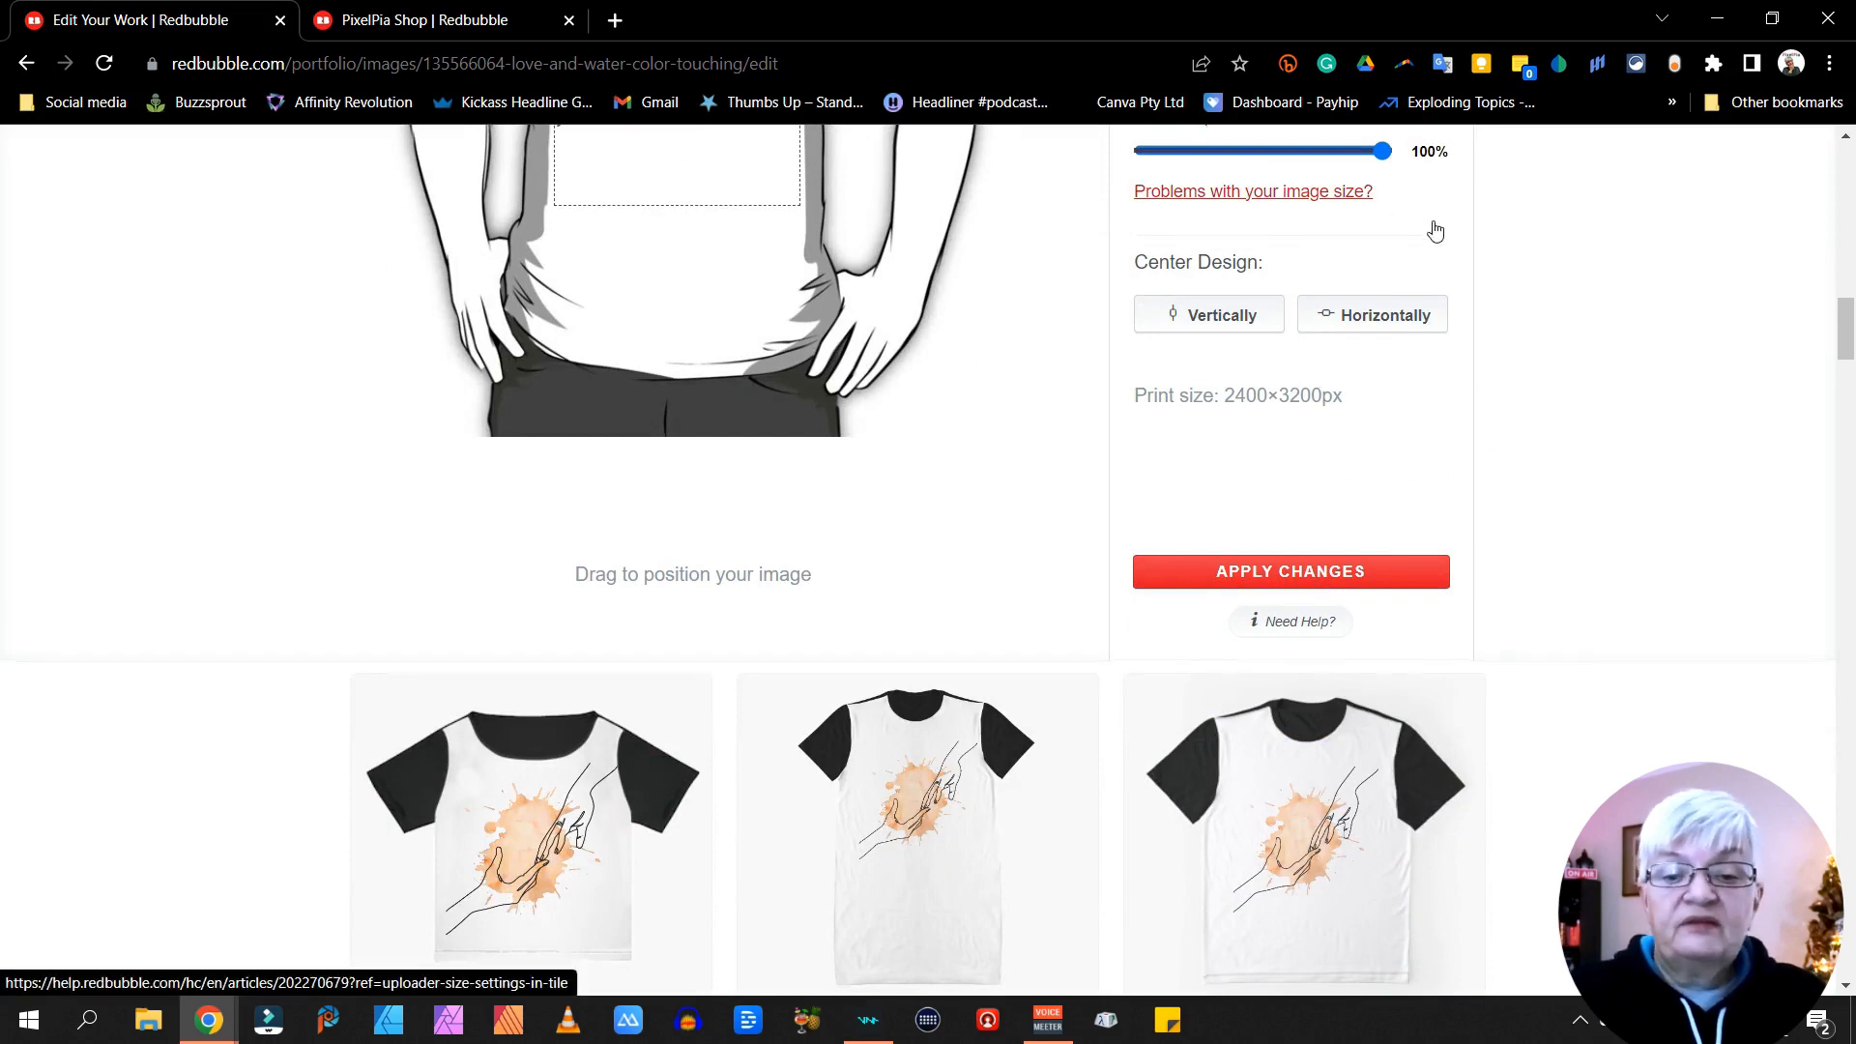
pyautogui.scroll(-20, 1433, 228)
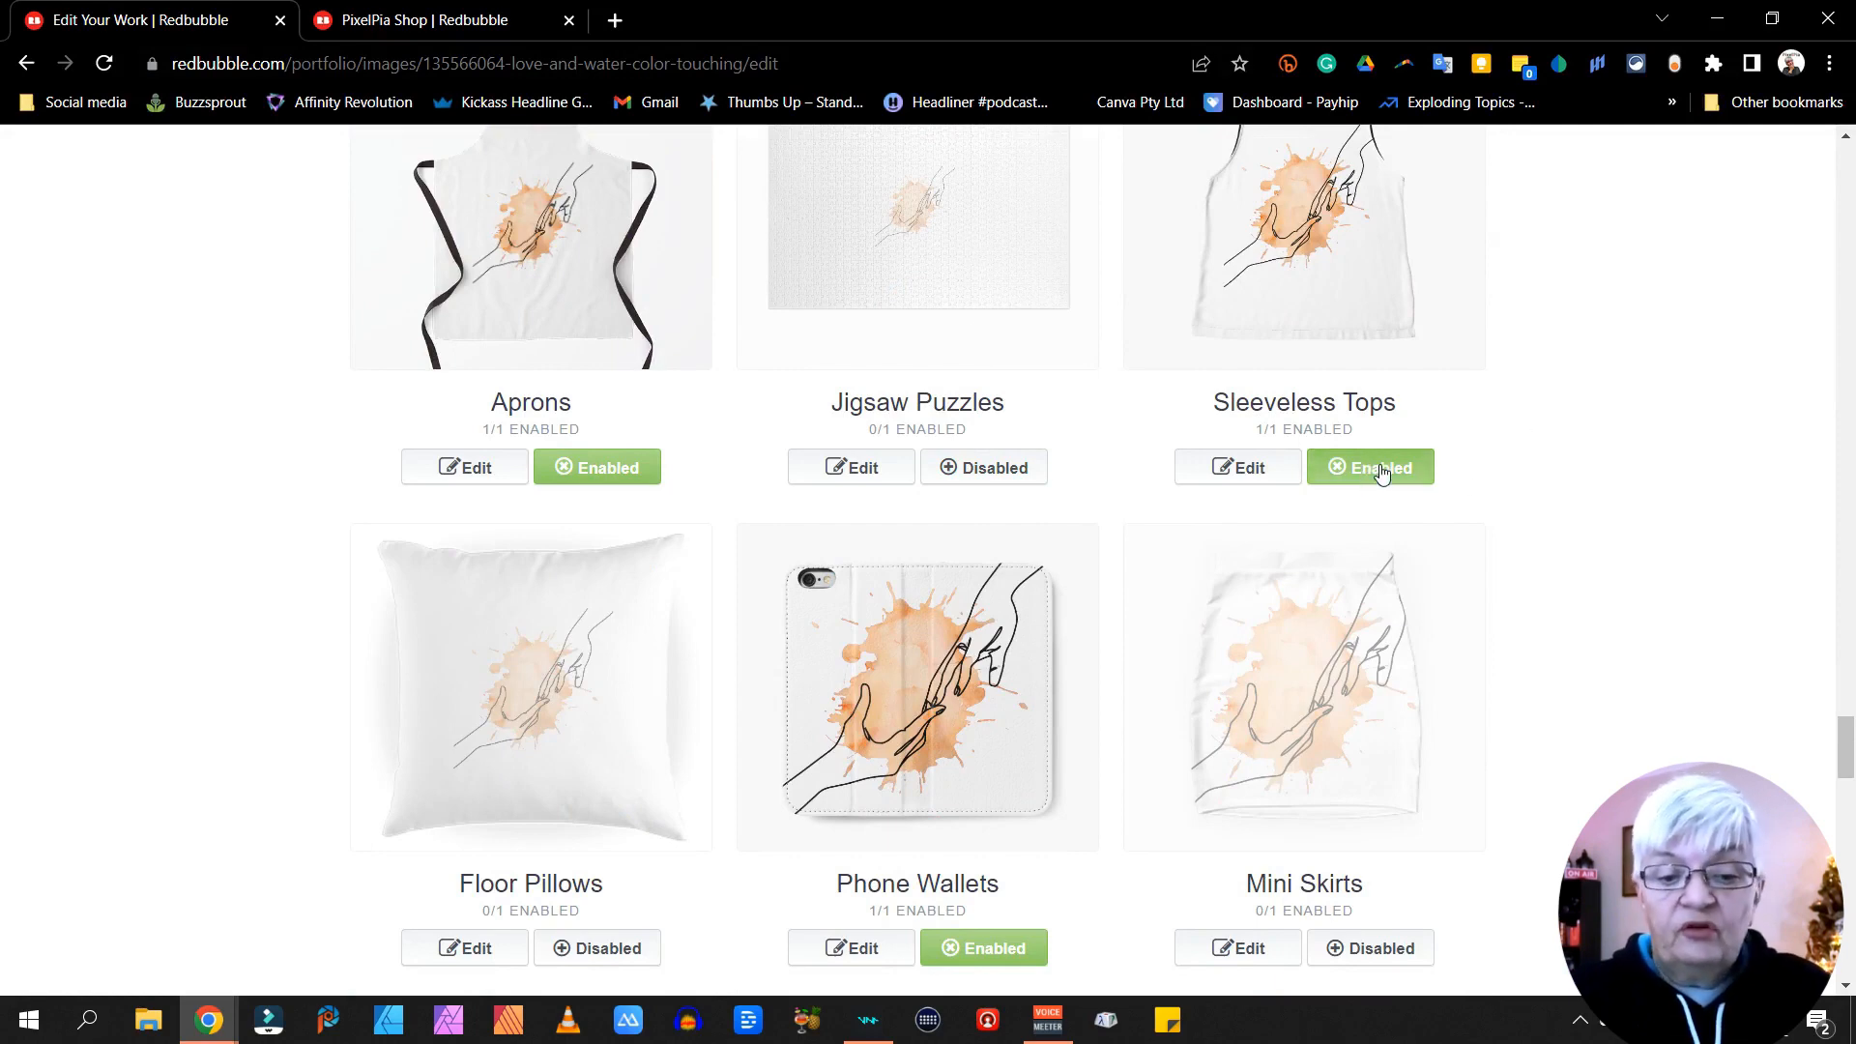
pyautogui.scroll(-10, 1372, 493)
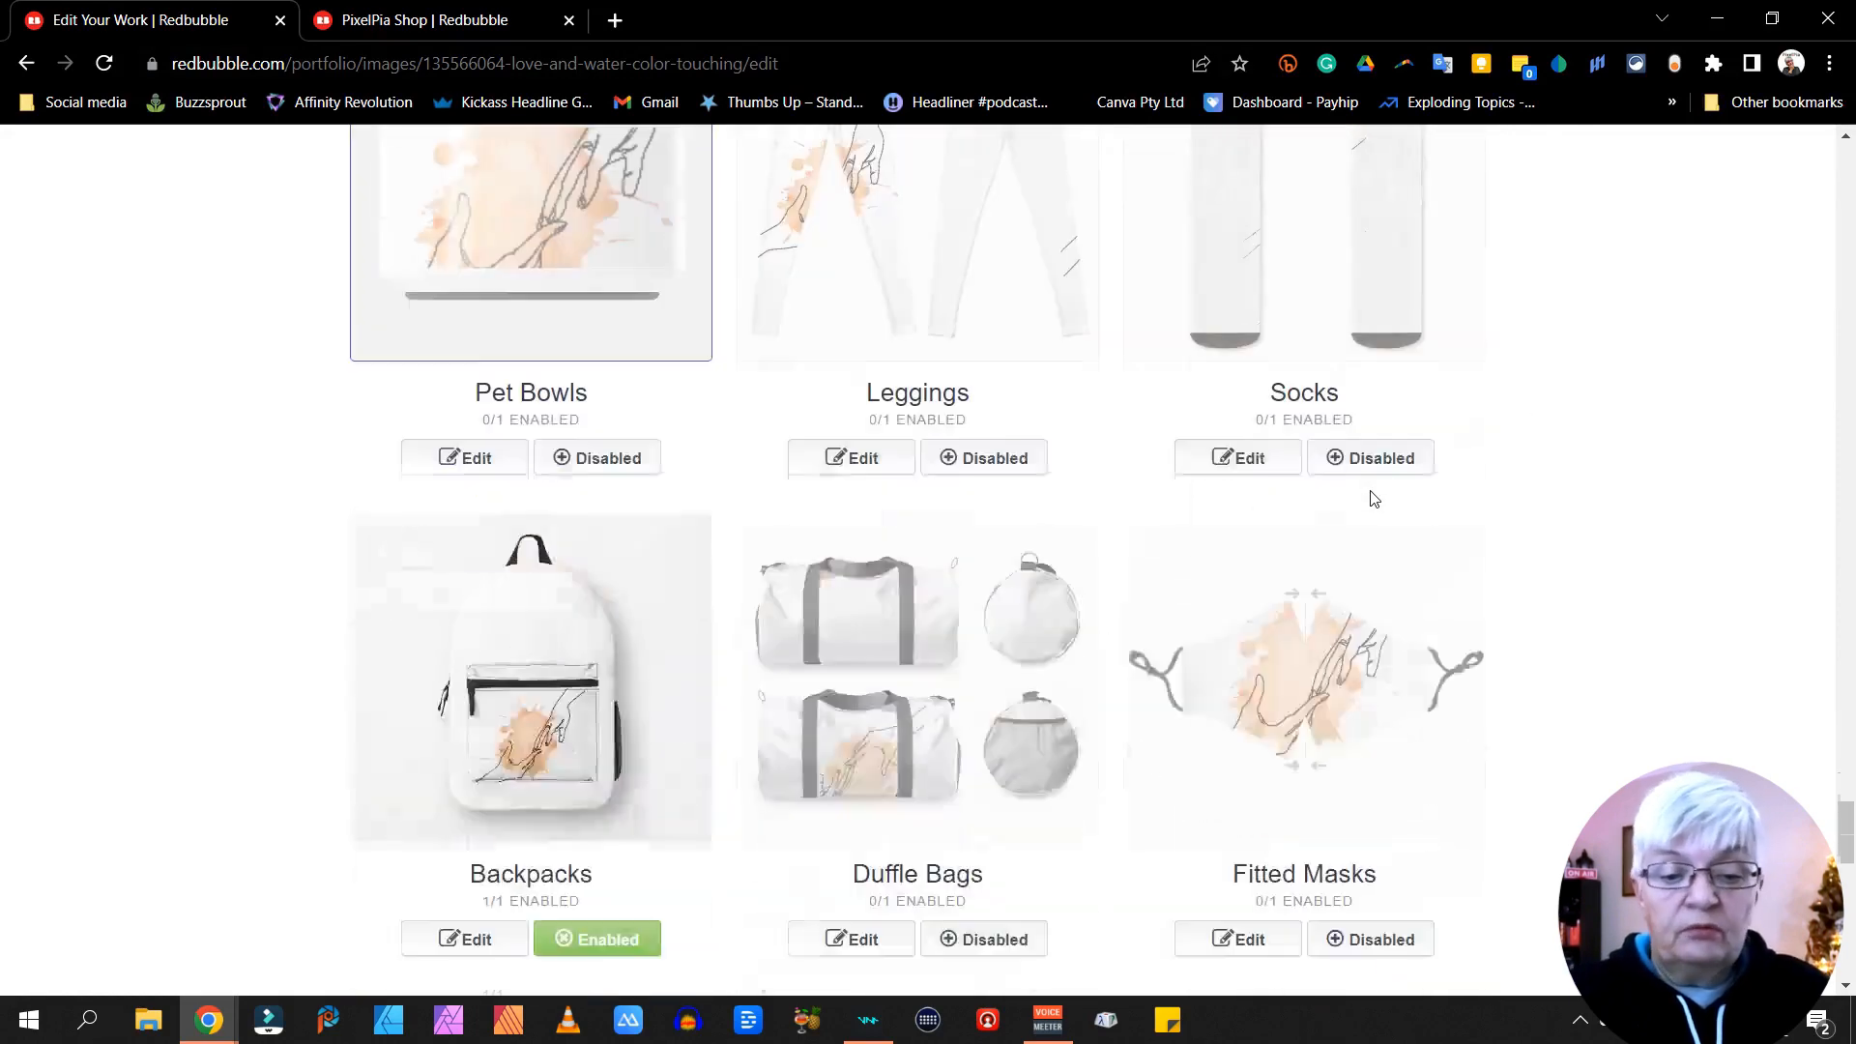